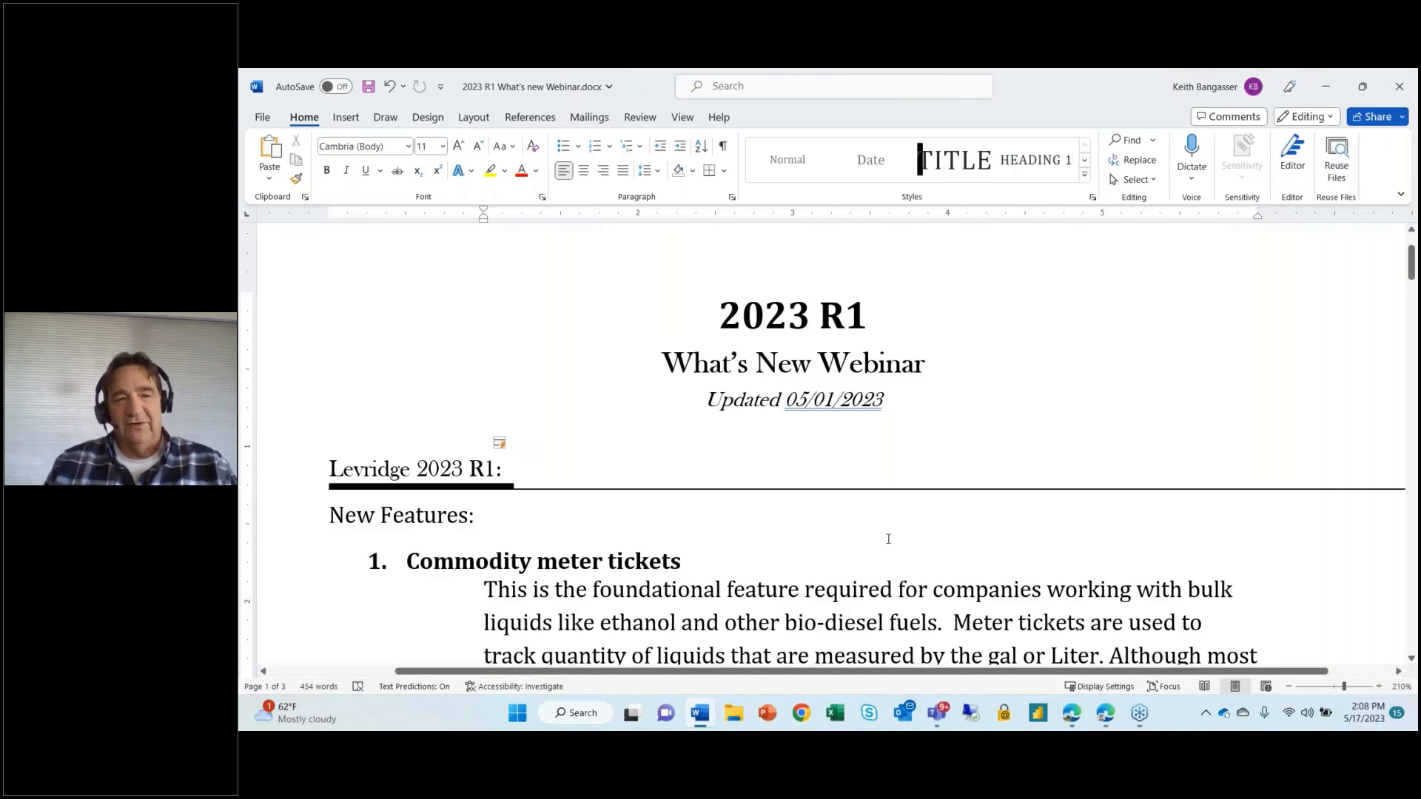
# Step: Review the new features in the 2023 R1 What's New document, from commodity meter tickets through the delivery statement report
pyautogui.scroll(-3, 889, 539)
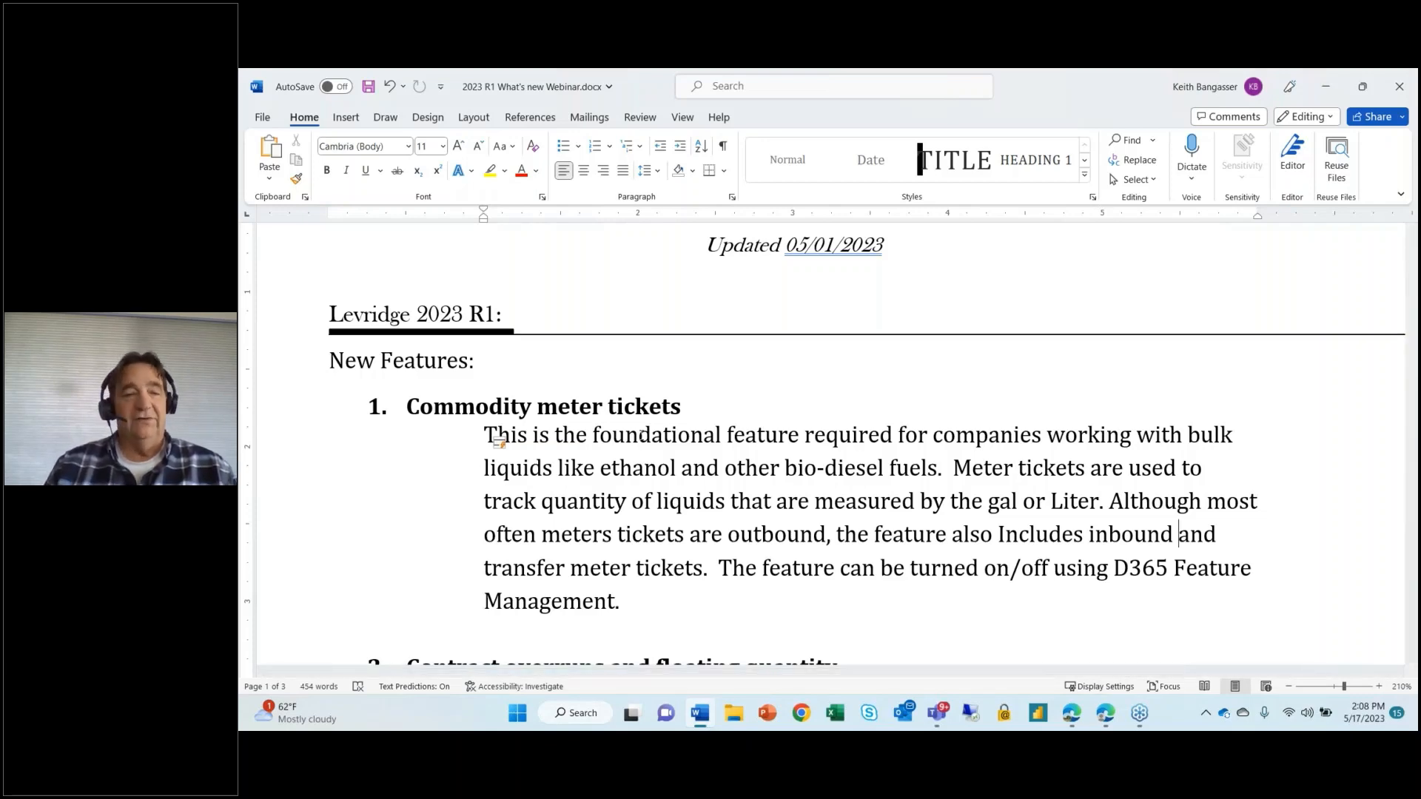
pyautogui.scroll(-3, 690, 441)
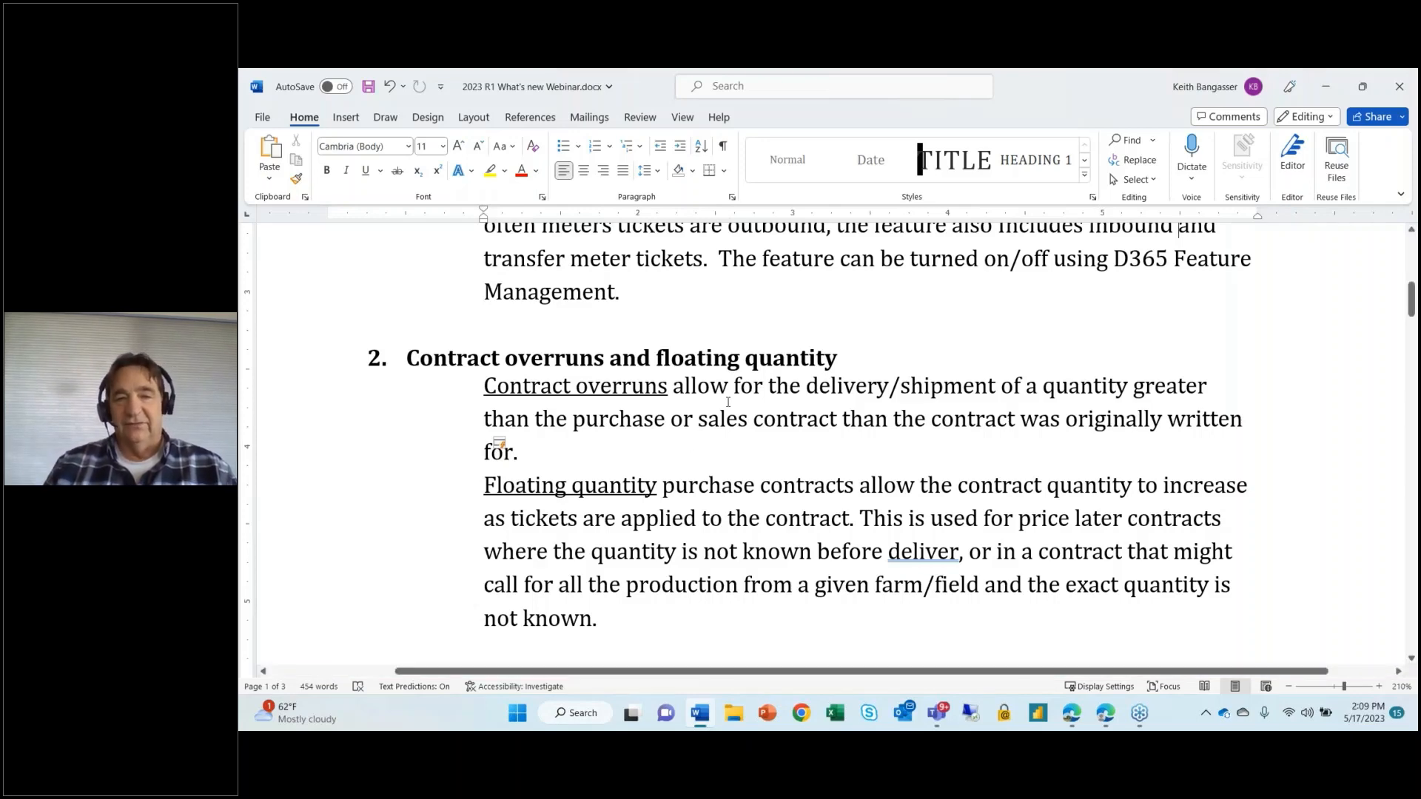
pyautogui.scroll(-5, 749, 425)
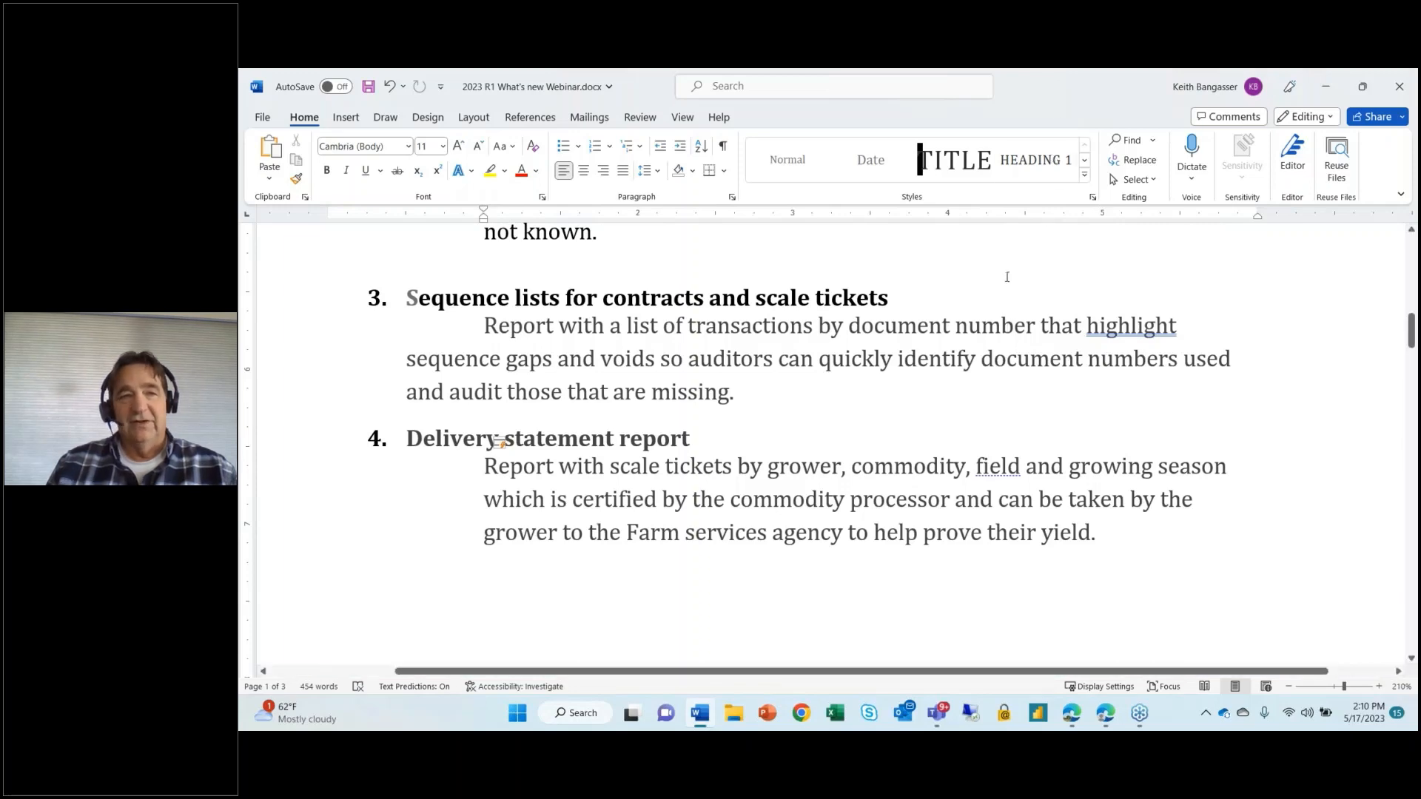
pyautogui.scroll(5, 1007, 229)
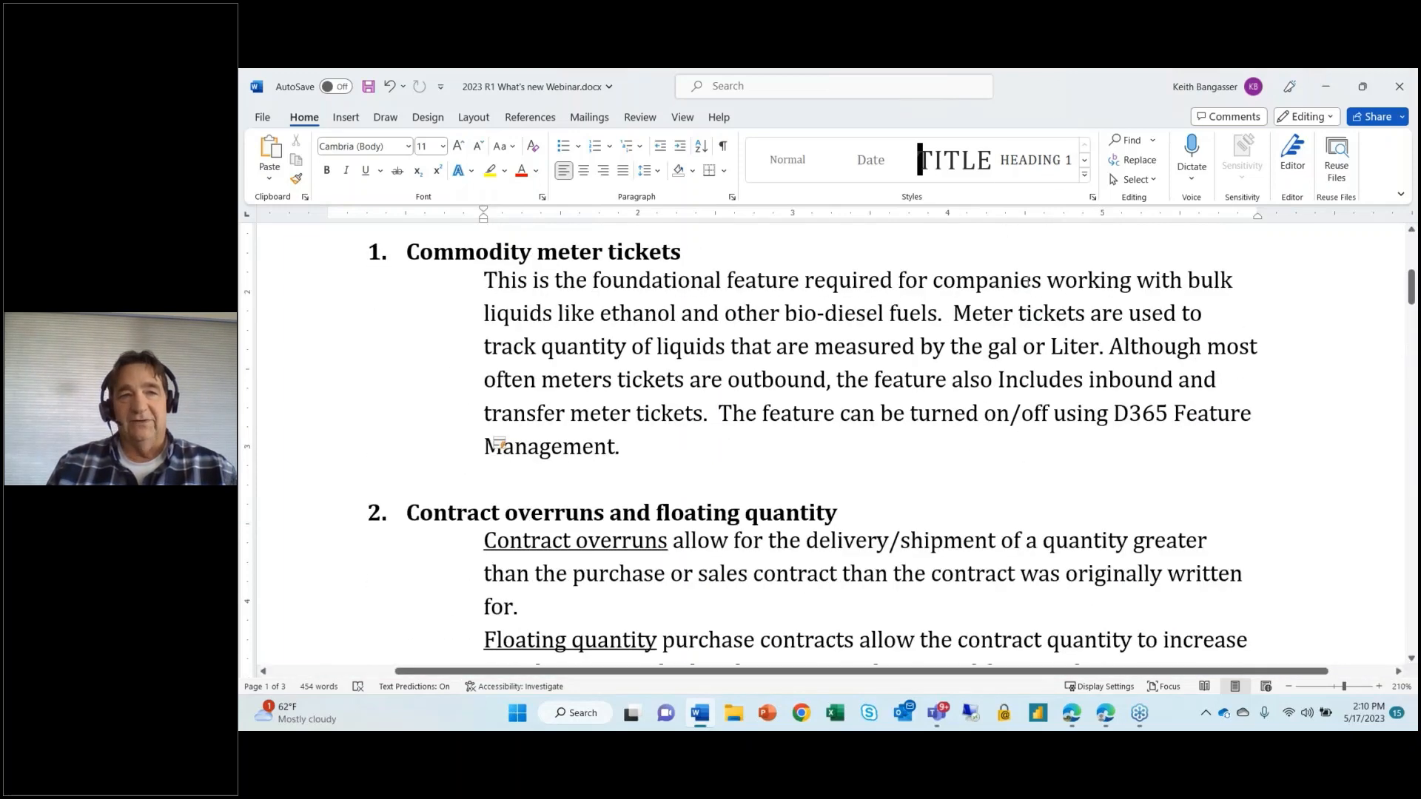
# Step: Switch to Finance and Operations in the browser and open the Feature management workspace of System administration
pyautogui.hotkey('alt', 'Tab')
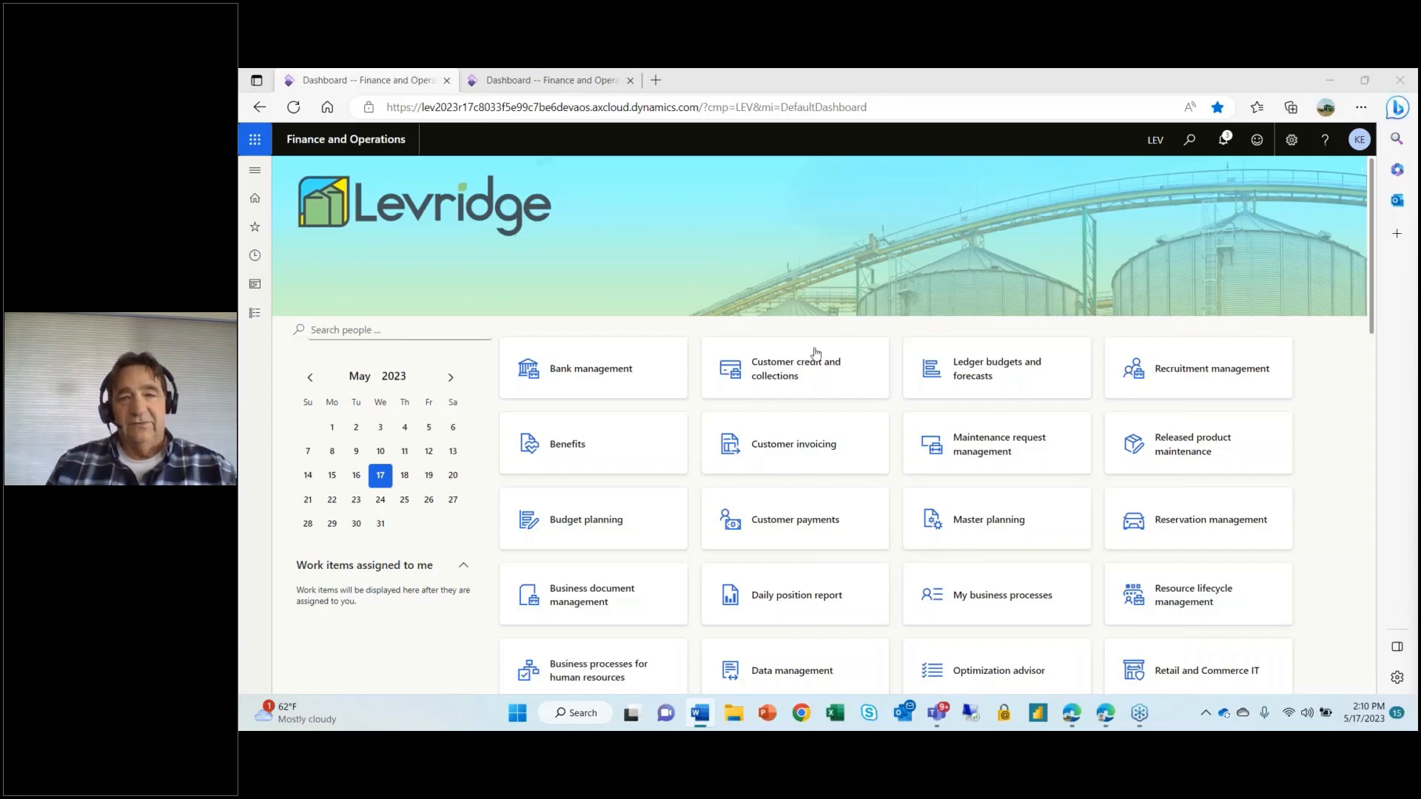
pyautogui.click(253, 321)
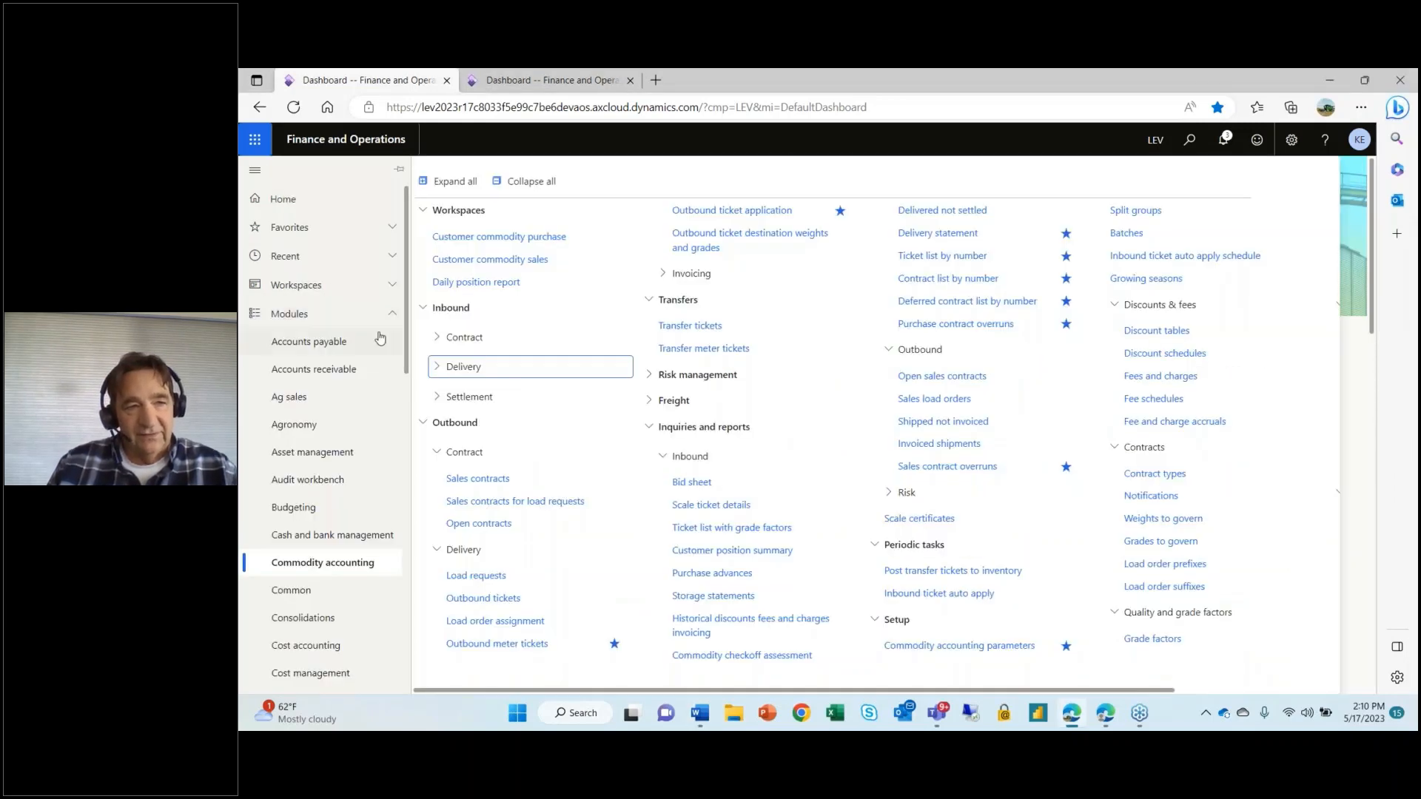
pyautogui.moveTo(408, 355); pyautogui.dragTo(412, 622)
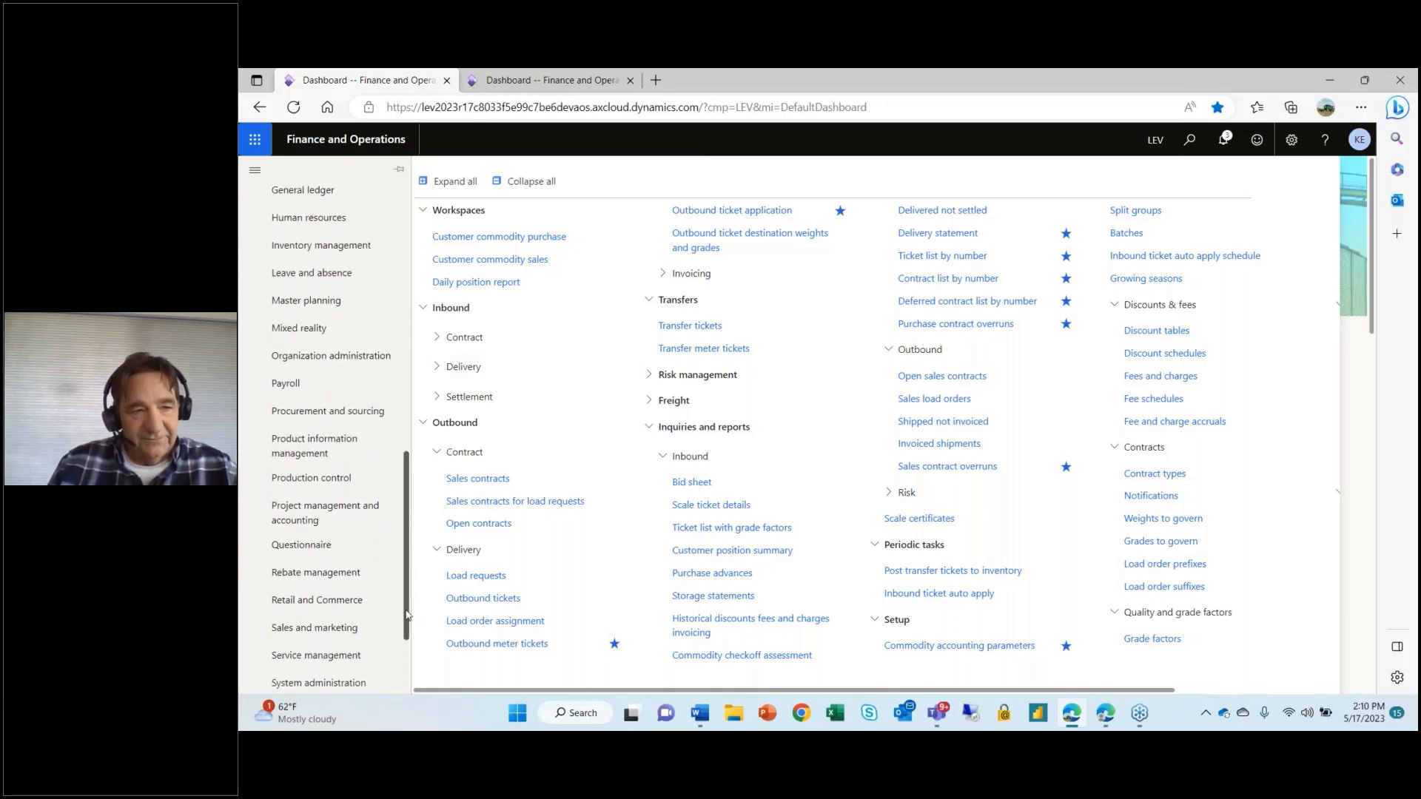
pyautogui.click(356, 683)
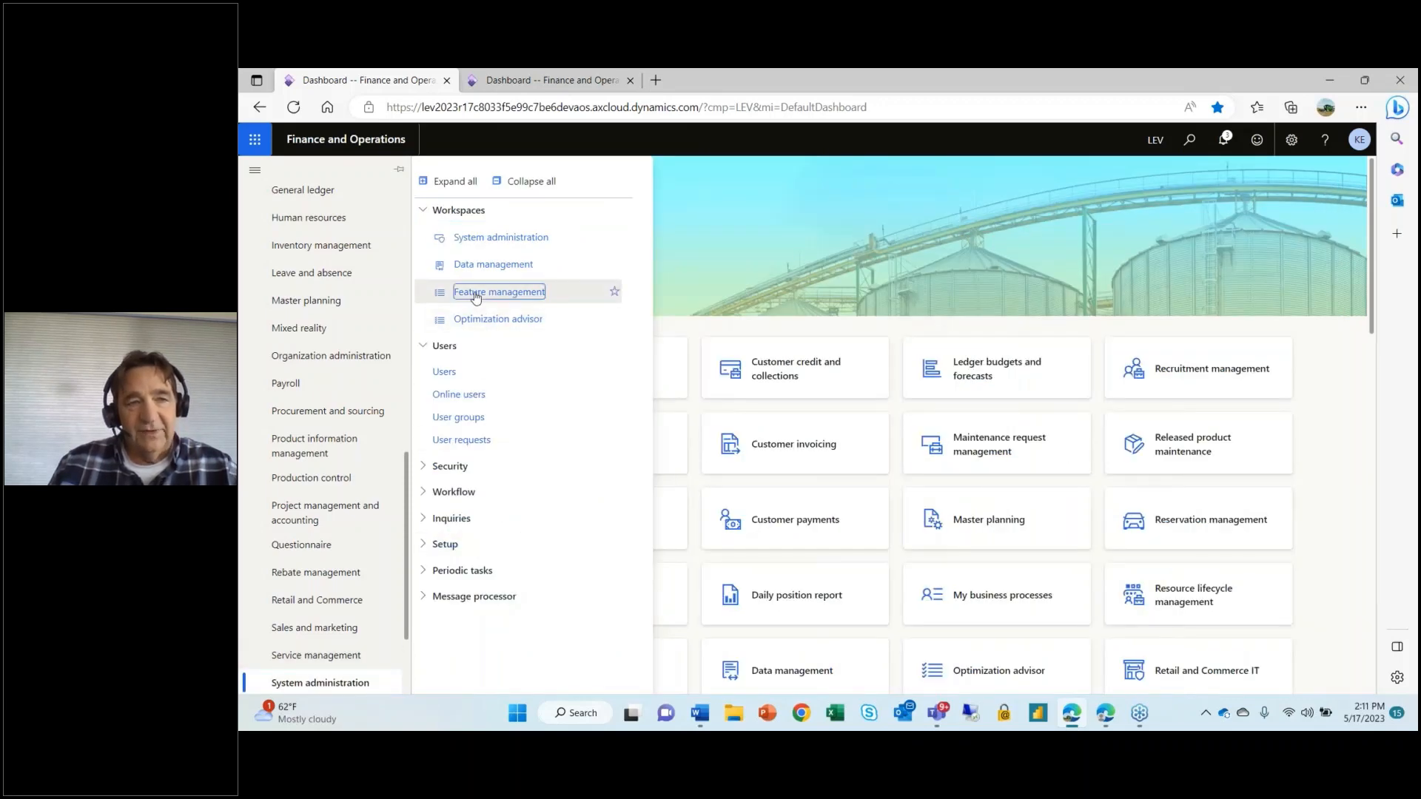
pyautogui.click(476, 294)
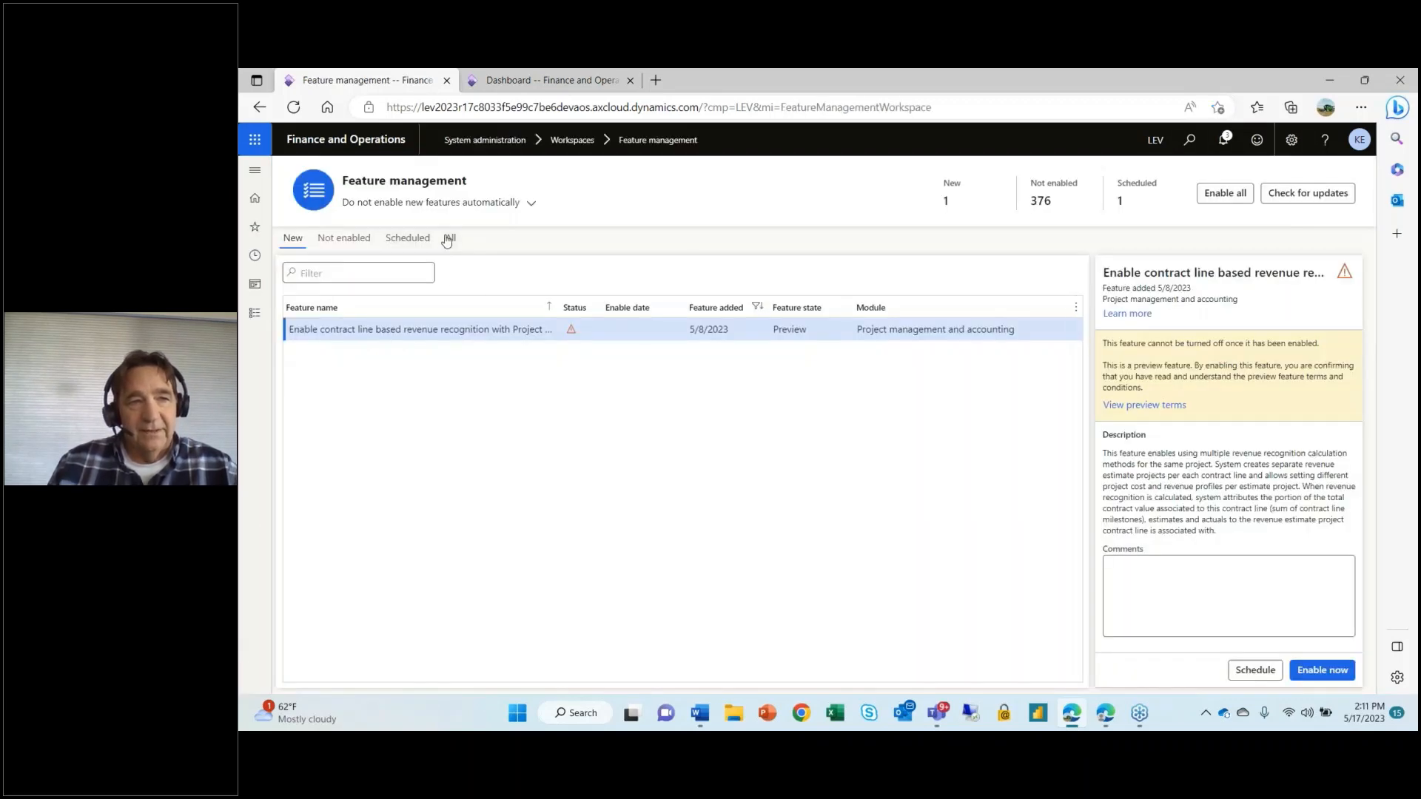
# Step: Filter all features by the name "commodity metered" and select the Commodity metered tickets feature
pyautogui.click(448, 238)
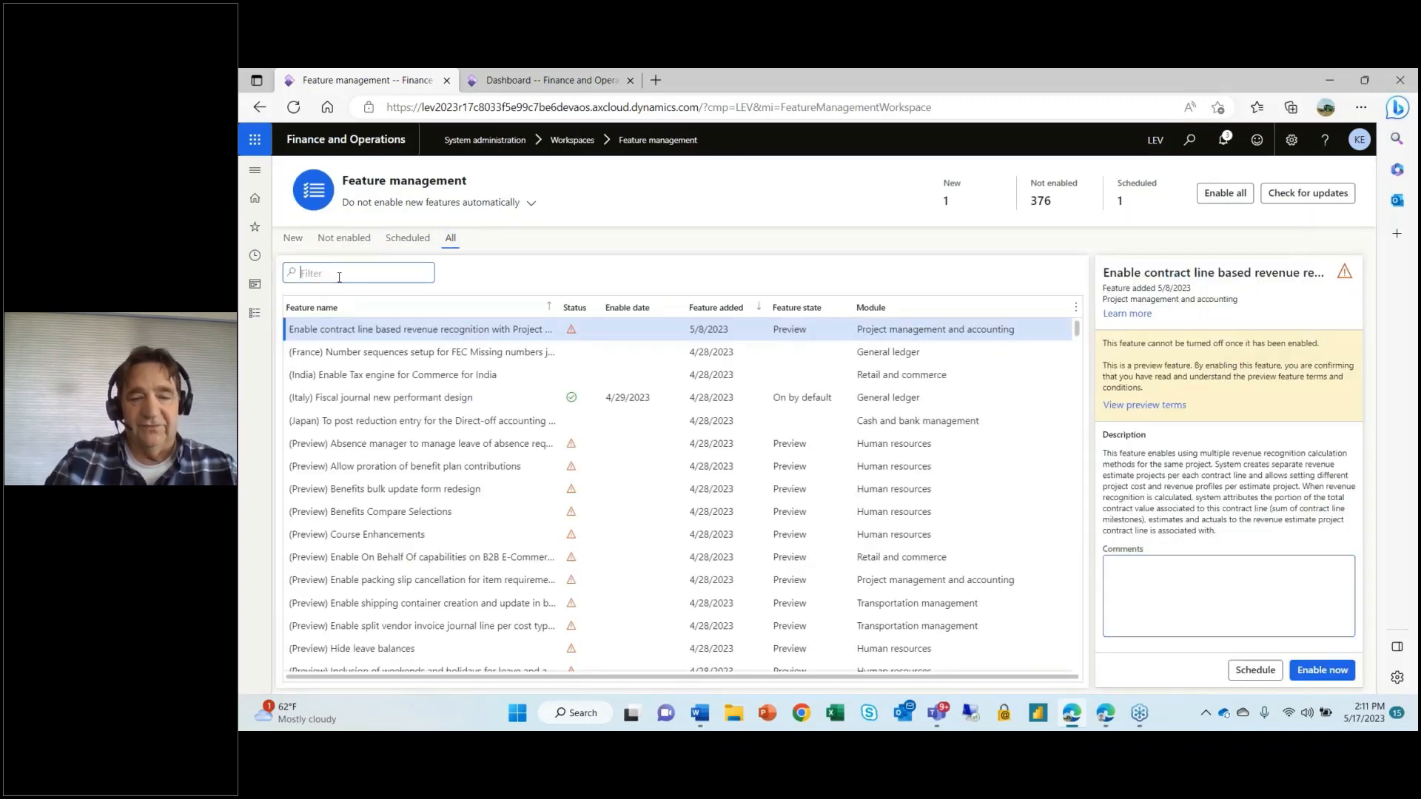
pyautogui.write('commodity ')
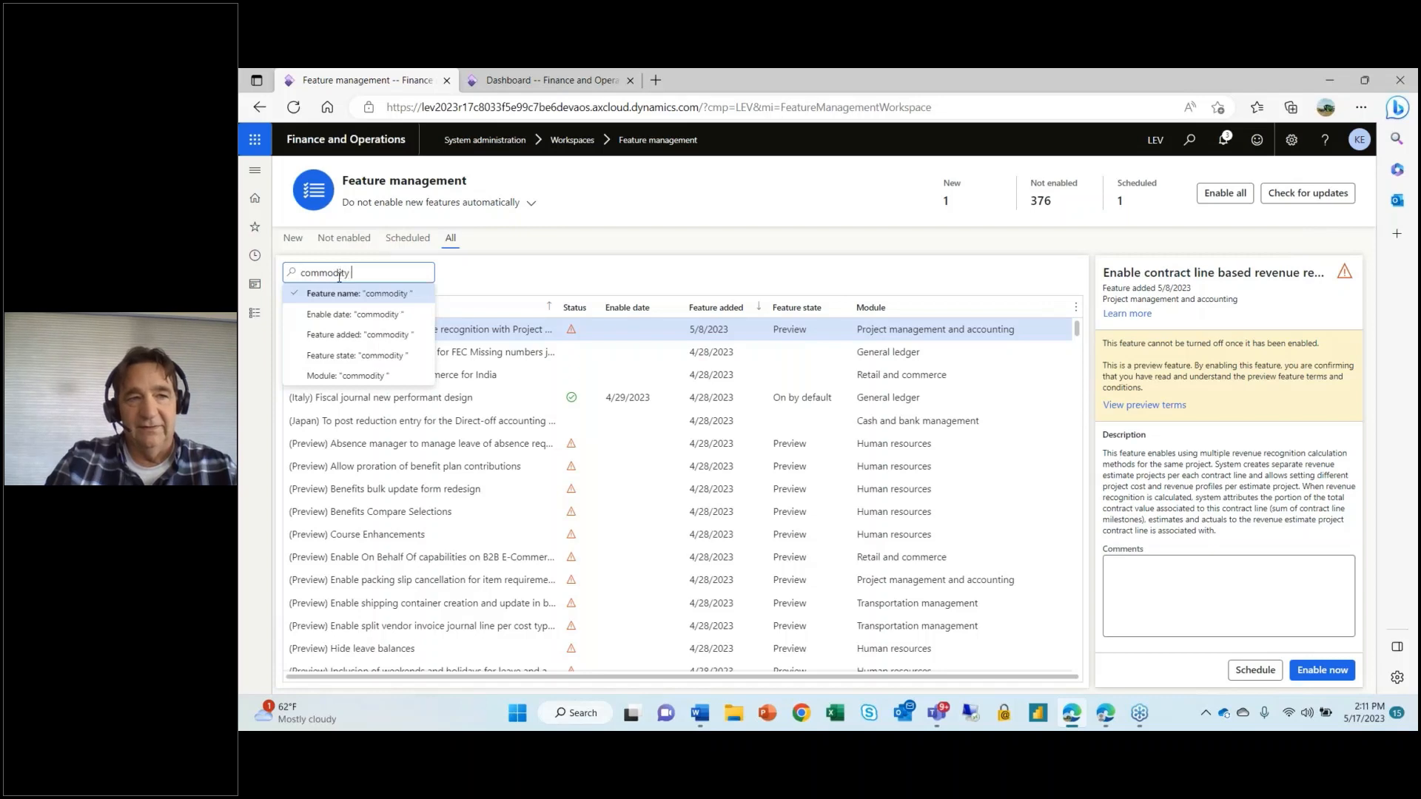
pyautogui.write('metered')
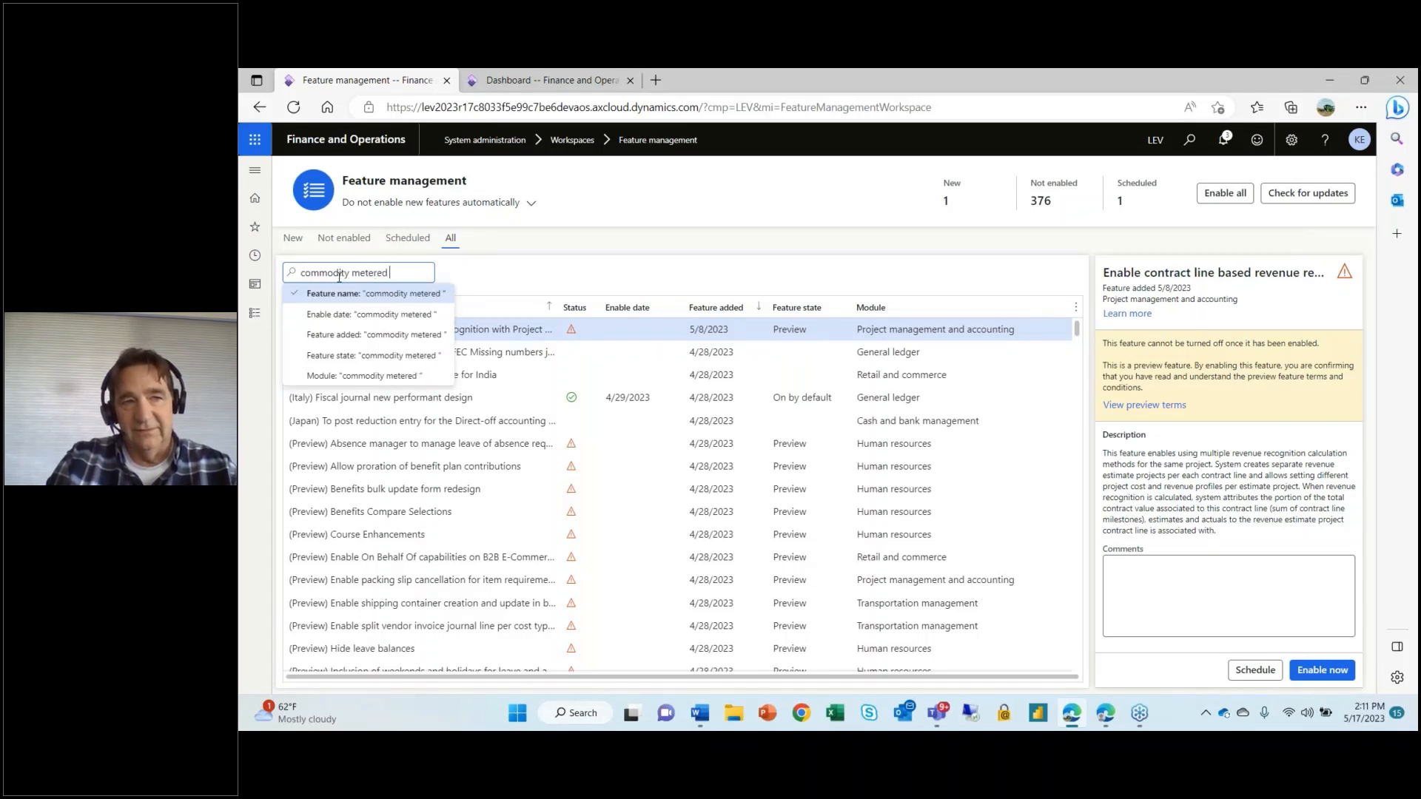
pyautogui.press('Return')
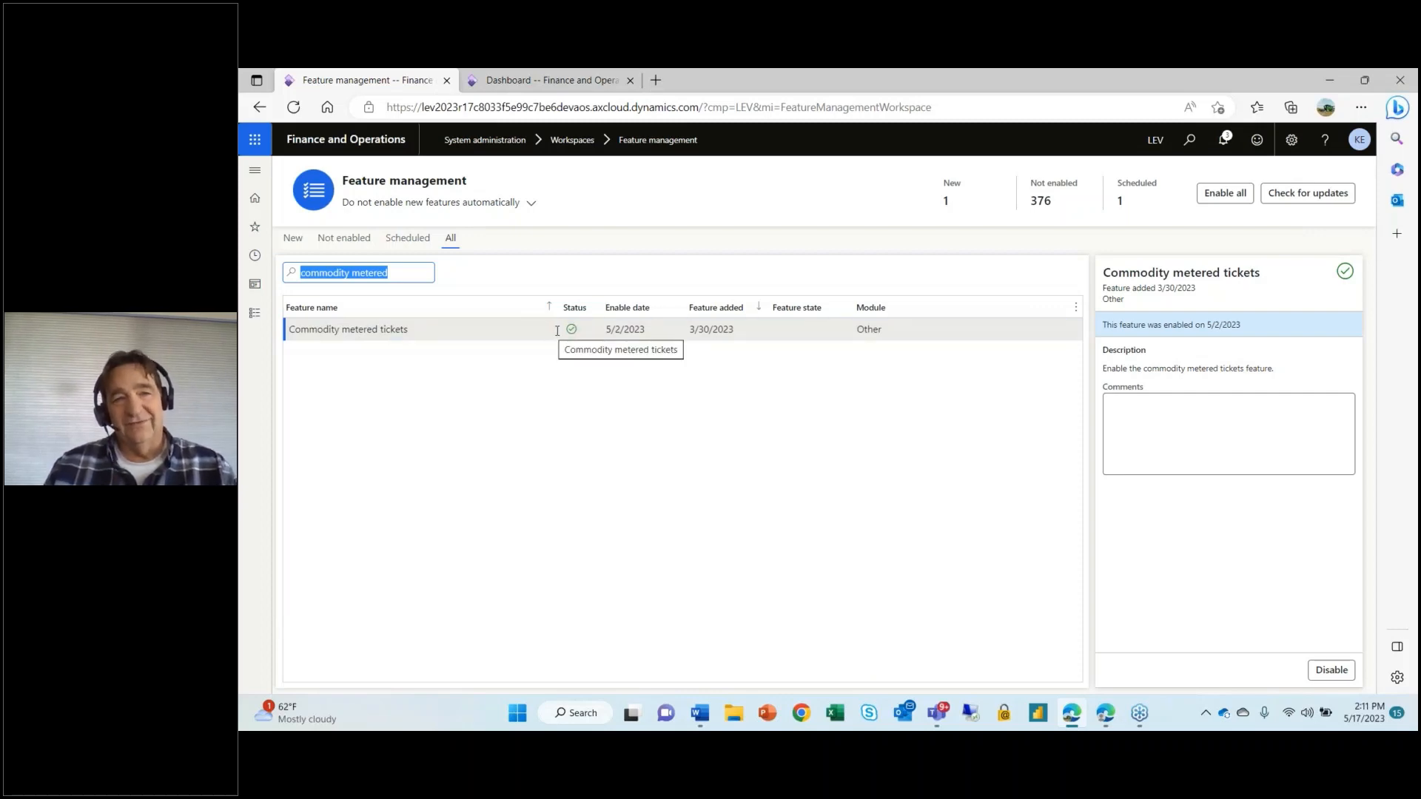
pyautogui.click(770, 338)
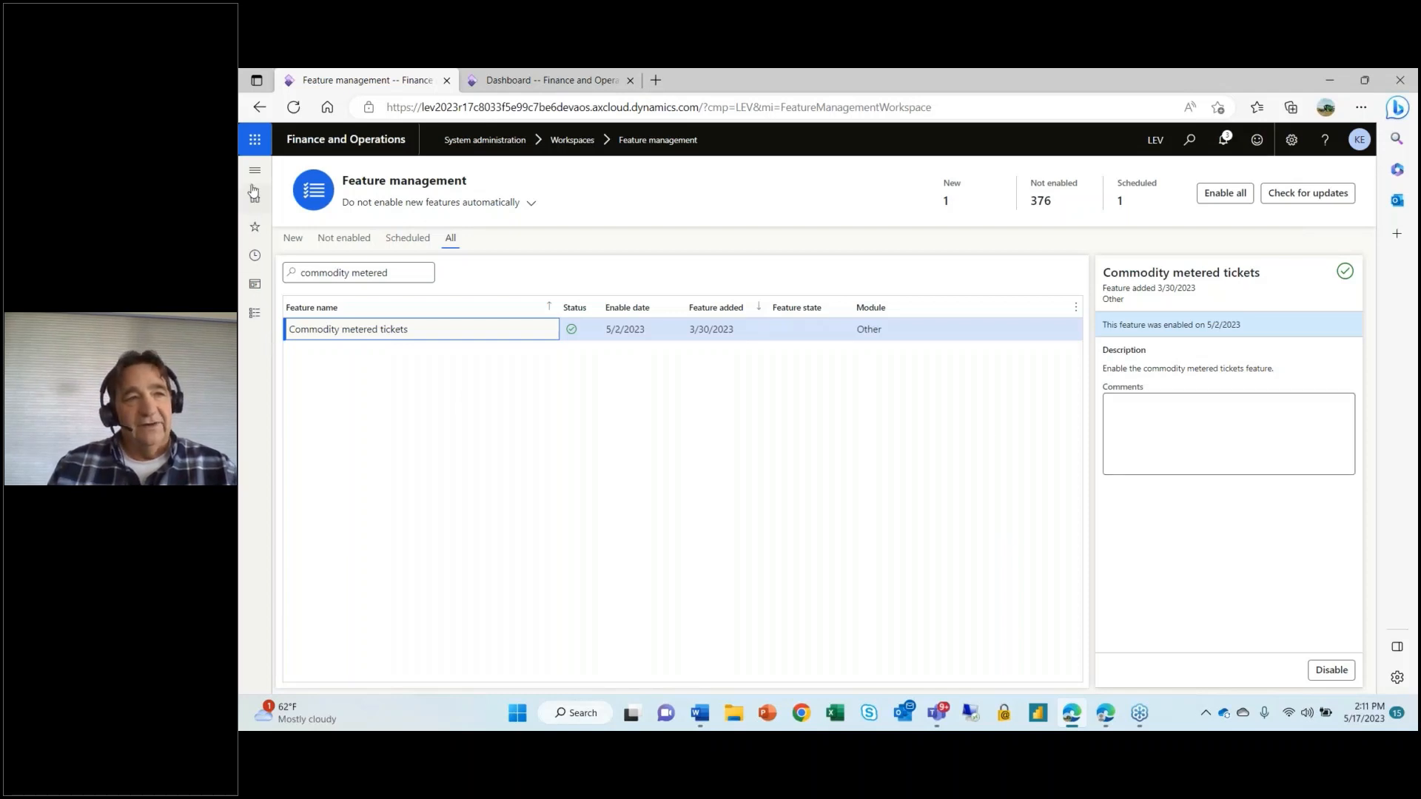
# Step: Open the metered ticket settings in Commodity accounting parameters and inspect the default meter quantity options for sales contracts
pyautogui.click(255, 314)
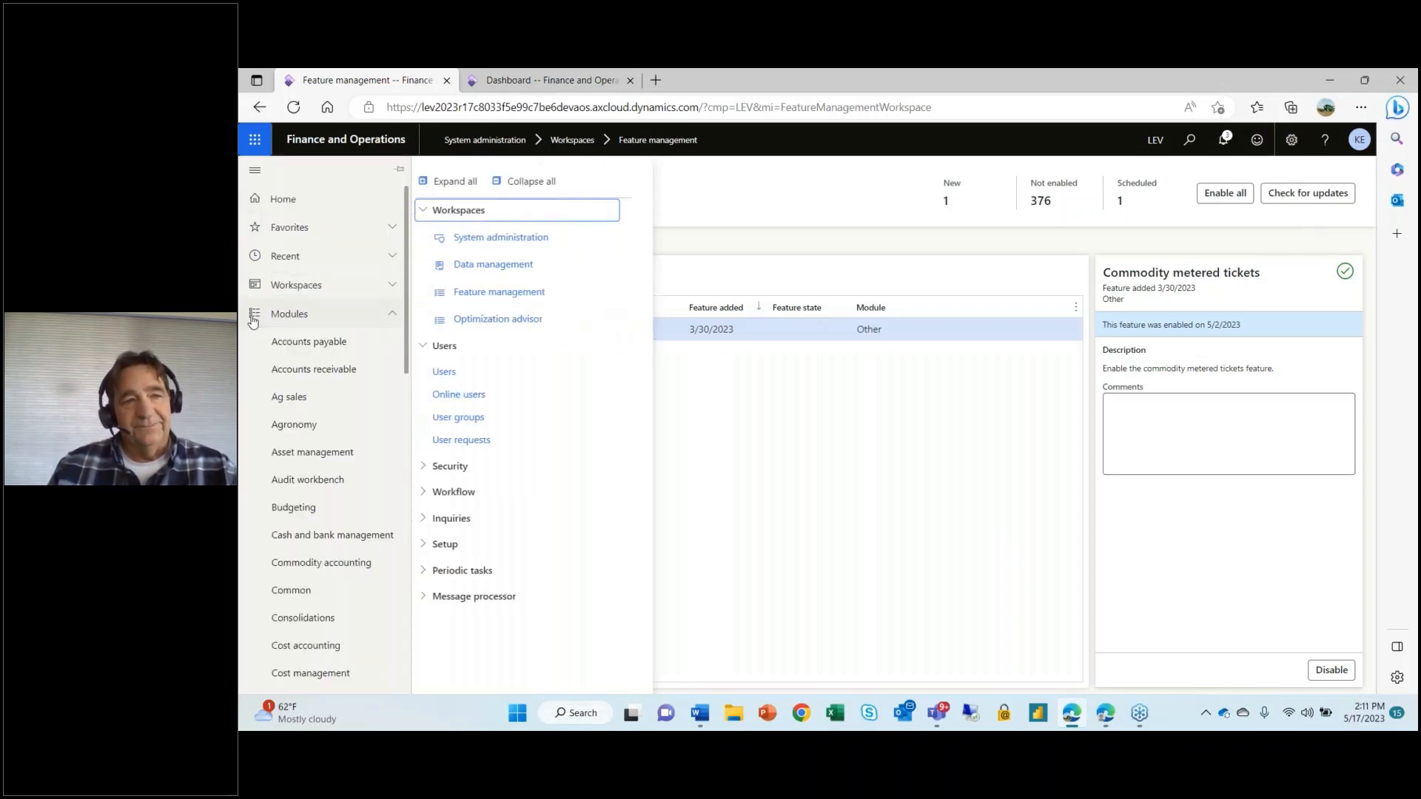
pyautogui.click(363, 565)
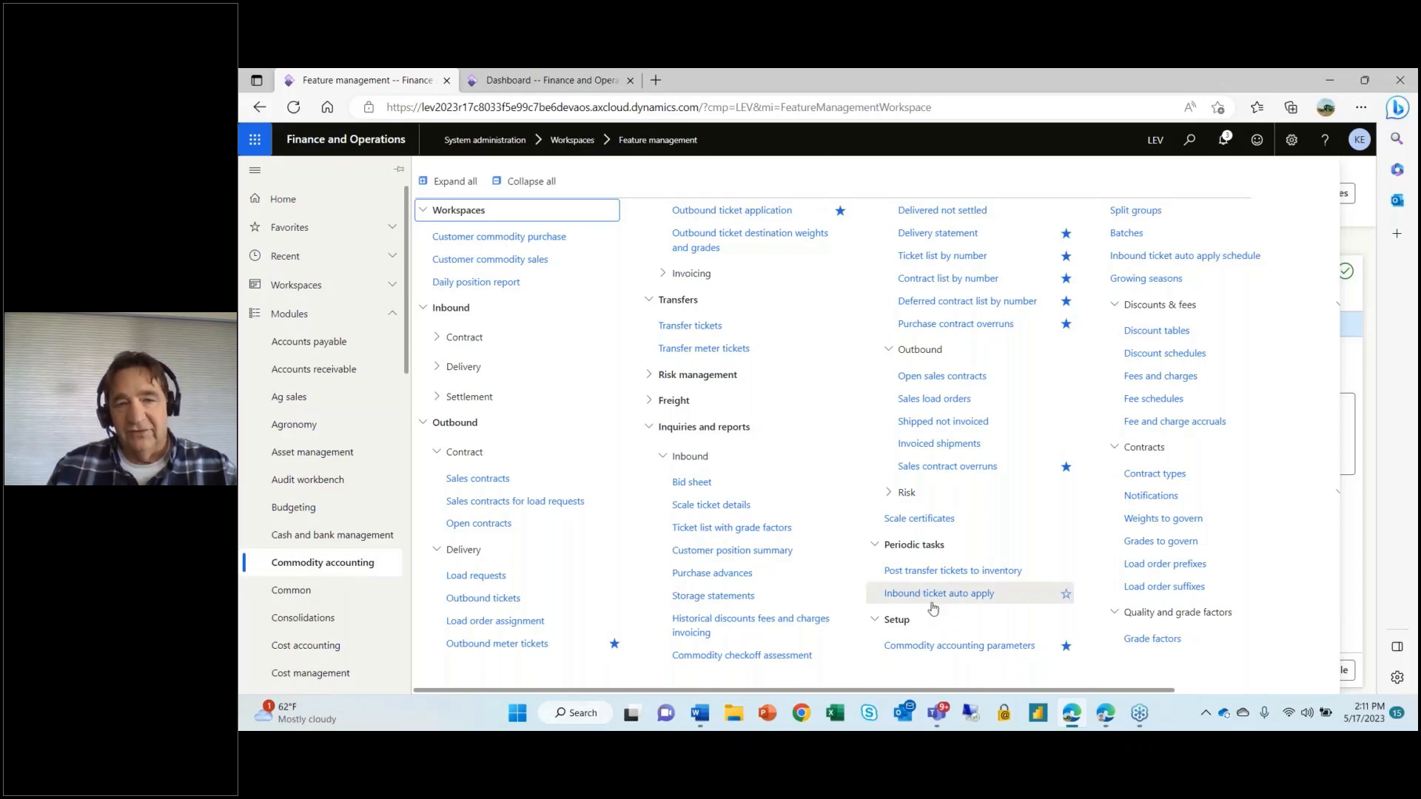
pyautogui.click(974, 651)
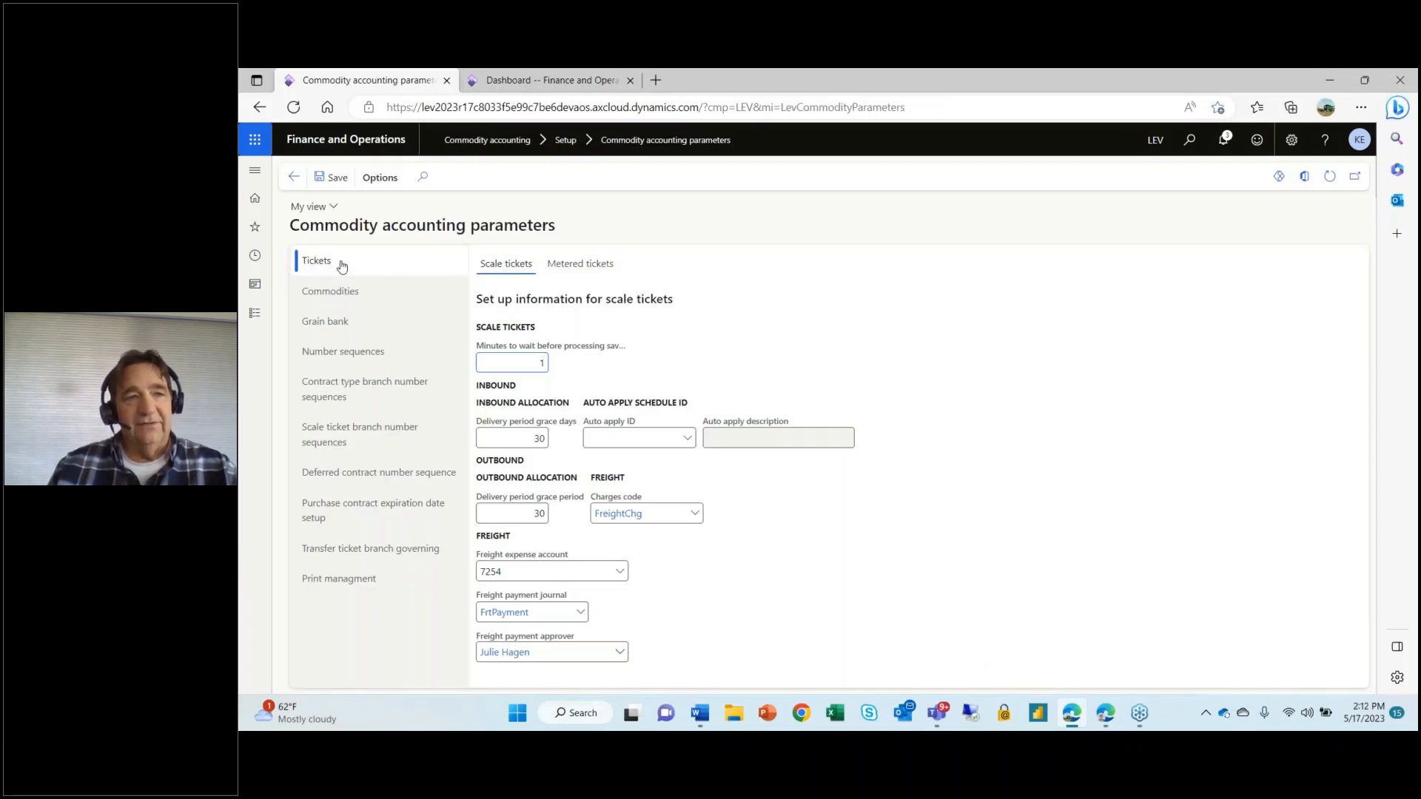
pyautogui.click(588, 266)
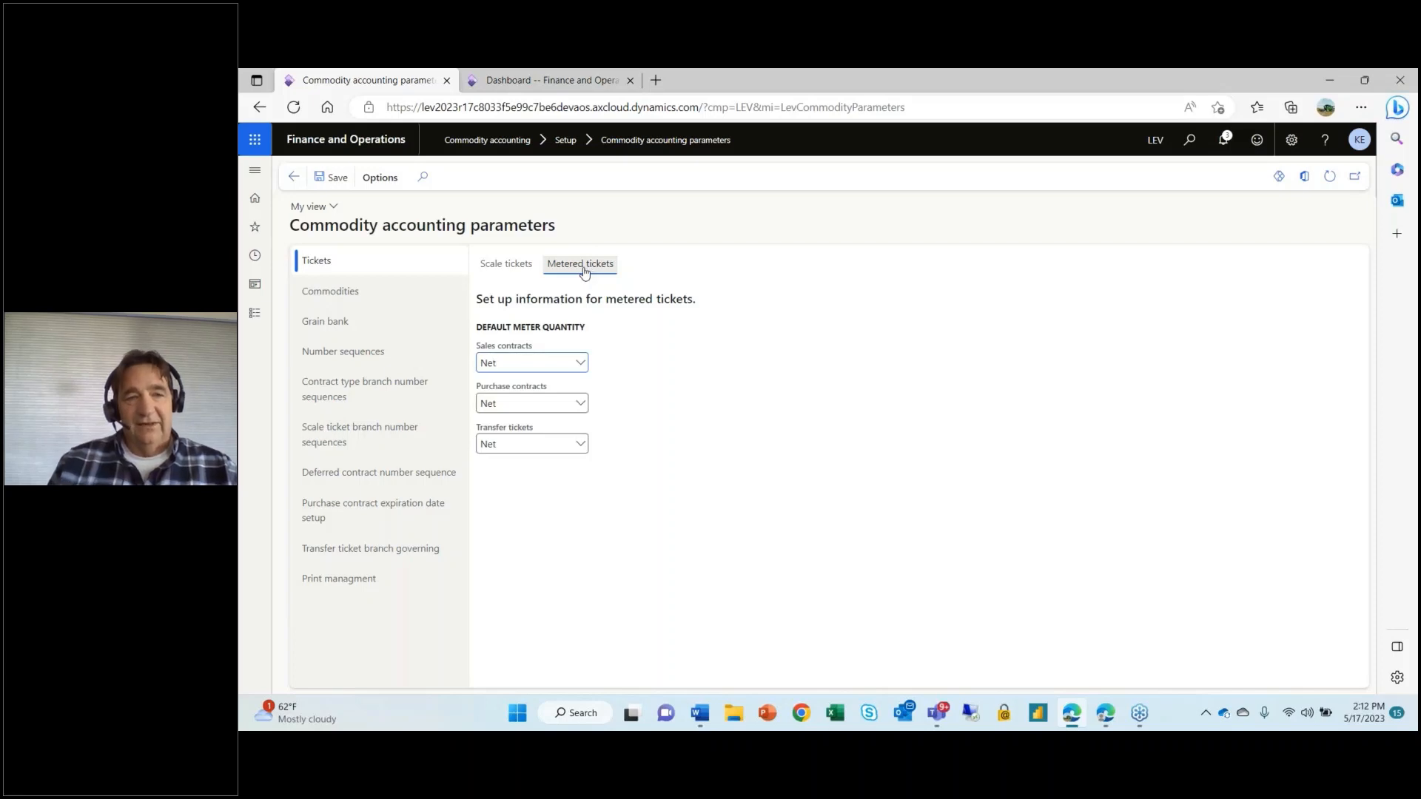
pyautogui.moveTo(497, 349)
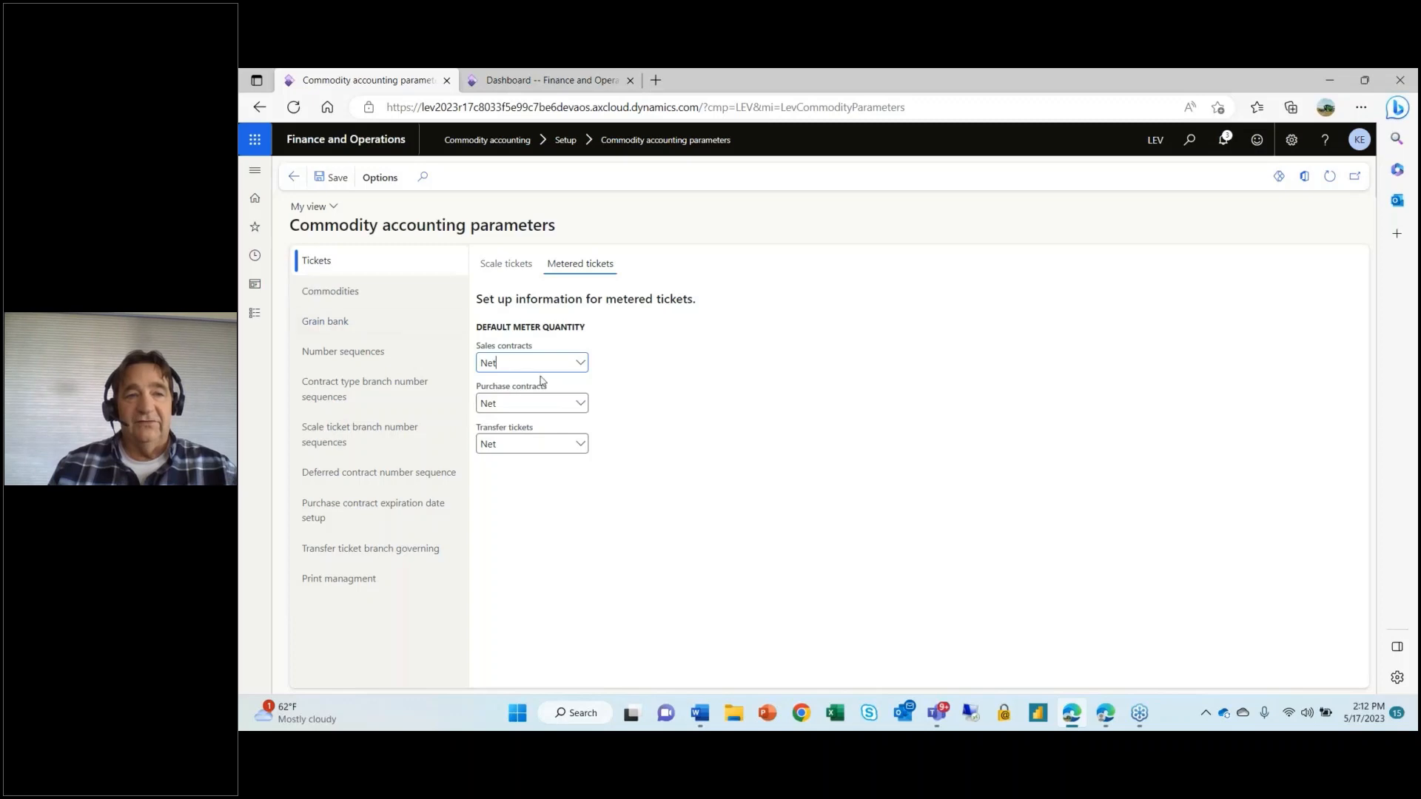
pyautogui.click(580, 362)
pyautogui.click(641, 372)
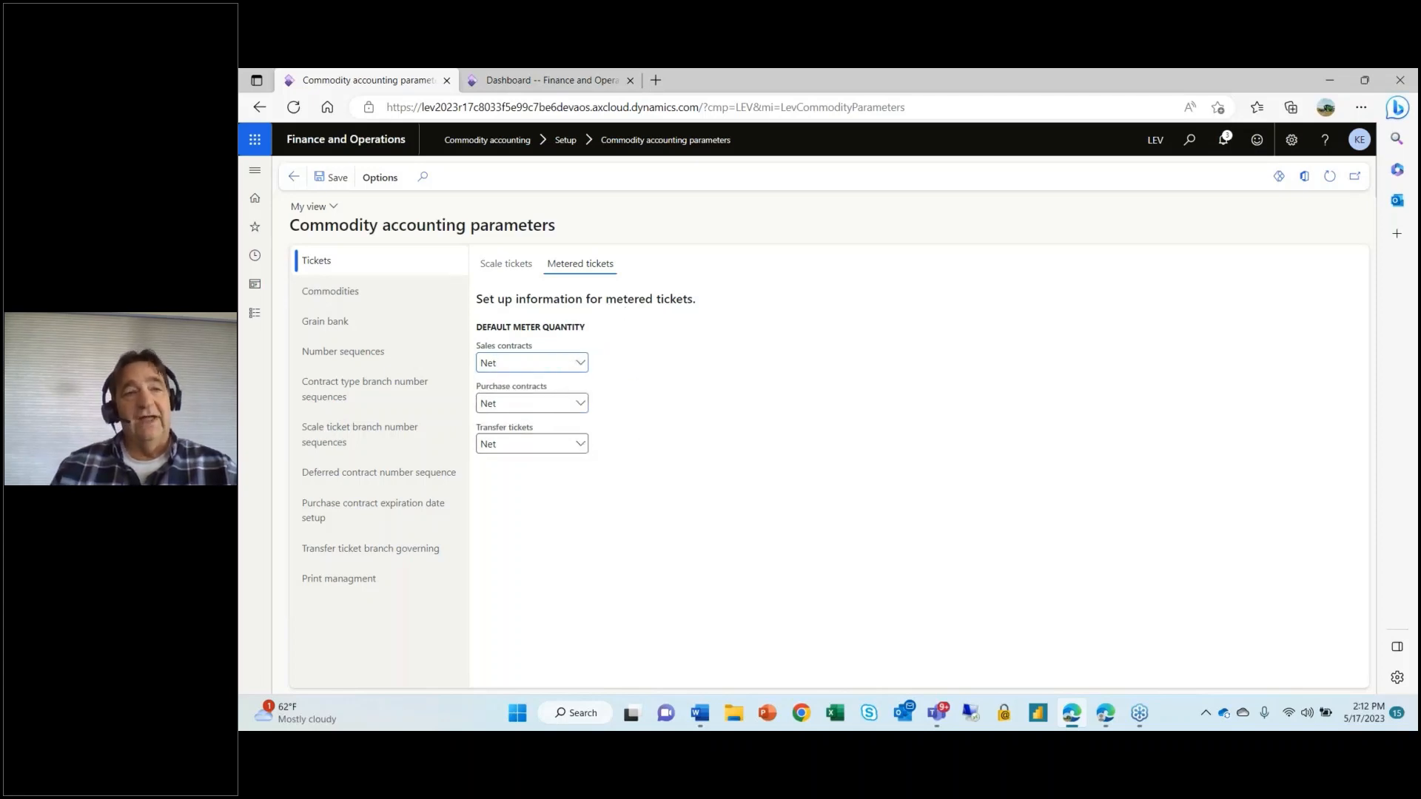
# Step: Open the POET Ethanol Products cash contract for ethanol from the inbound purchase contracts in Commodity accounting
pyautogui.click(255, 314)
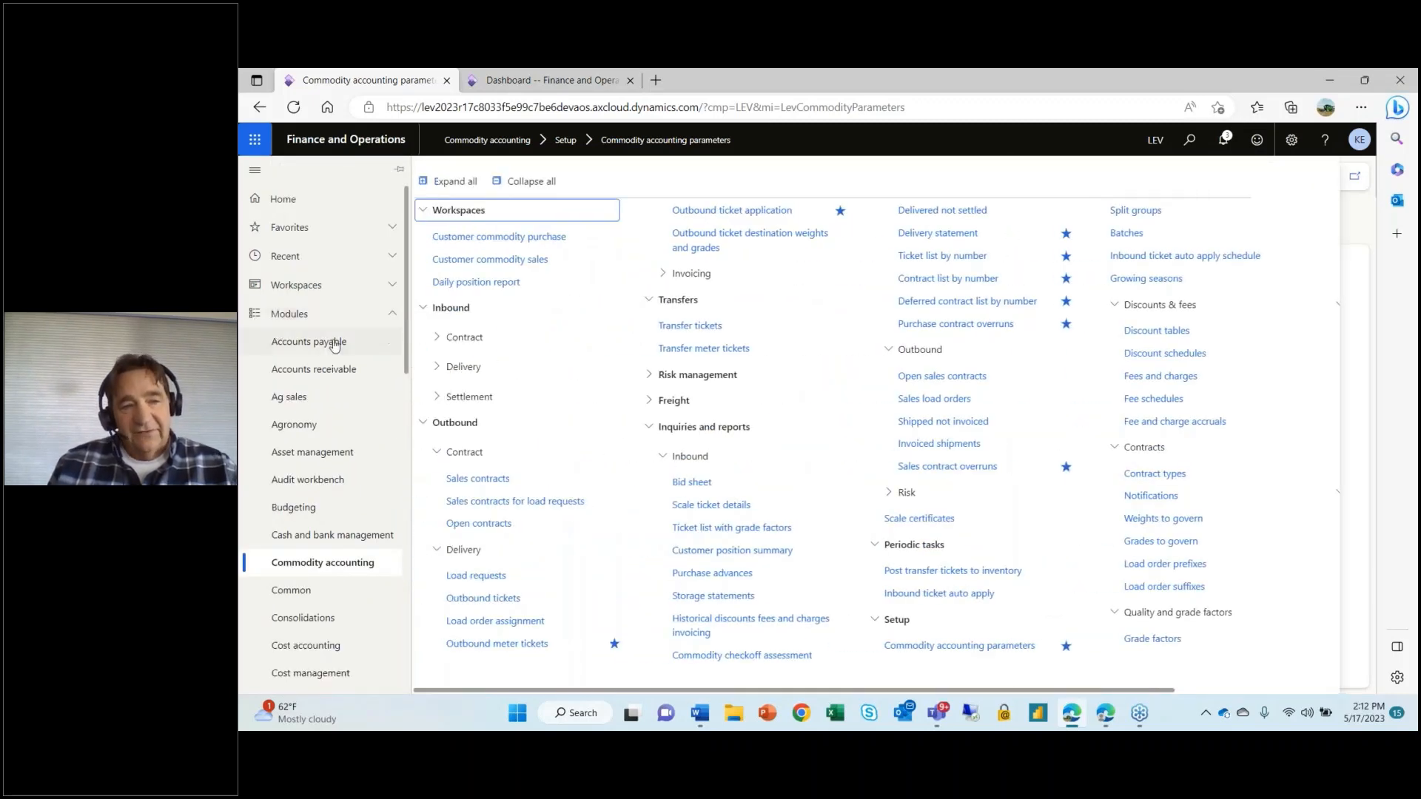
pyautogui.click(437, 335)
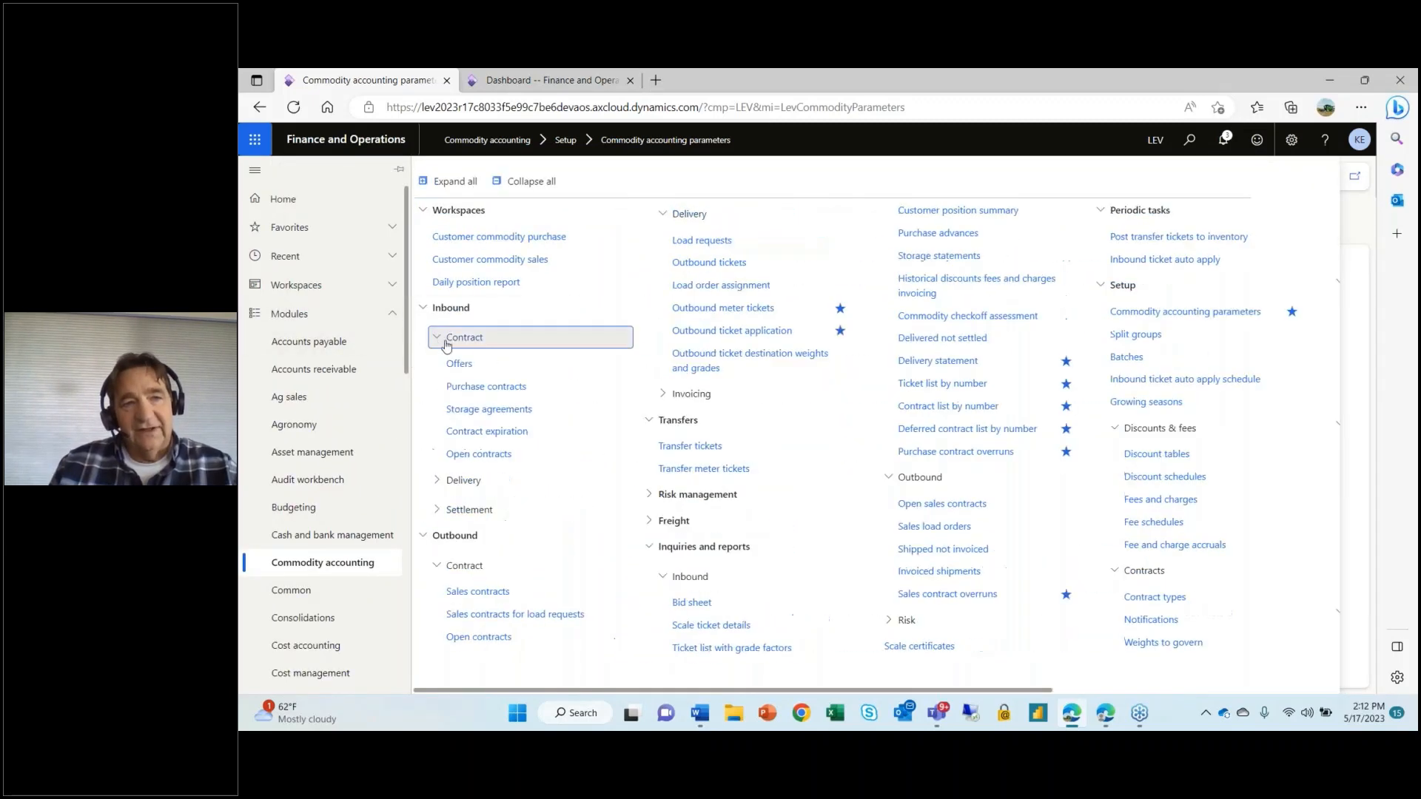
pyautogui.click(506, 386)
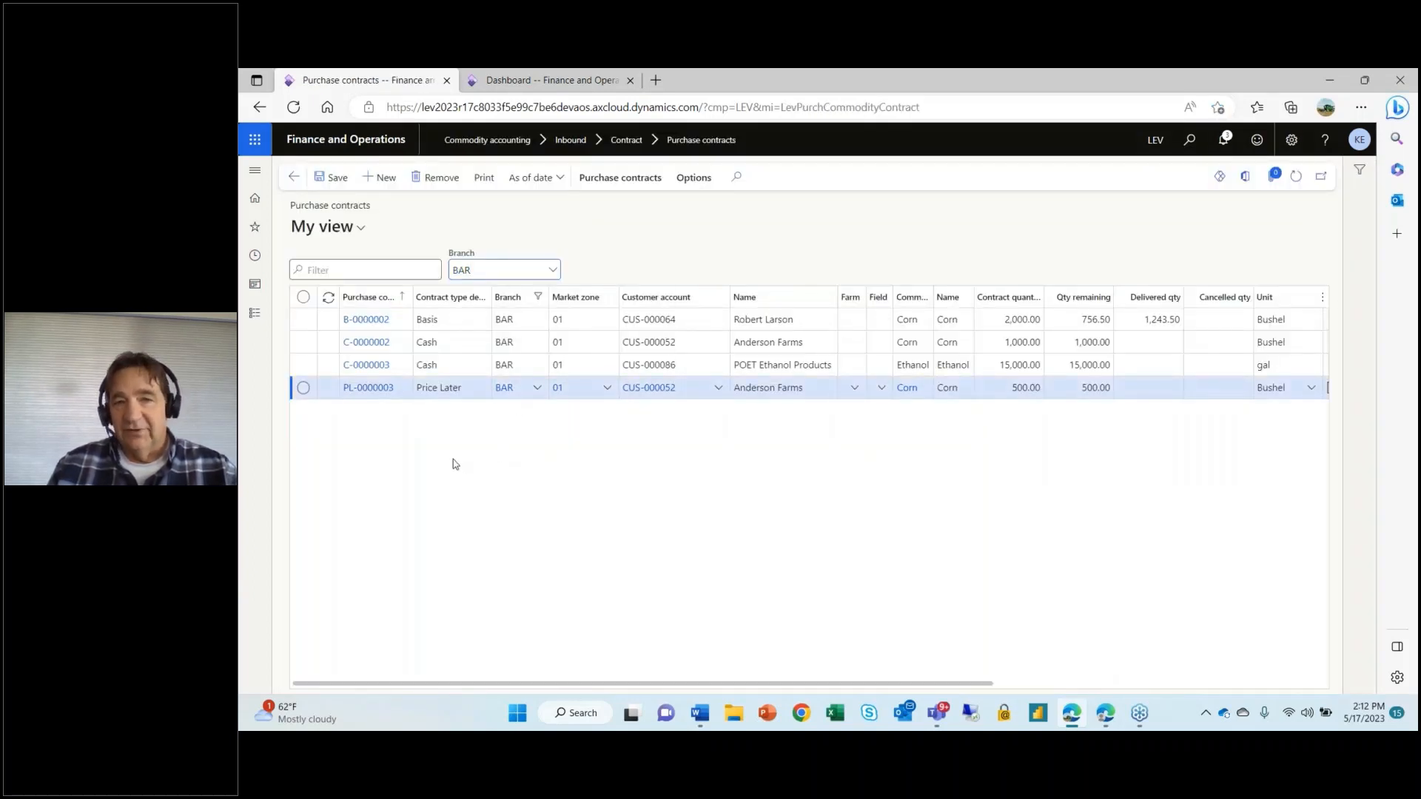
pyautogui.click(379, 367)
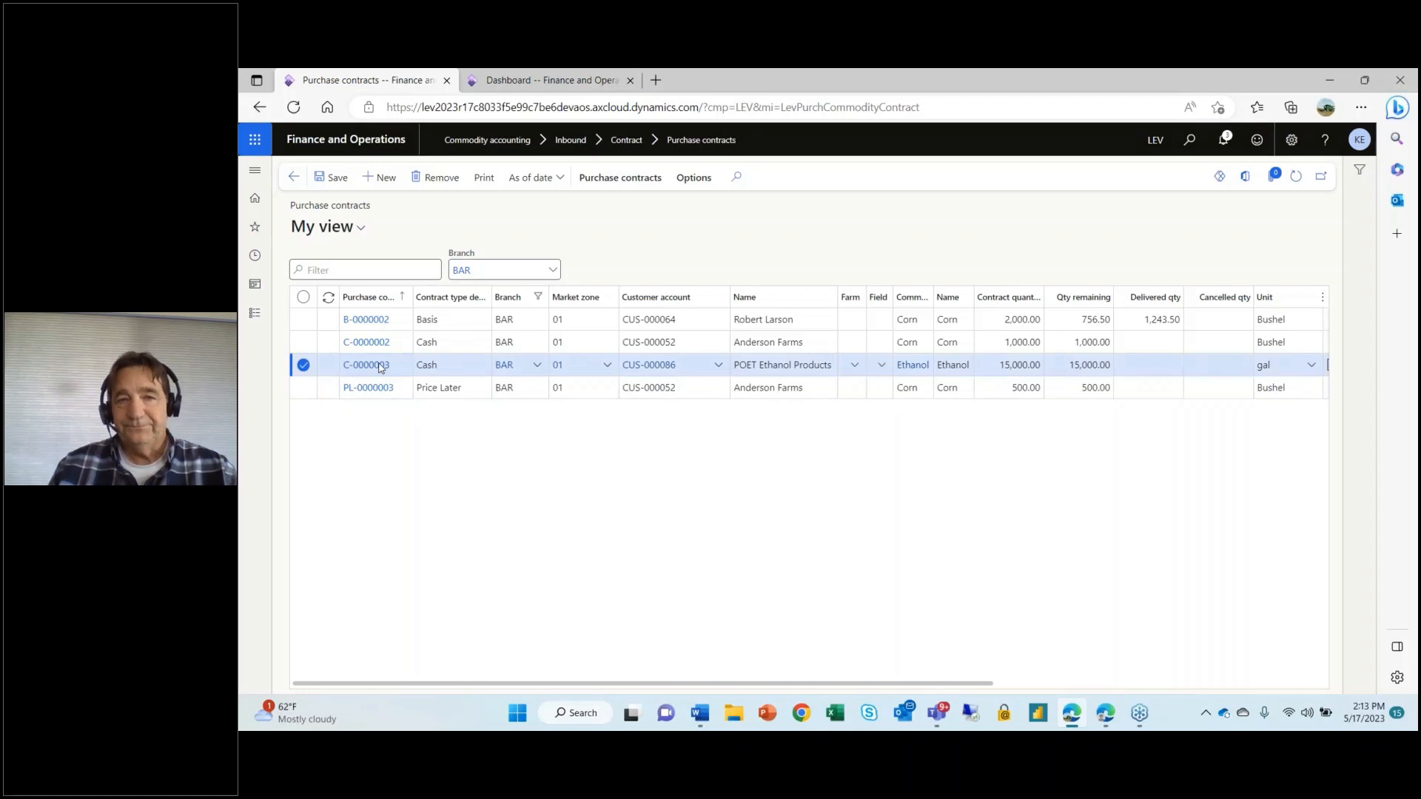
pyautogui.click(379, 367)
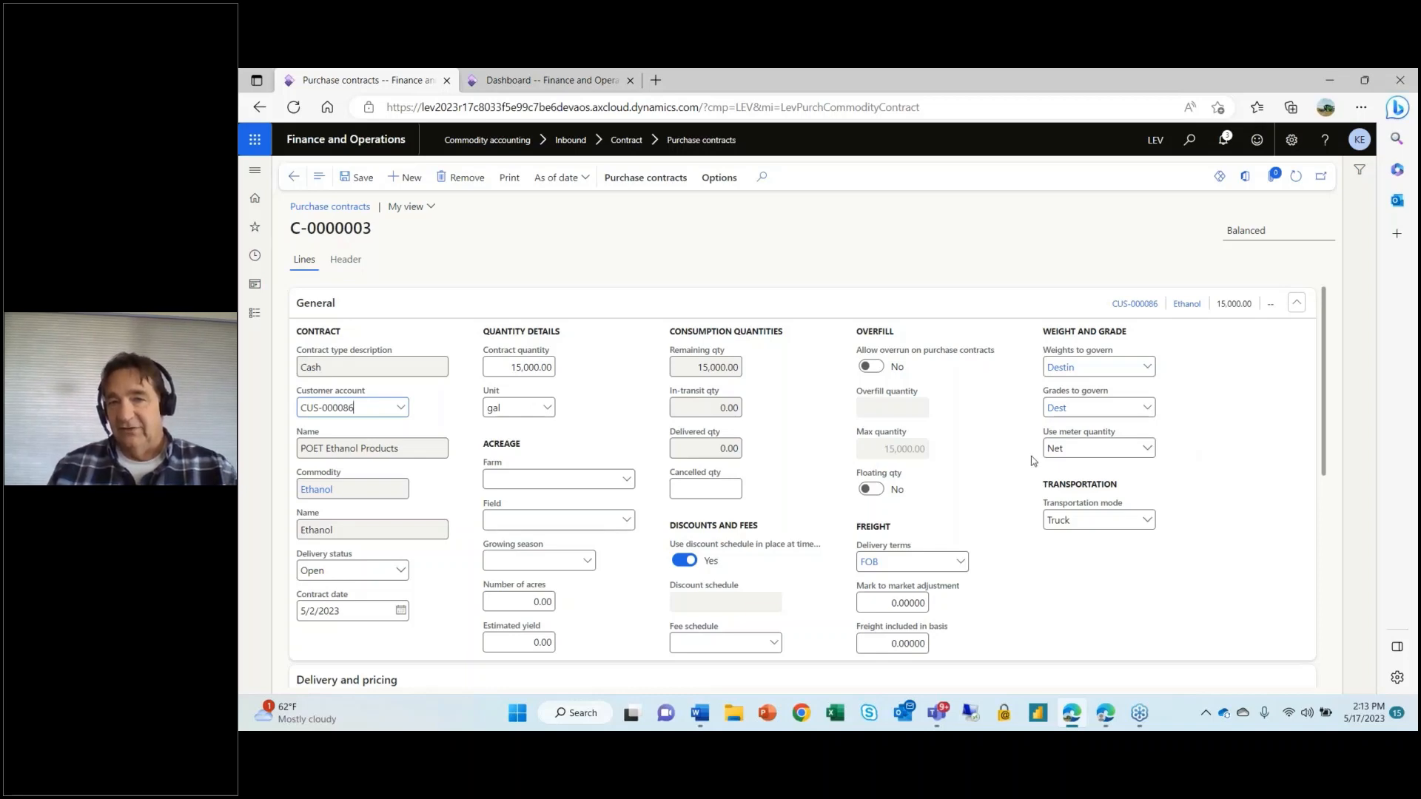
# Step: Inspect the Use meter quantity choices and governing weights on the ethanol purchase contract, and return to the contract list
pyautogui.moveTo(1066, 435)
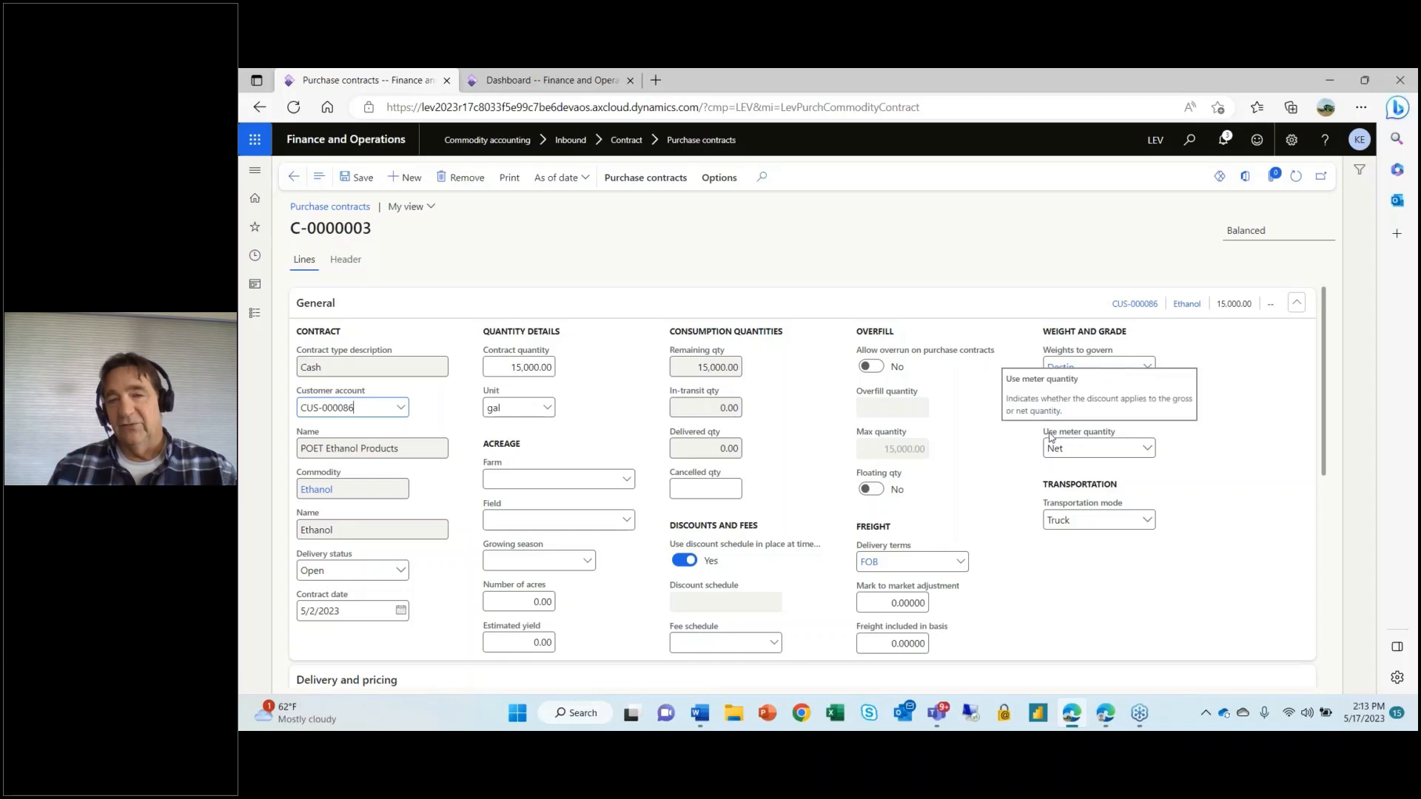
pyautogui.click(1147, 449)
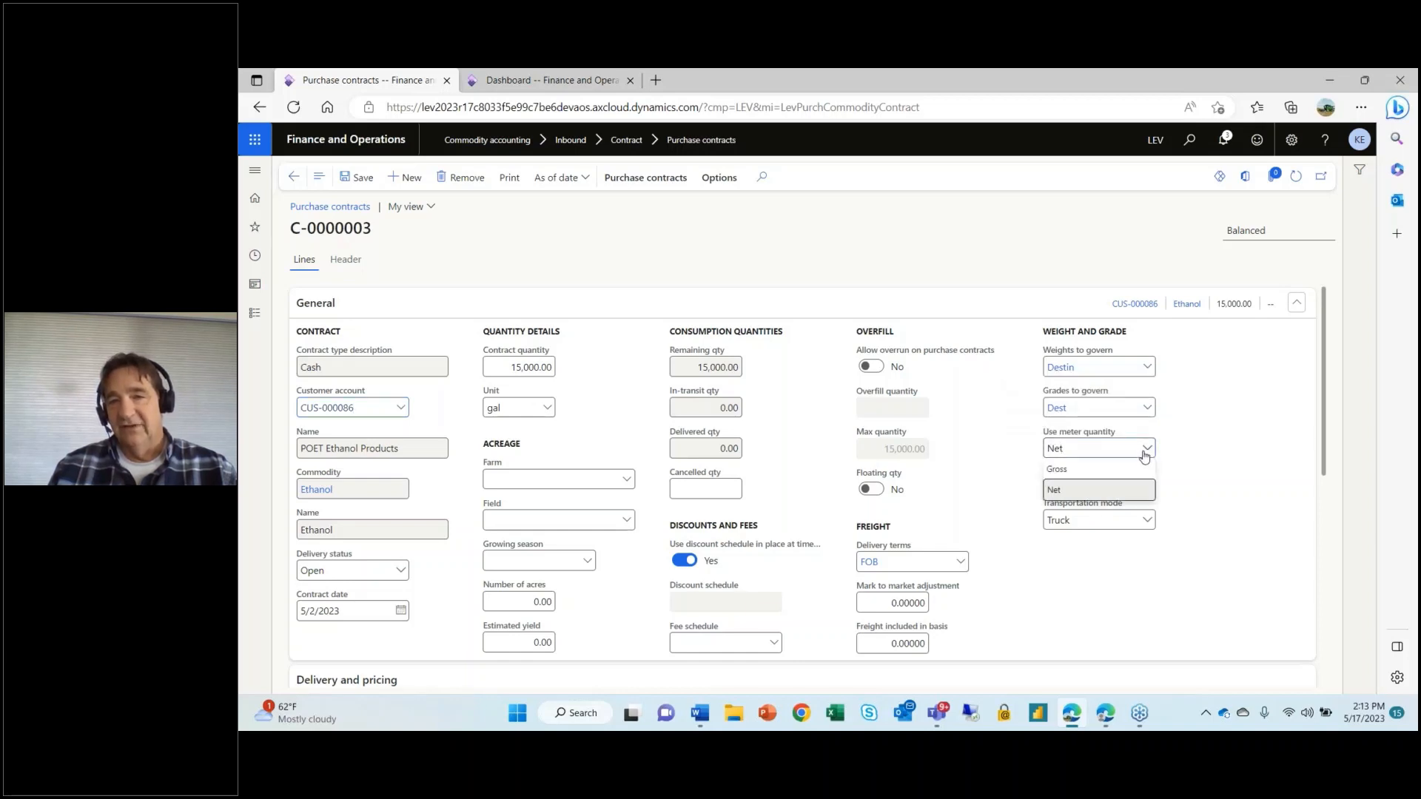
pyautogui.click(1190, 456)
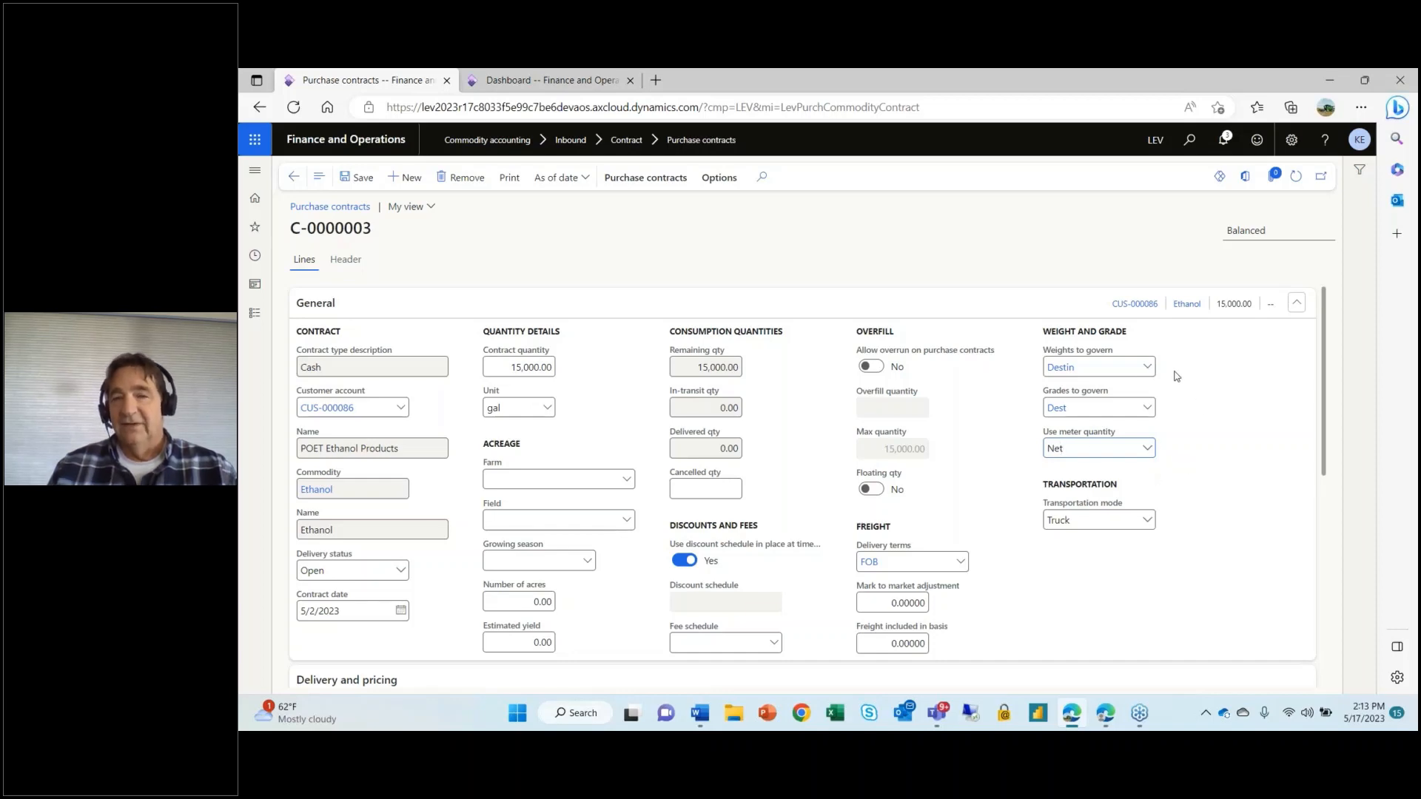
pyautogui.moveTo(1115, 358)
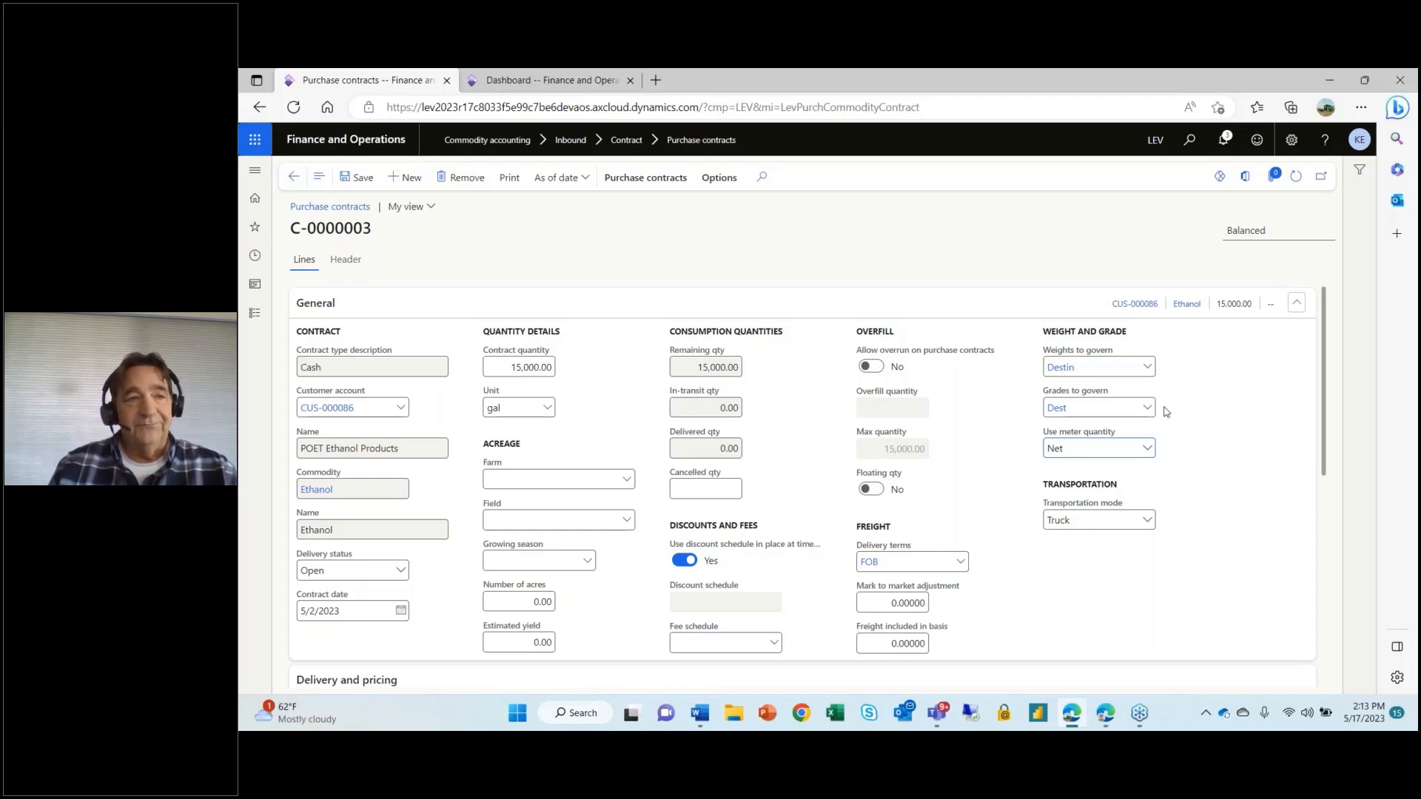
pyautogui.click(293, 178)
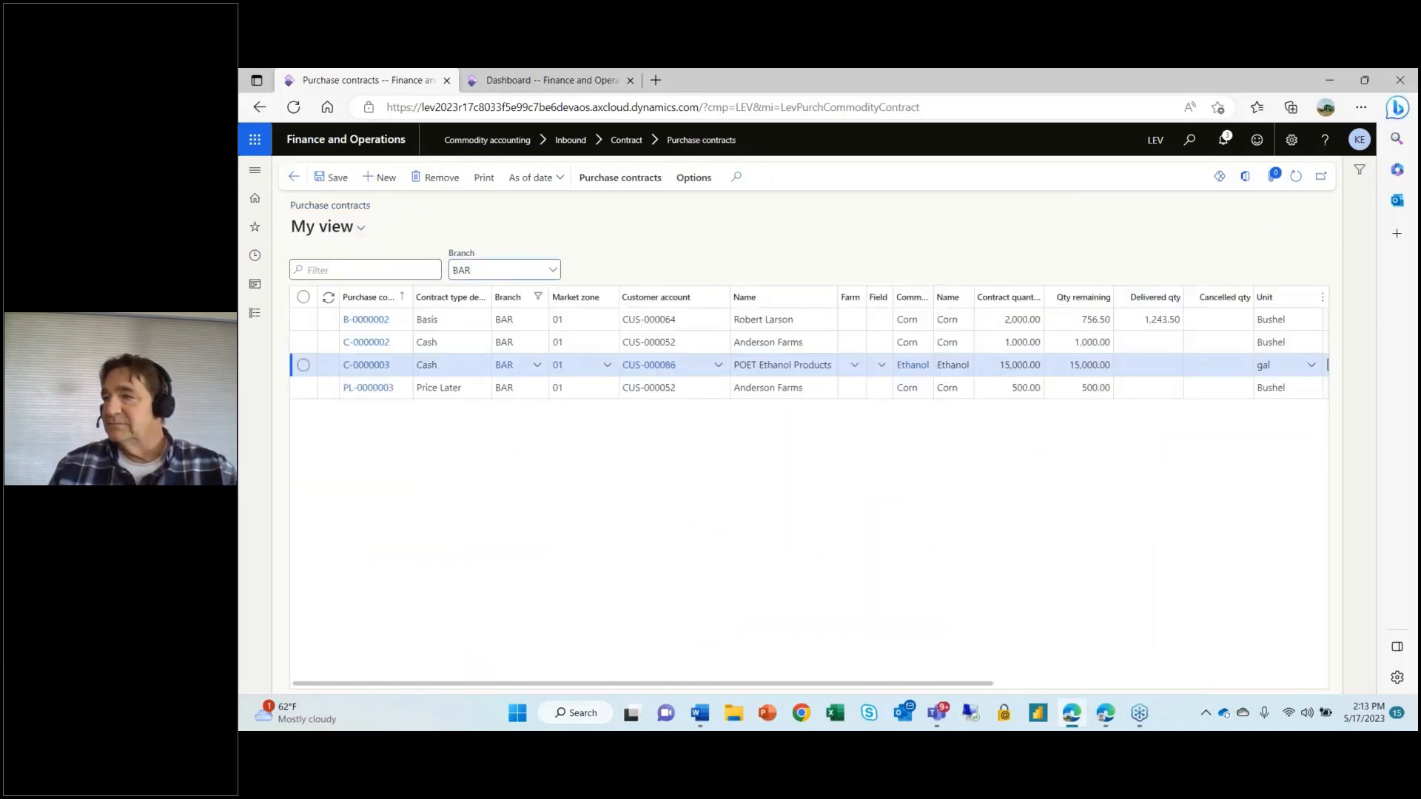
# Step: Open the list of outbound meter tickets under outbound delivery in Commodity accounting
pyautogui.hotkey('alt', 'Tab')
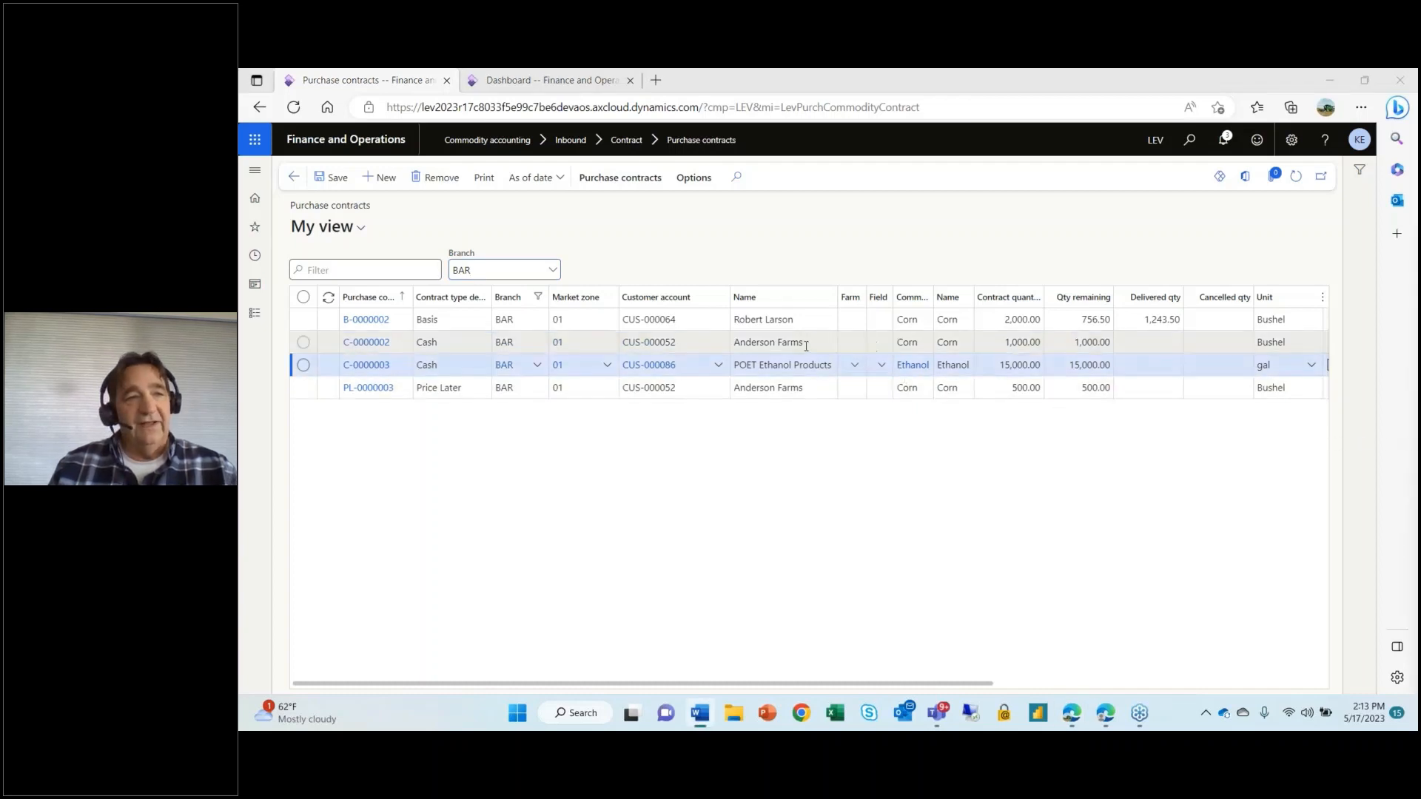
pyautogui.click(254, 317)
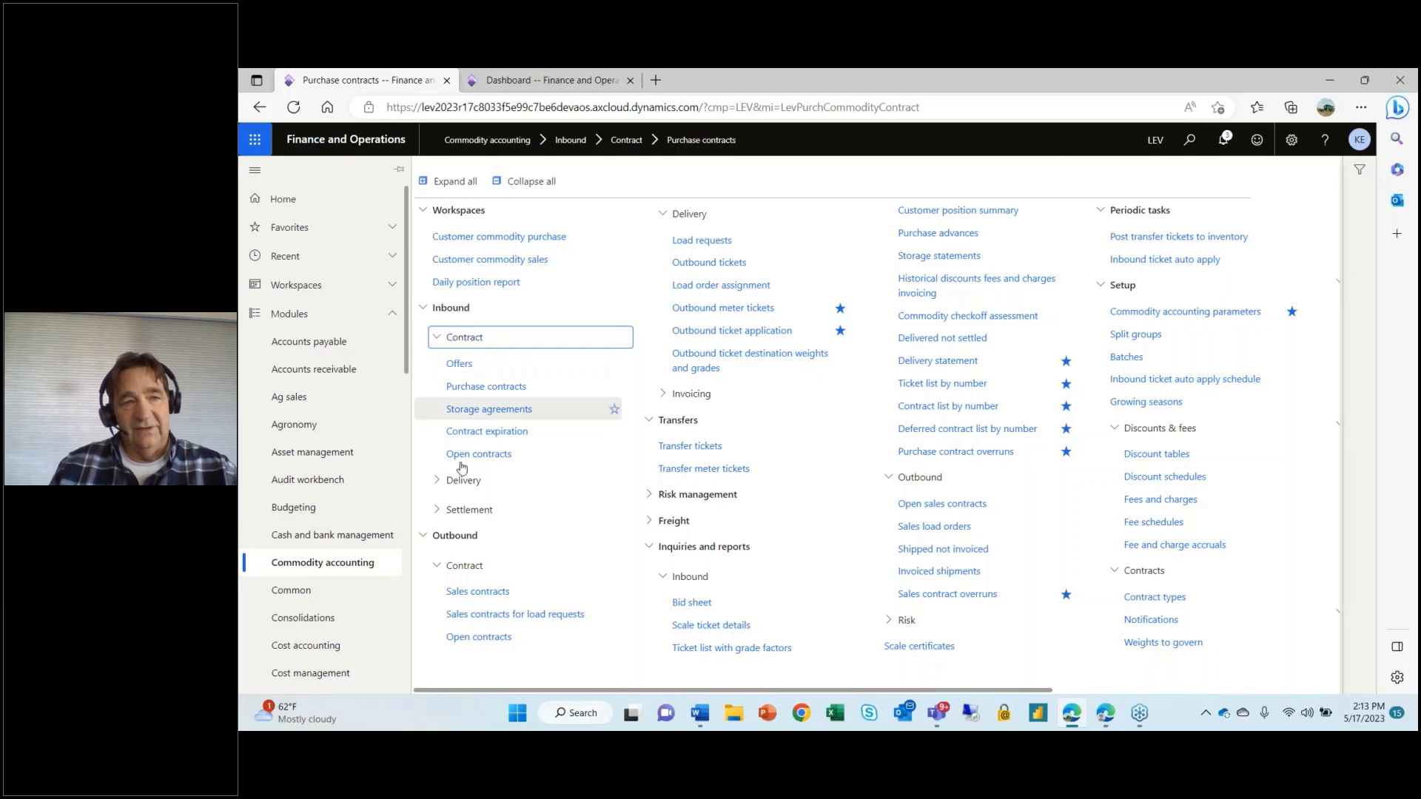
pyautogui.click(437, 482)
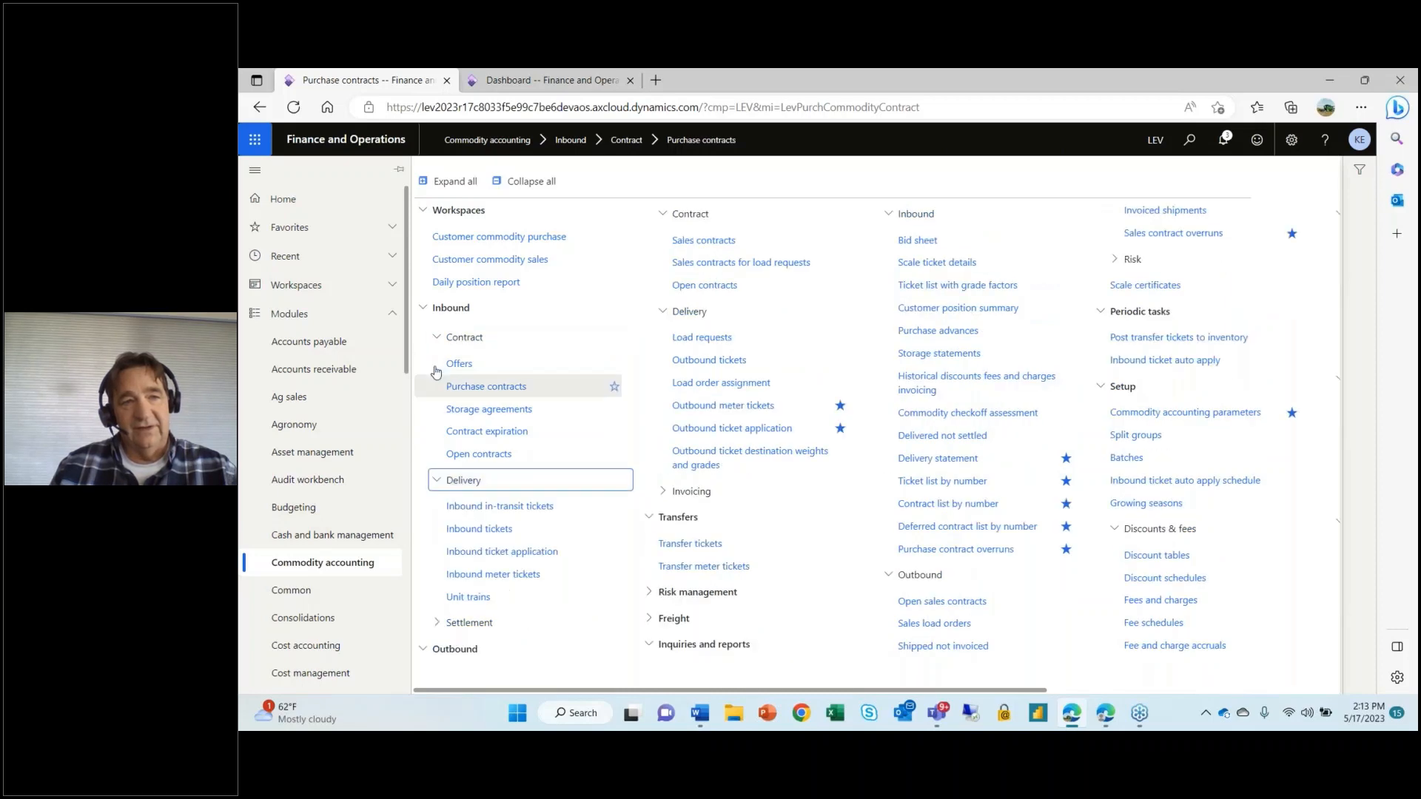
pyautogui.click(422, 310)
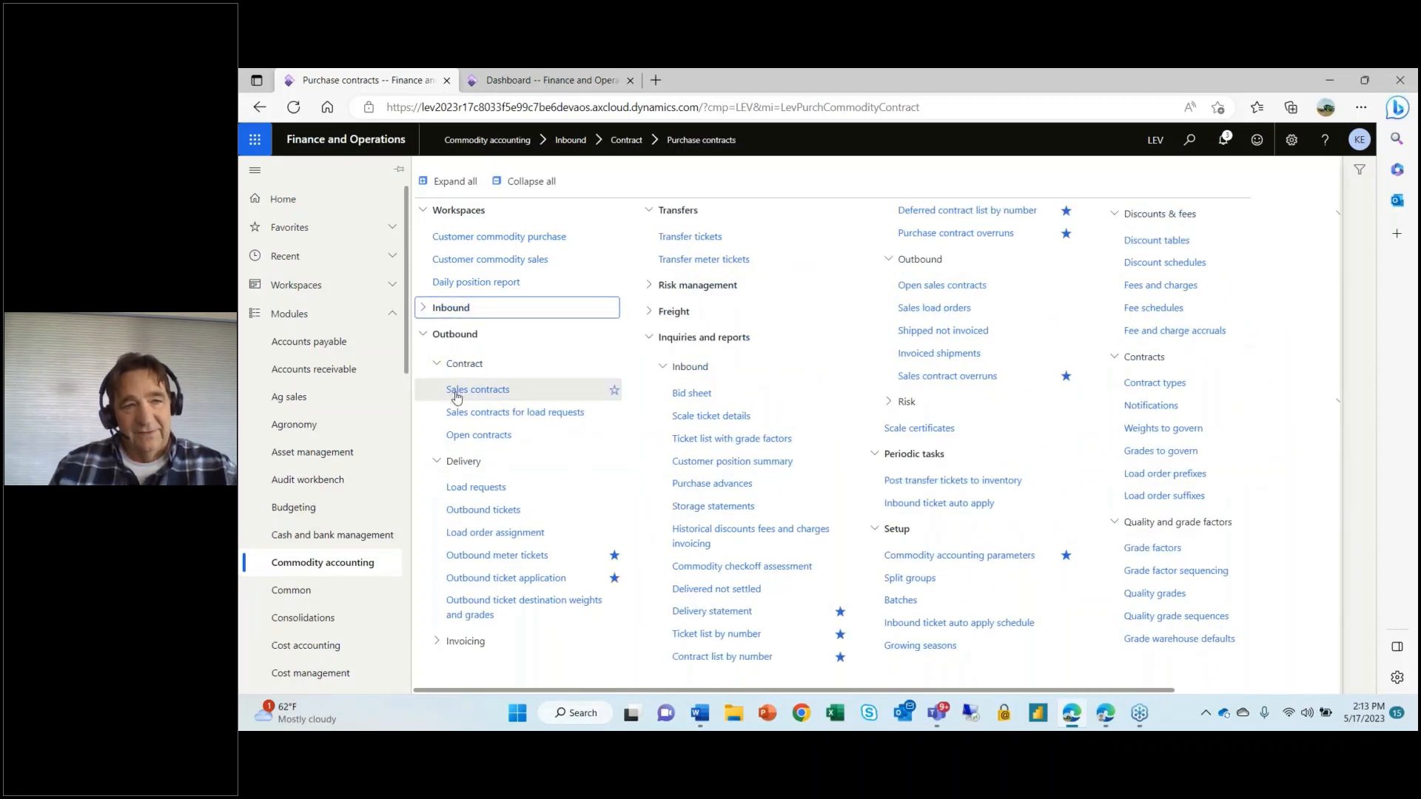
pyautogui.click(495, 556)
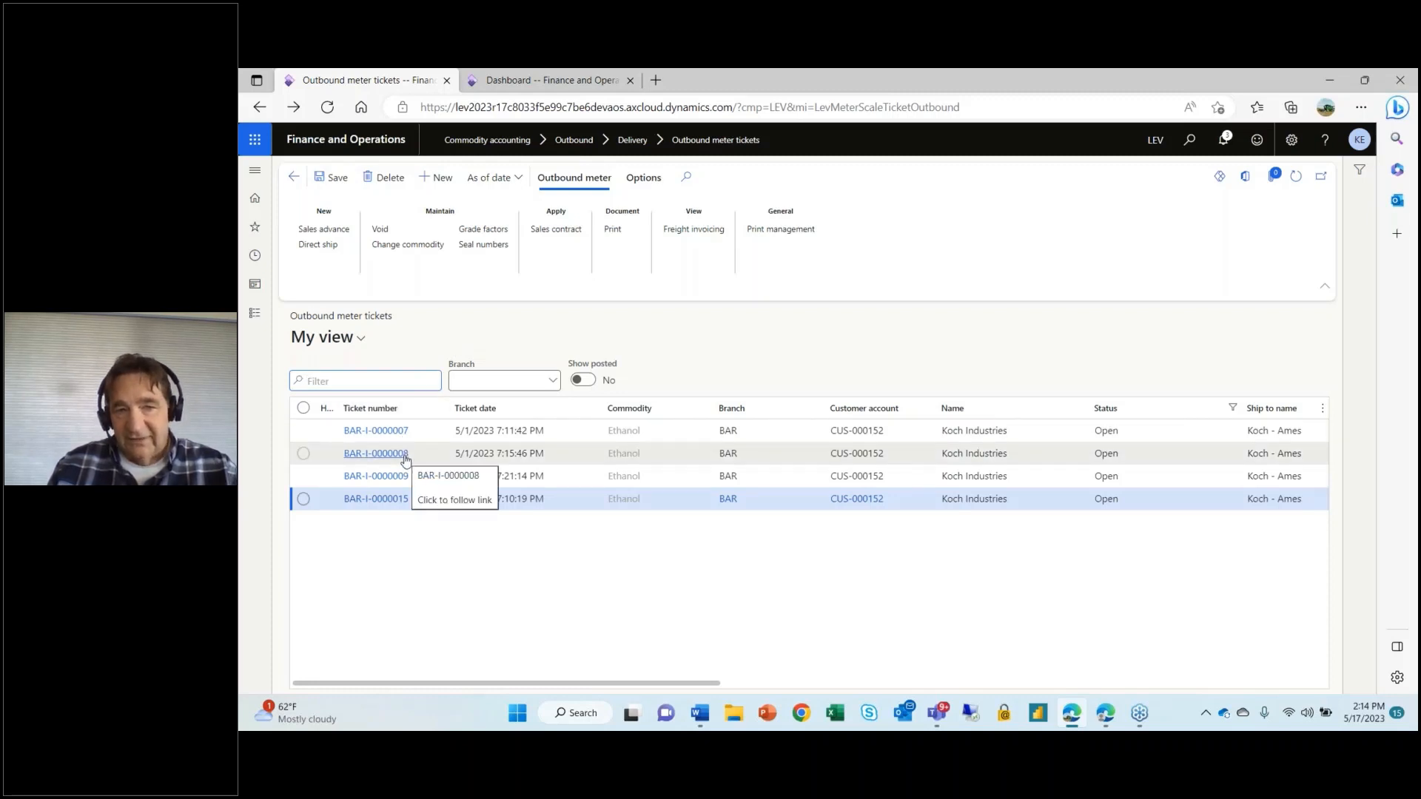
# Step: Open the Koch Industries outbound meter ticket dated 5/1/2023 7:21:14 PM and examine its meter details, quantity source choices and origin weights
pyautogui.click(381, 474)
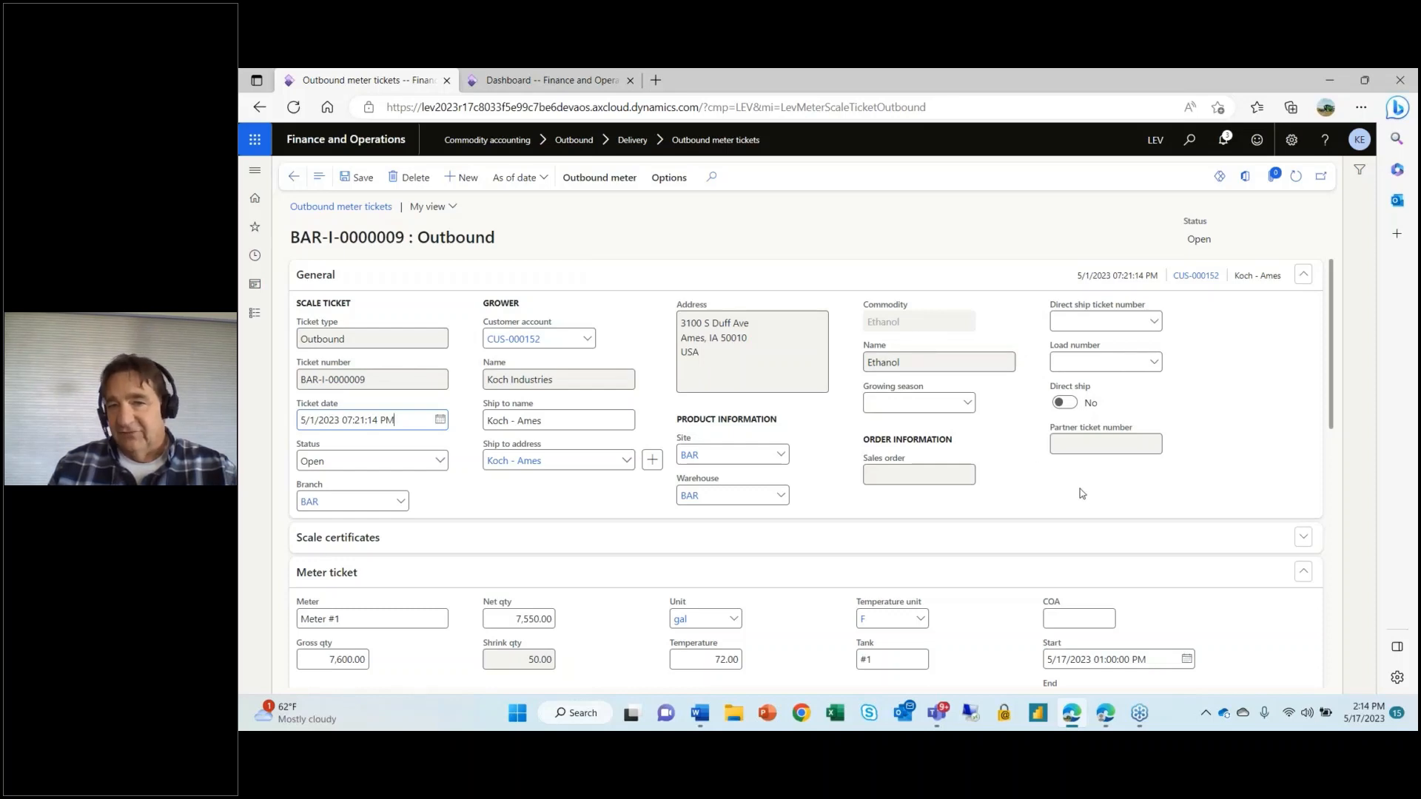
pyautogui.scroll(-1, 802, 460)
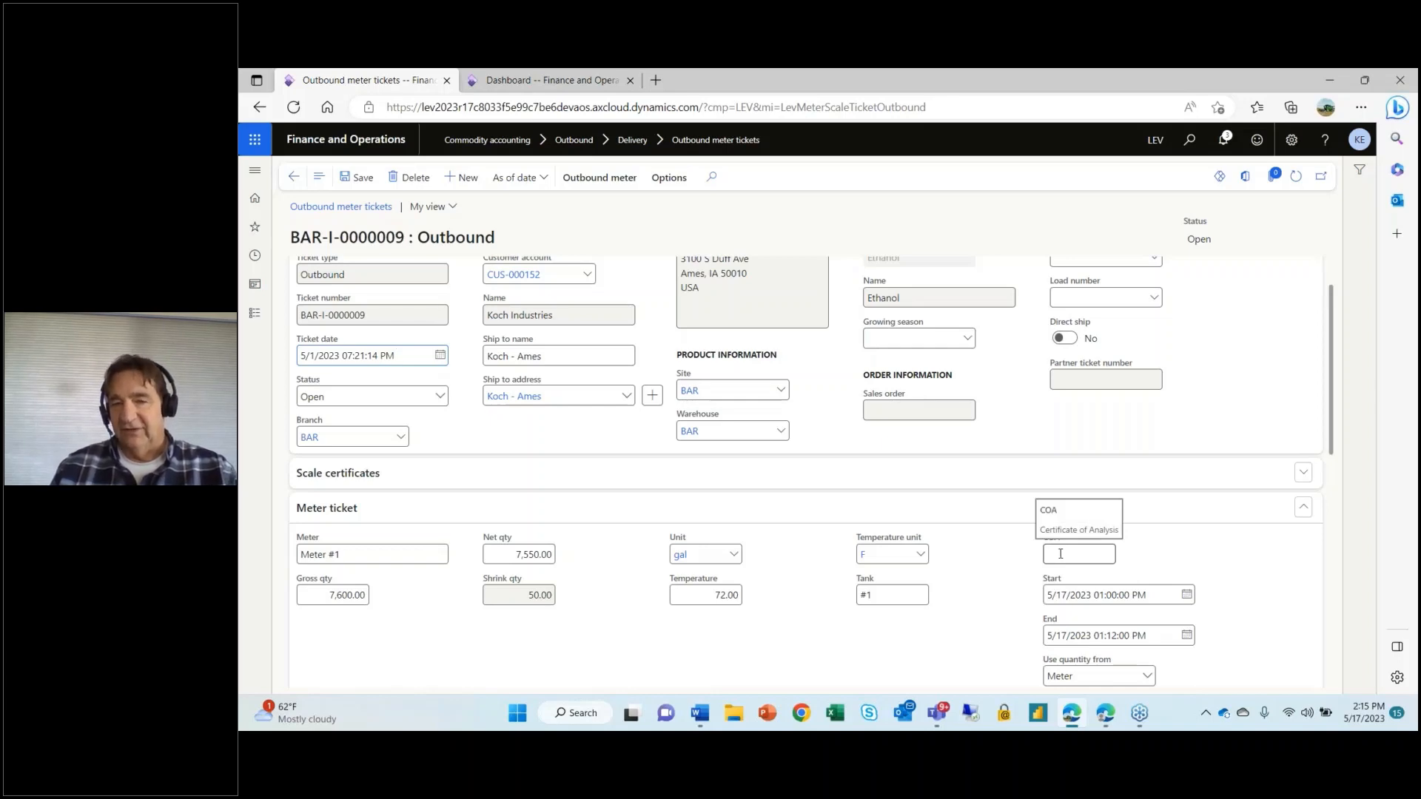
pyautogui.scroll(-1, 1110, 577)
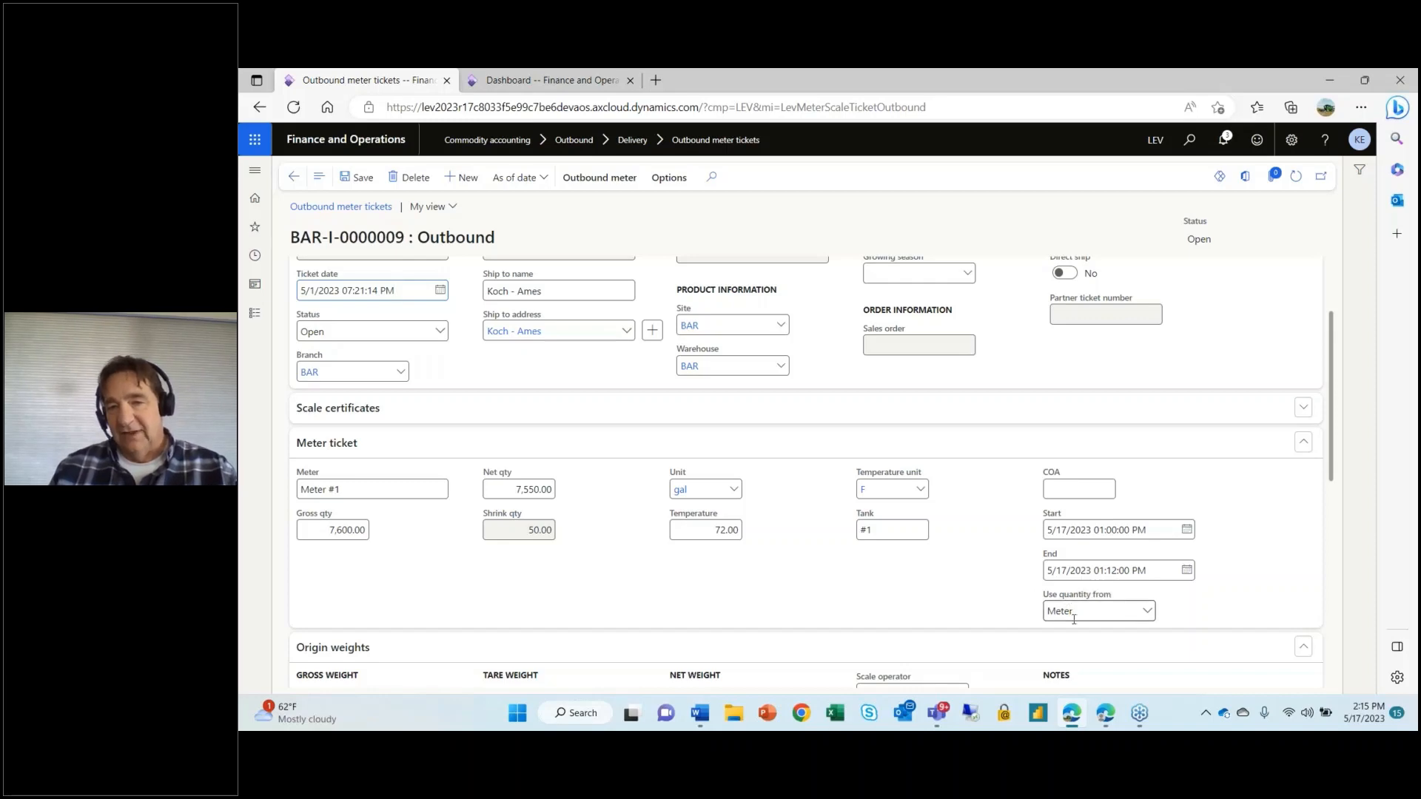
pyautogui.click(1148, 612)
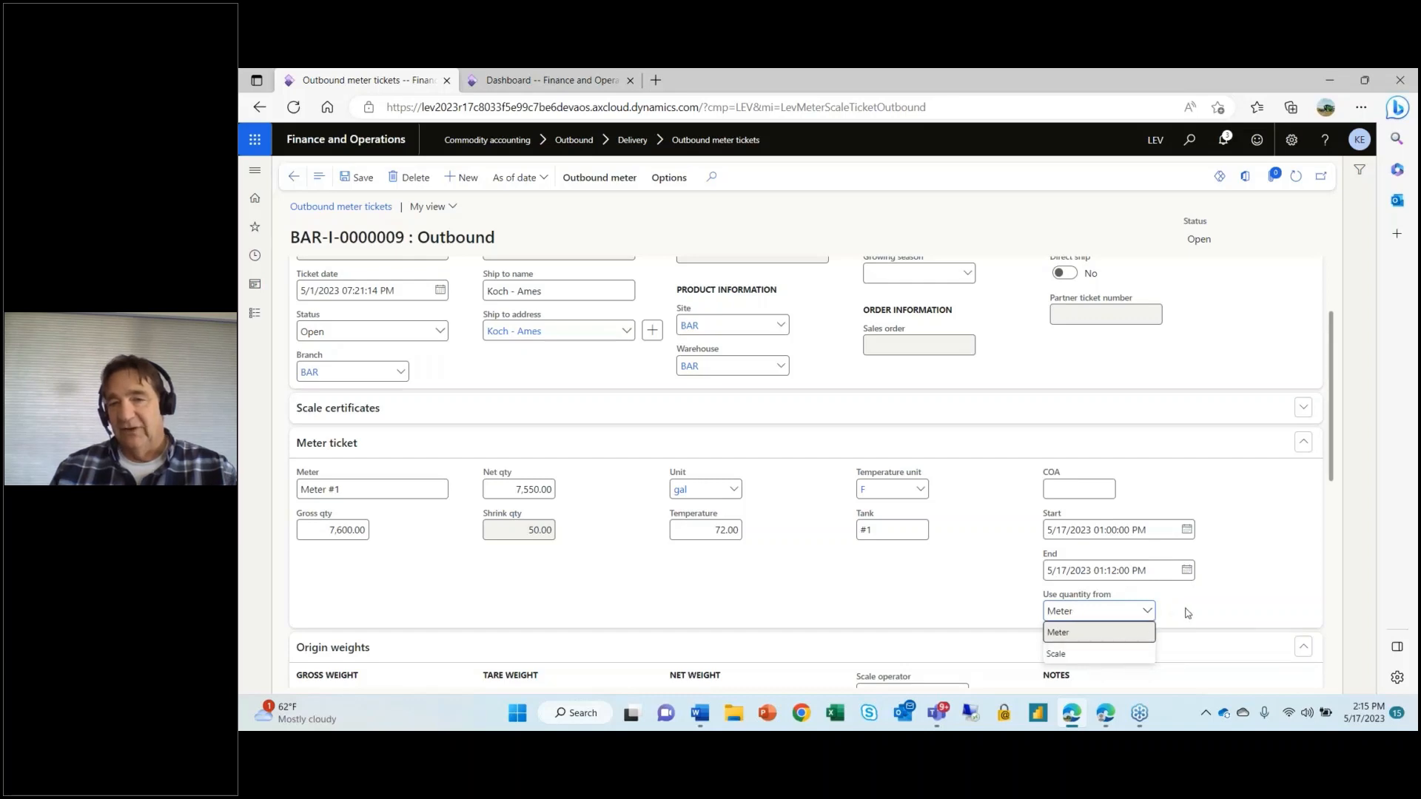
pyautogui.click(1188, 613)
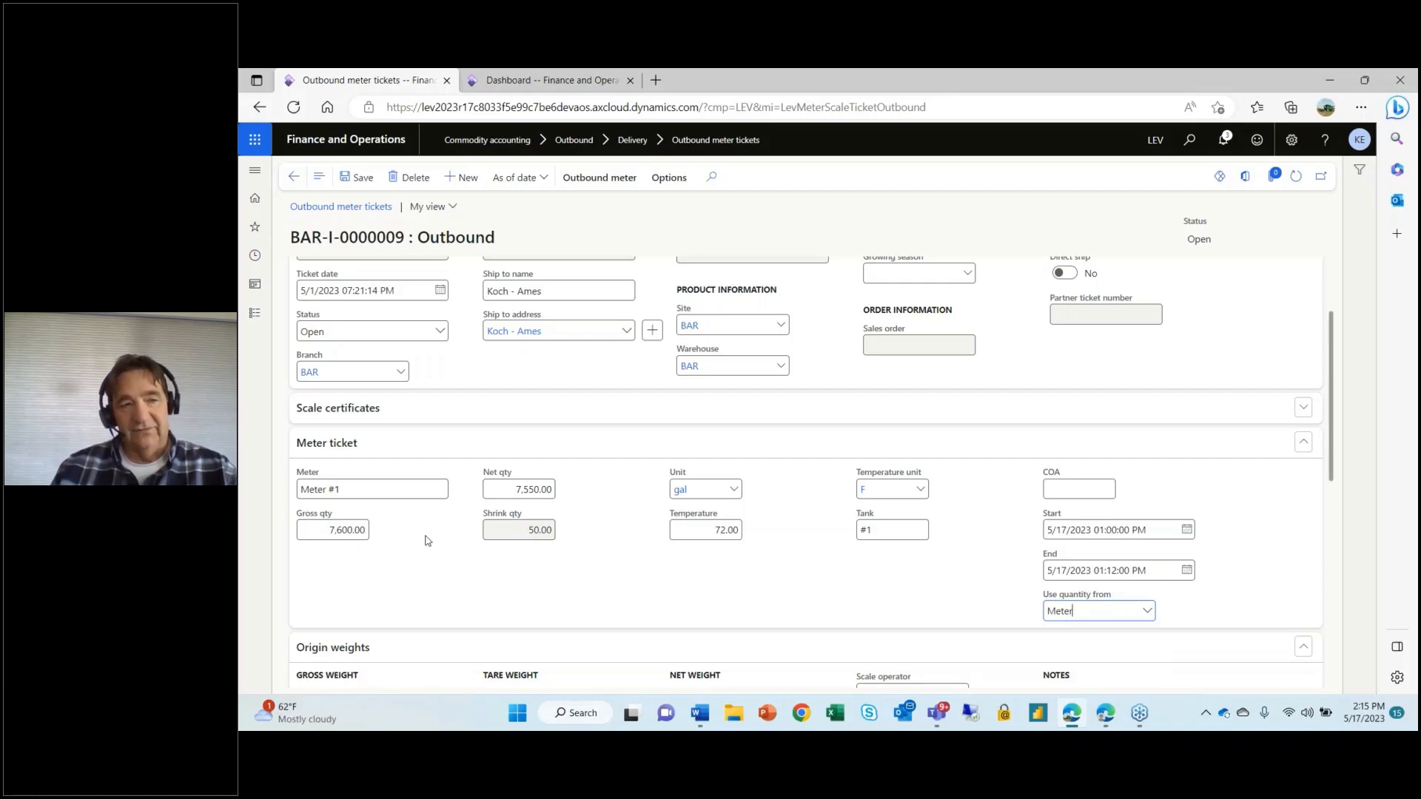
pyautogui.scroll(-3, 576, 494)
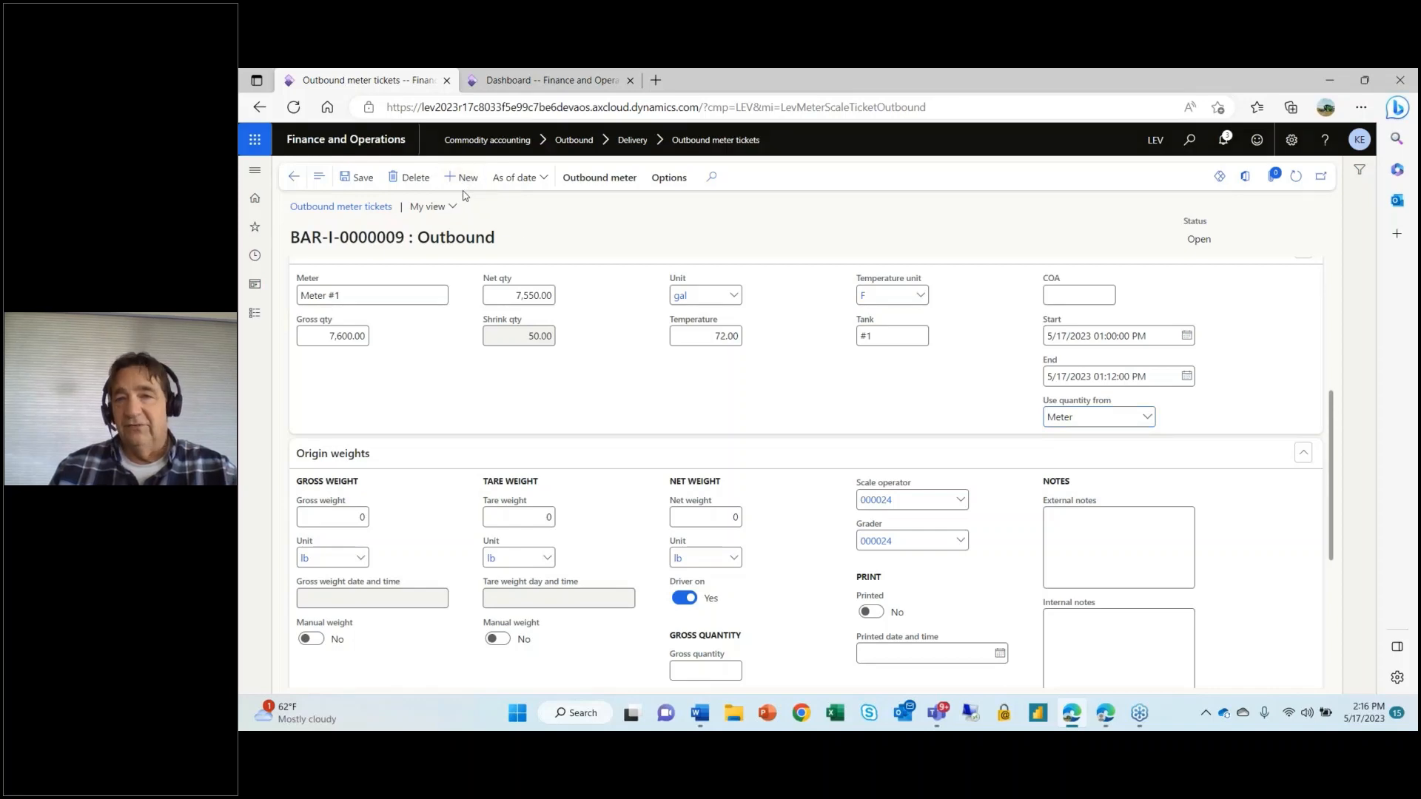
# Step: Start a new outbound scale ticket for the commodity Ethanol at branch BAR, keeping the default warehouse and ticket number
pyautogui.click(464, 178)
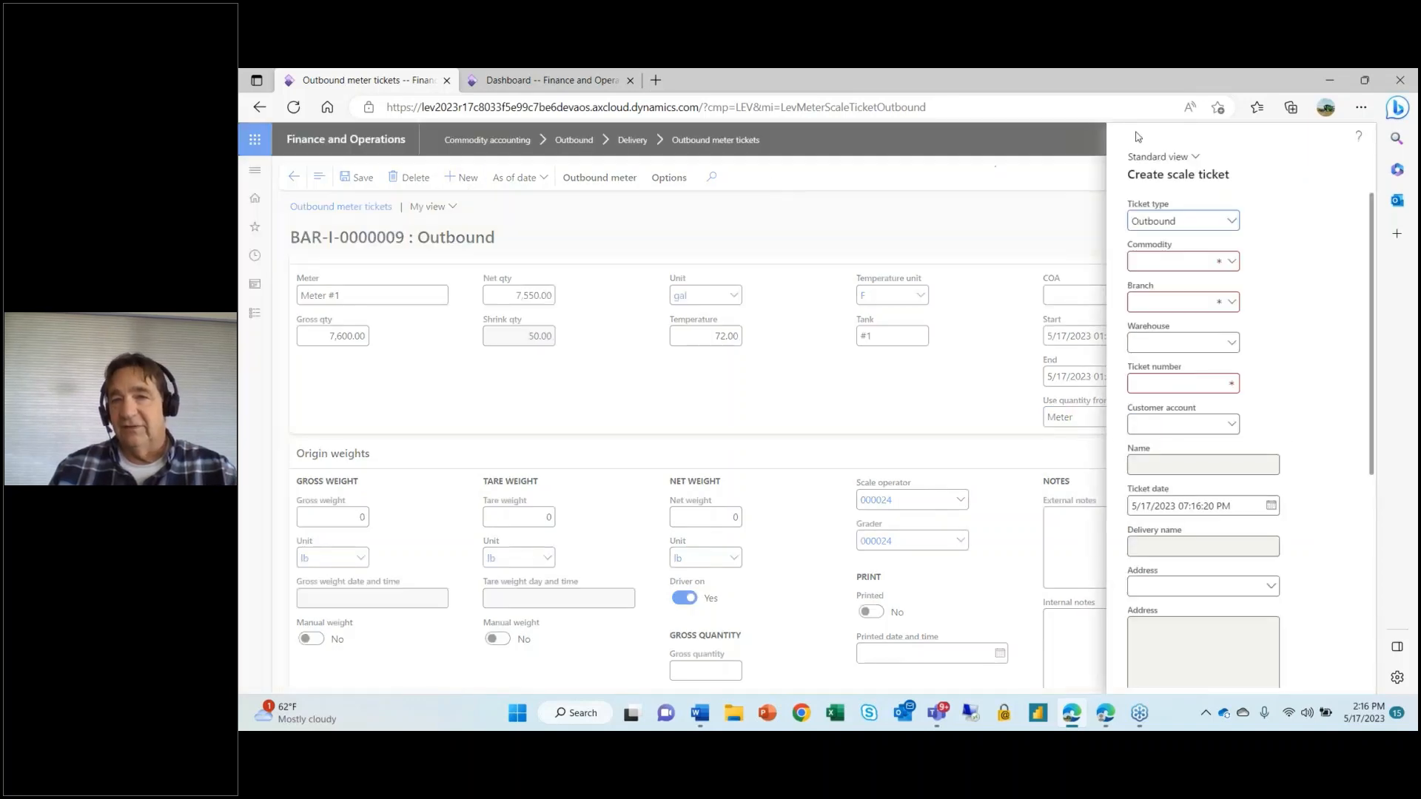
pyautogui.click(1176, 265)
pyautogui.write('ethanol')
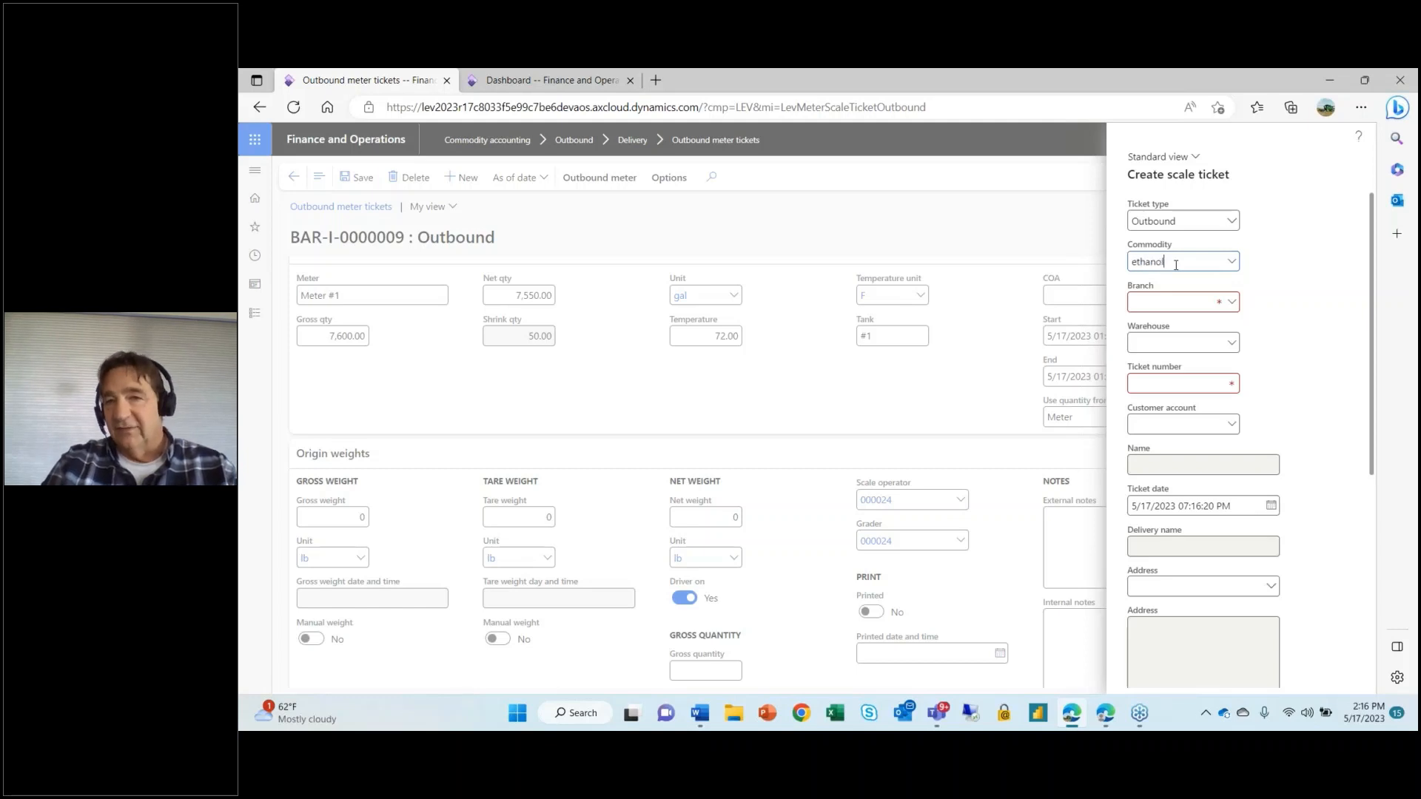
pyautogui.press('Tab')
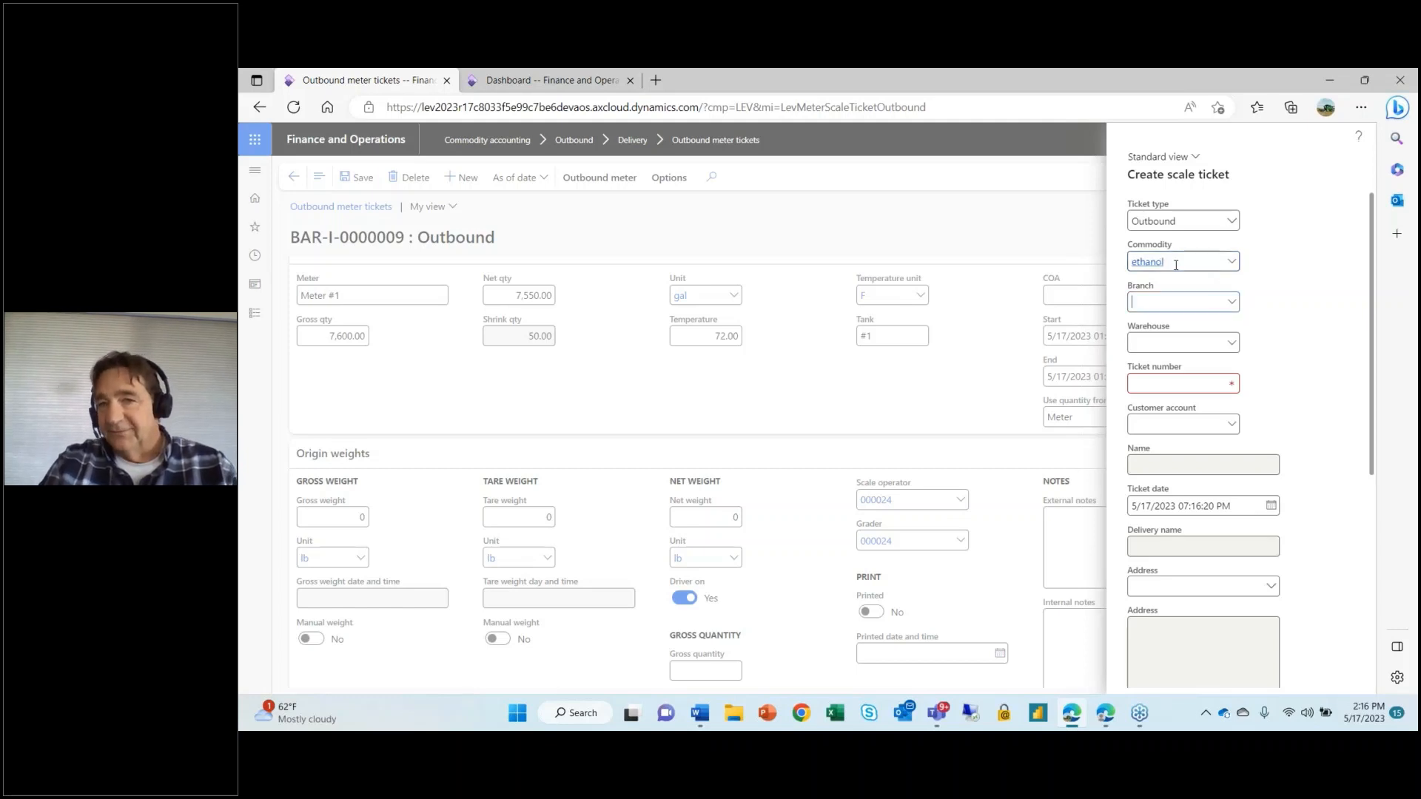
pyautogui.write('BAR')
pyautogui.press('Tab')
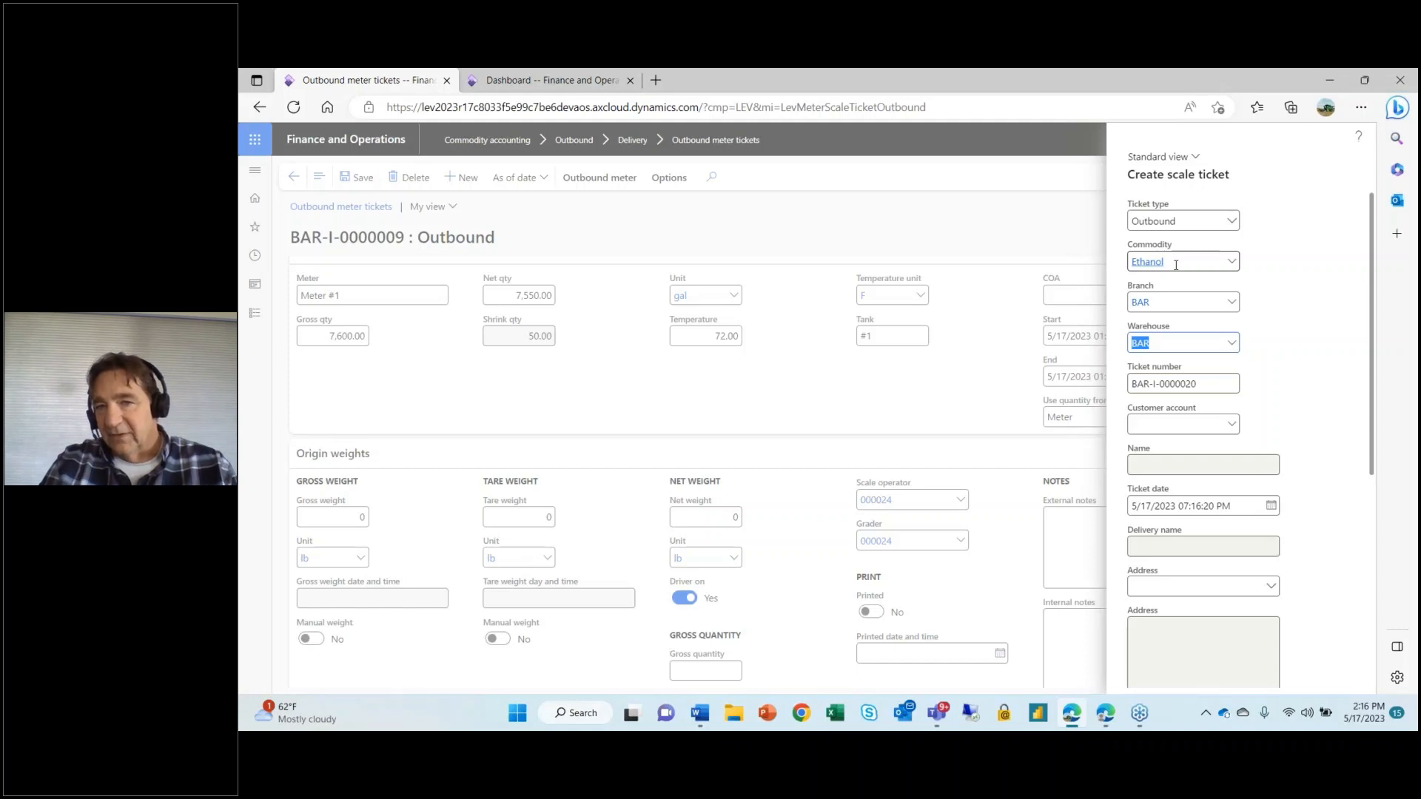
pyautogui.press('Tab')
pyautogui.press('Tab')
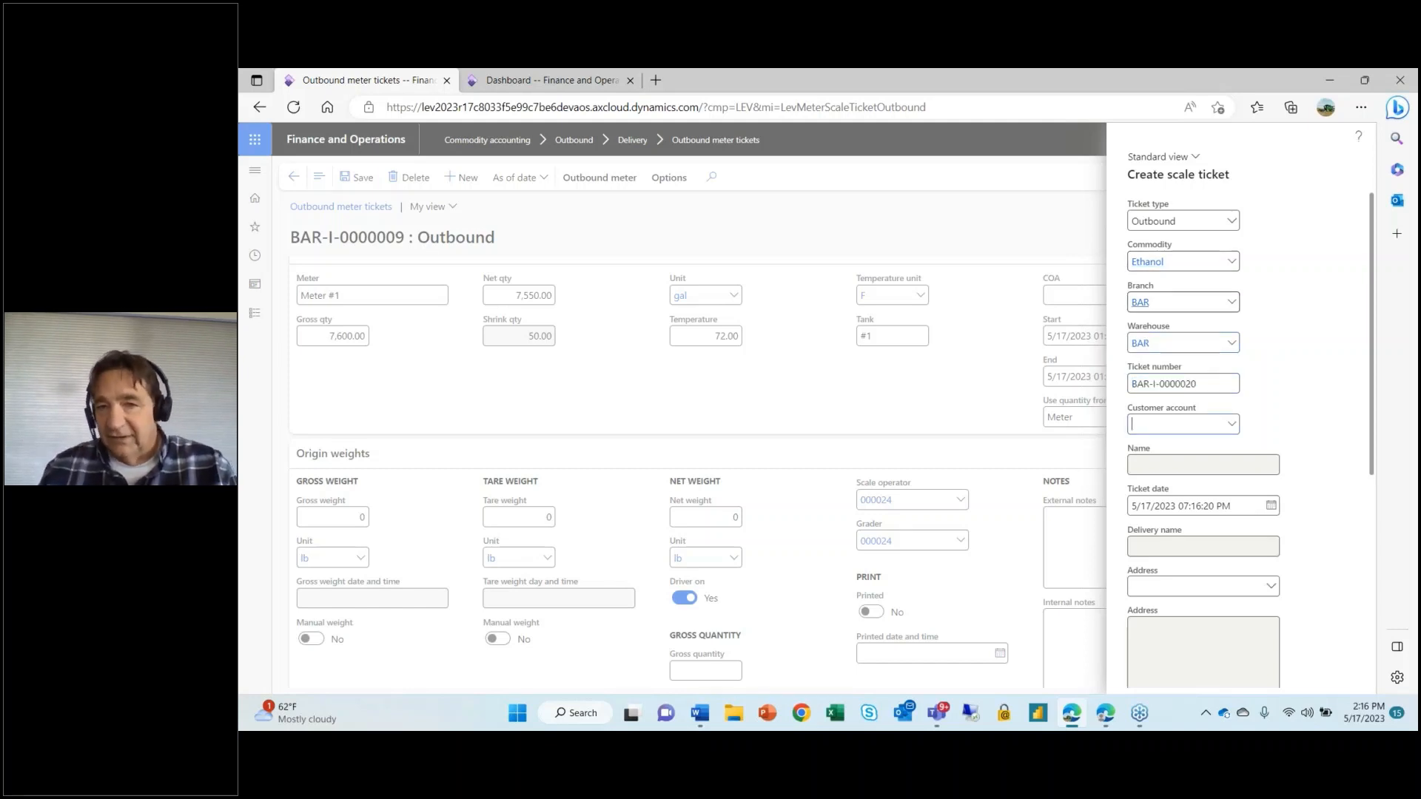
# Step: Choose ADM in Decatur, IL as the customer account for the new ticket
pyautogui.click(1232, 425)
pyautogui.scroll(-4, 623, 478)
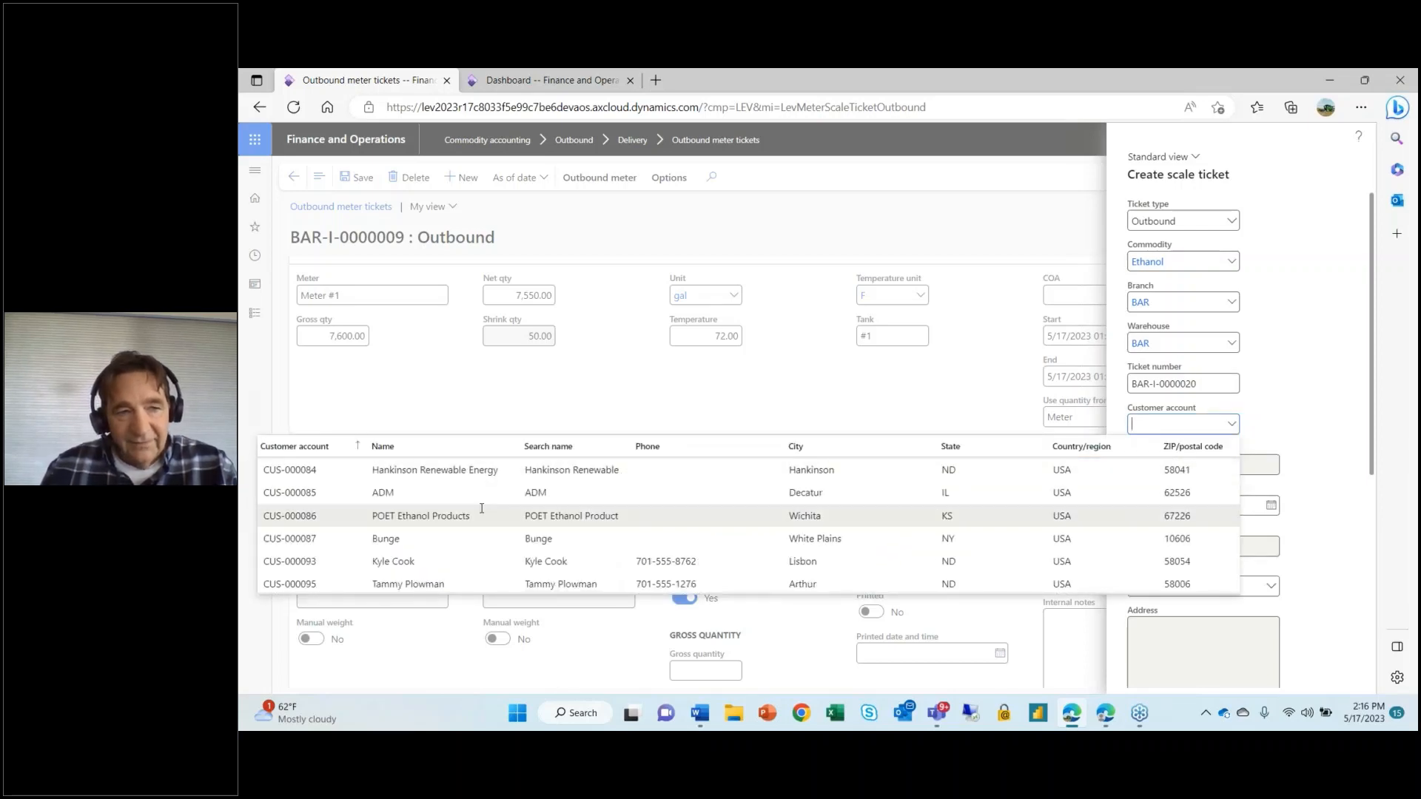
pyautogui.click(478, 493)
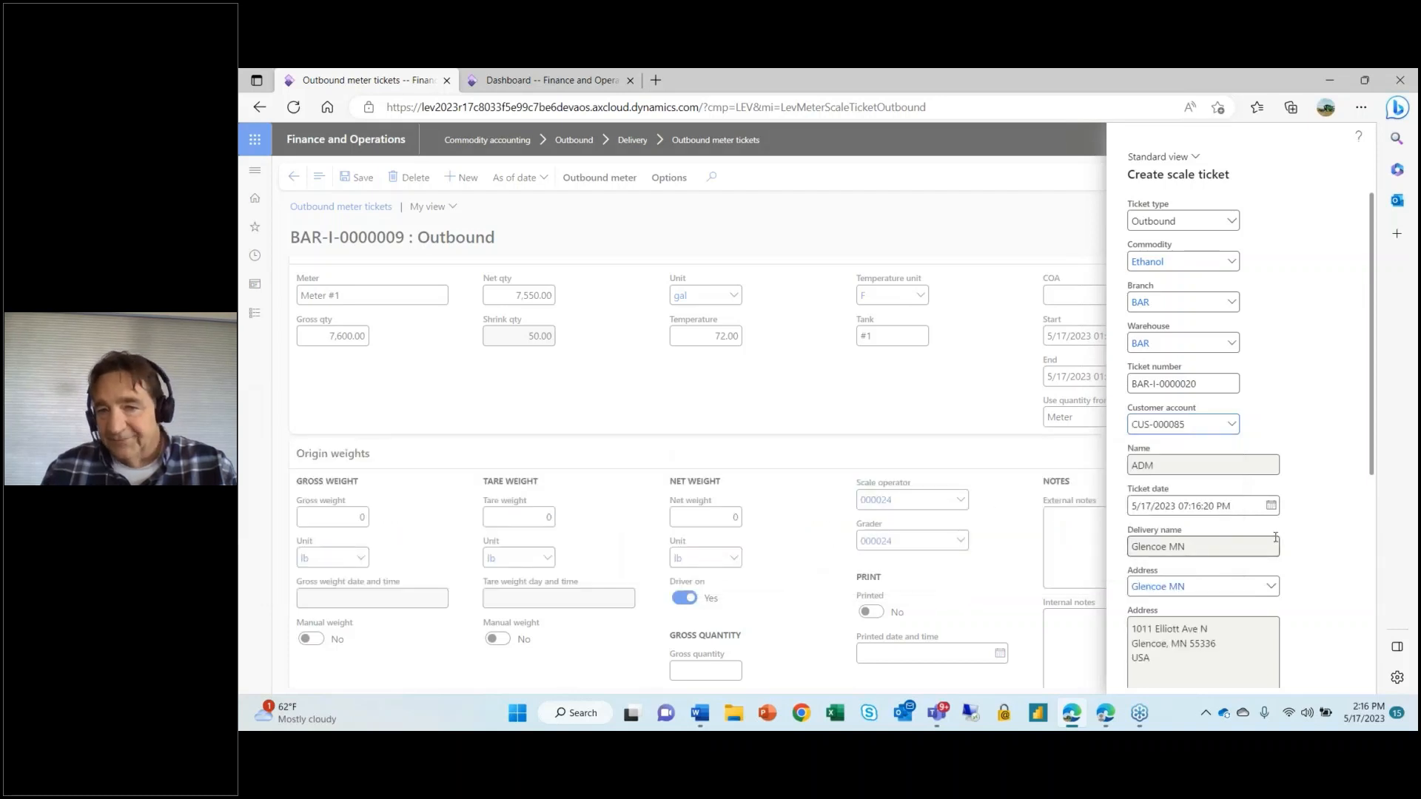
# Step: Enter Meter #1 as the ticket's meter, with a gross quantity of 7,600 and a net quantity of 7,580
pyautogui.scroll(-3, 1203, 444)
pyautogui.scroll(-1, 1185, 444)
pyautogui.click(1171, 432)
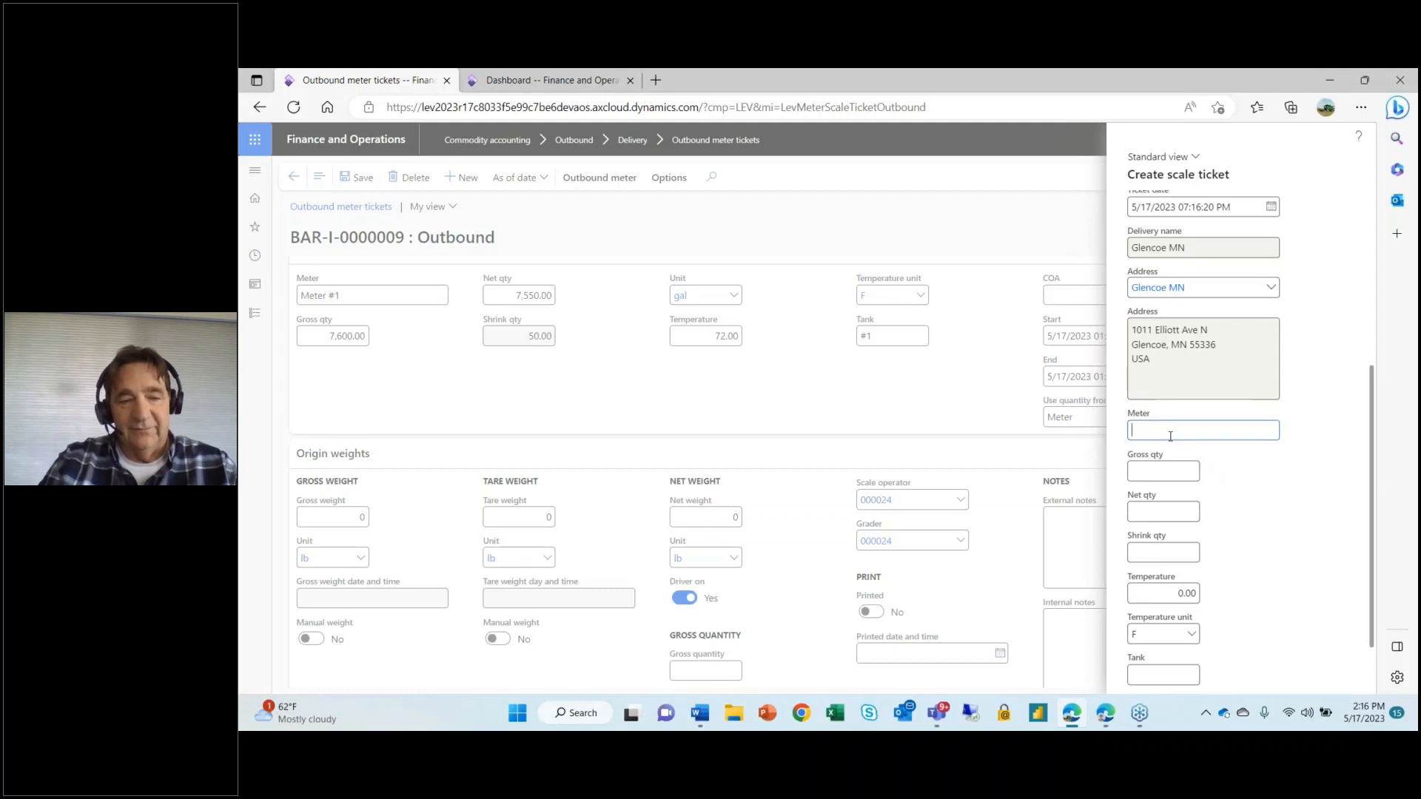
pyautogui.write('Met')
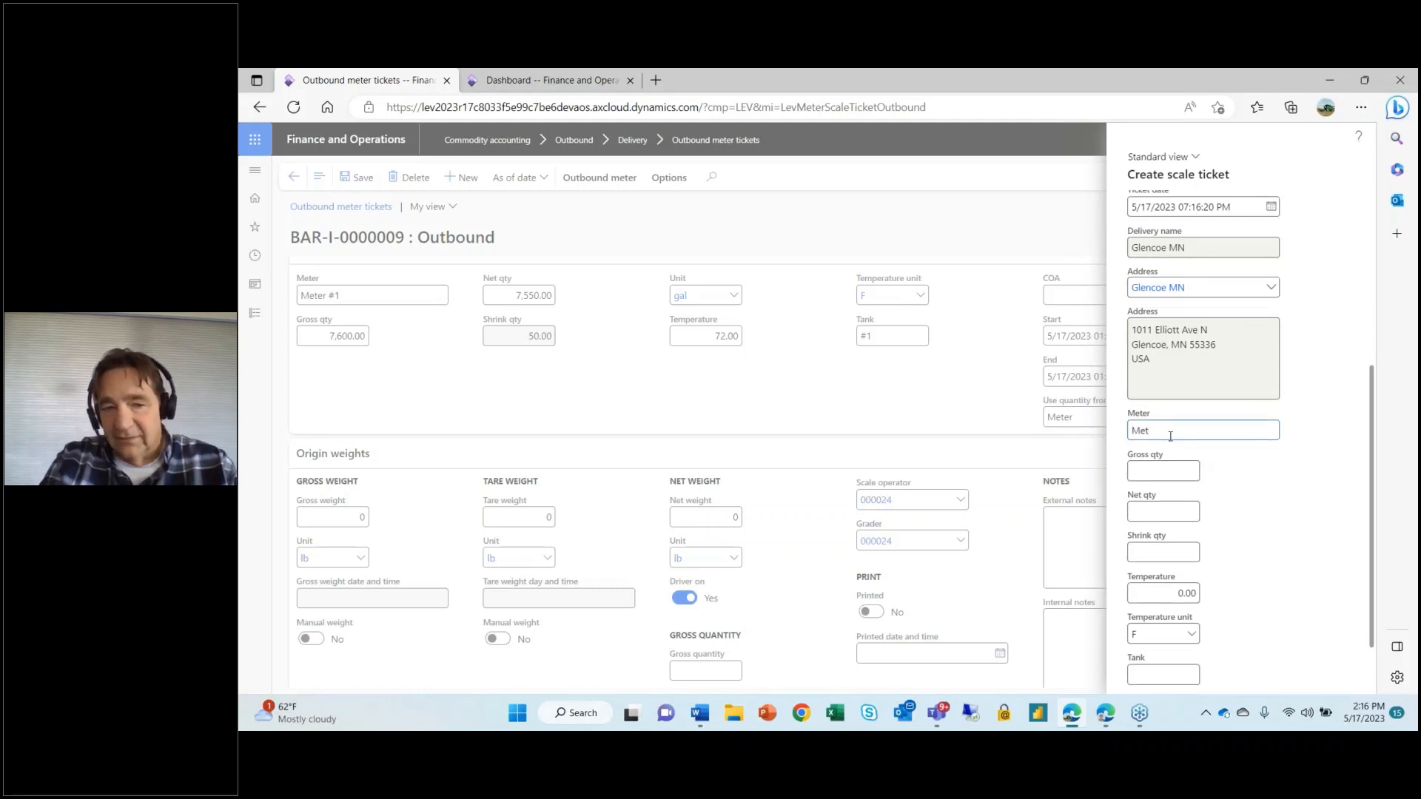
pyautogui.write('er ')
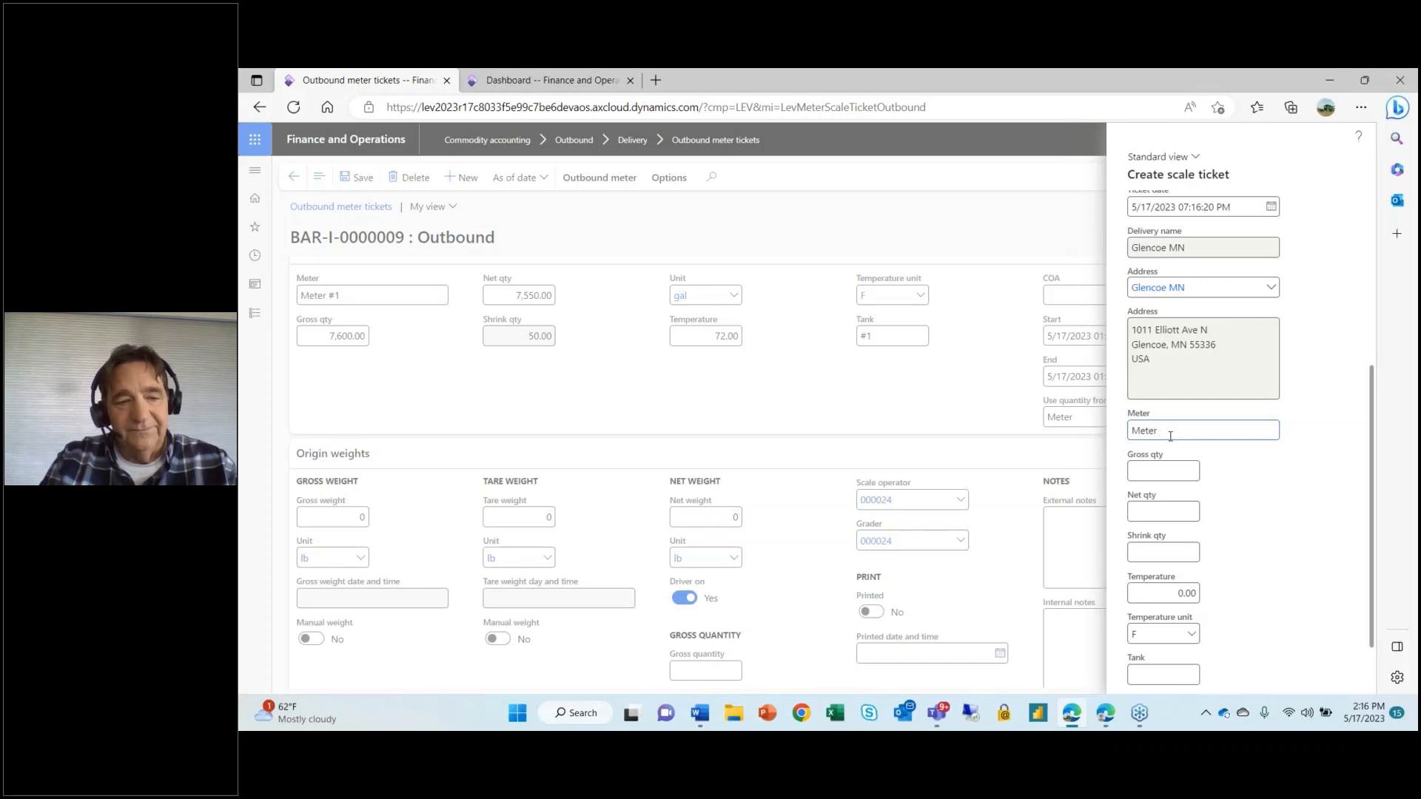
pyautogui.write('#1')
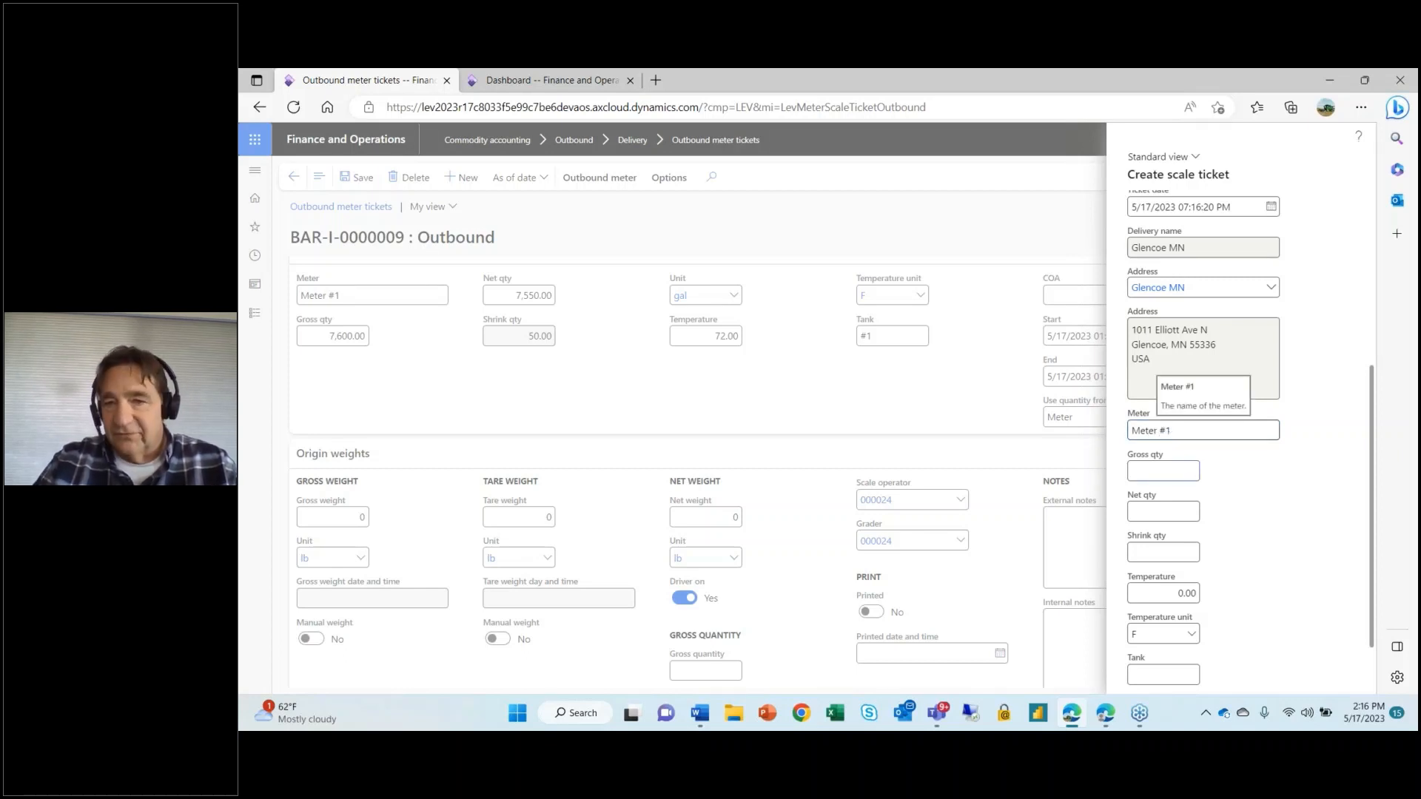
pyautogui.write('7600')
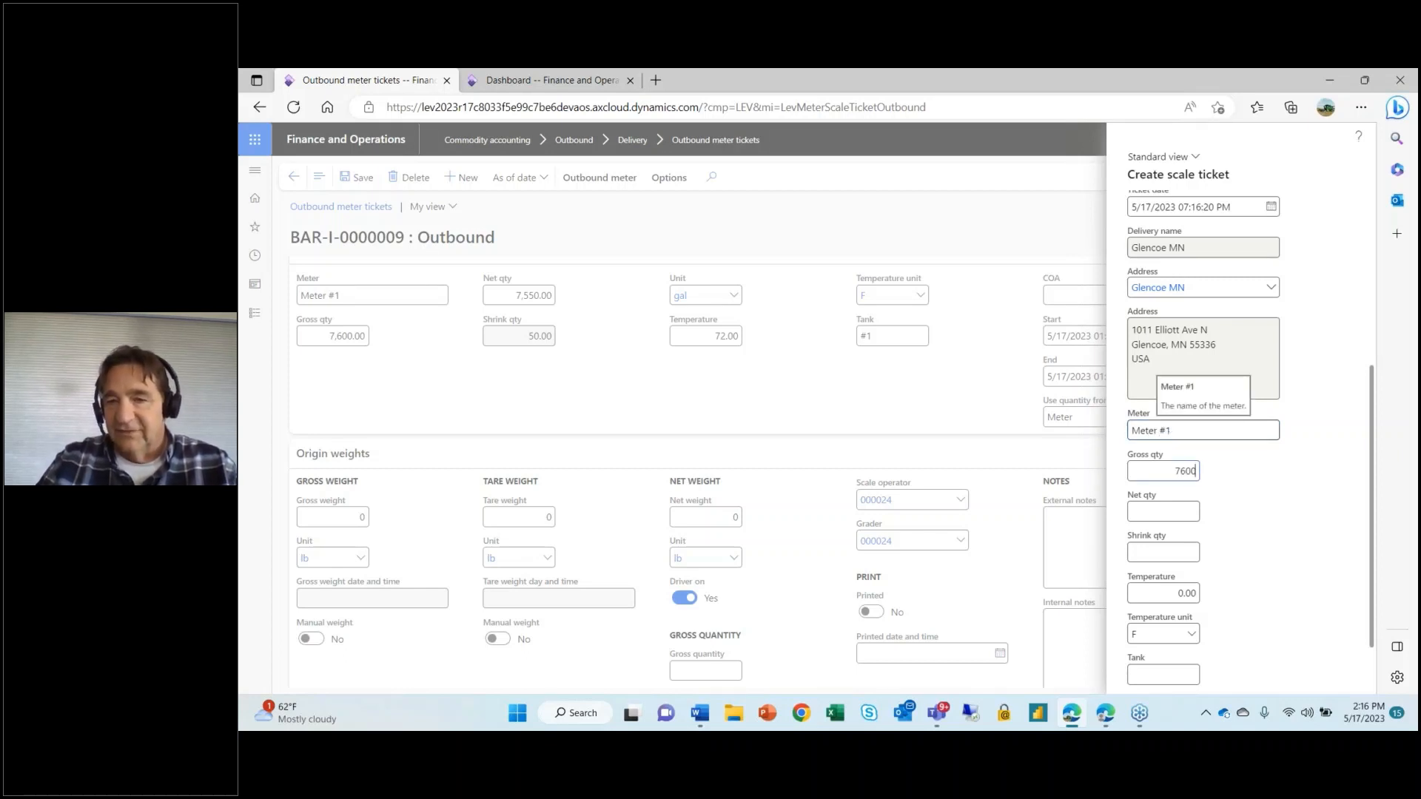
pyautogui.press('Tab')
pyautogui.write('7')
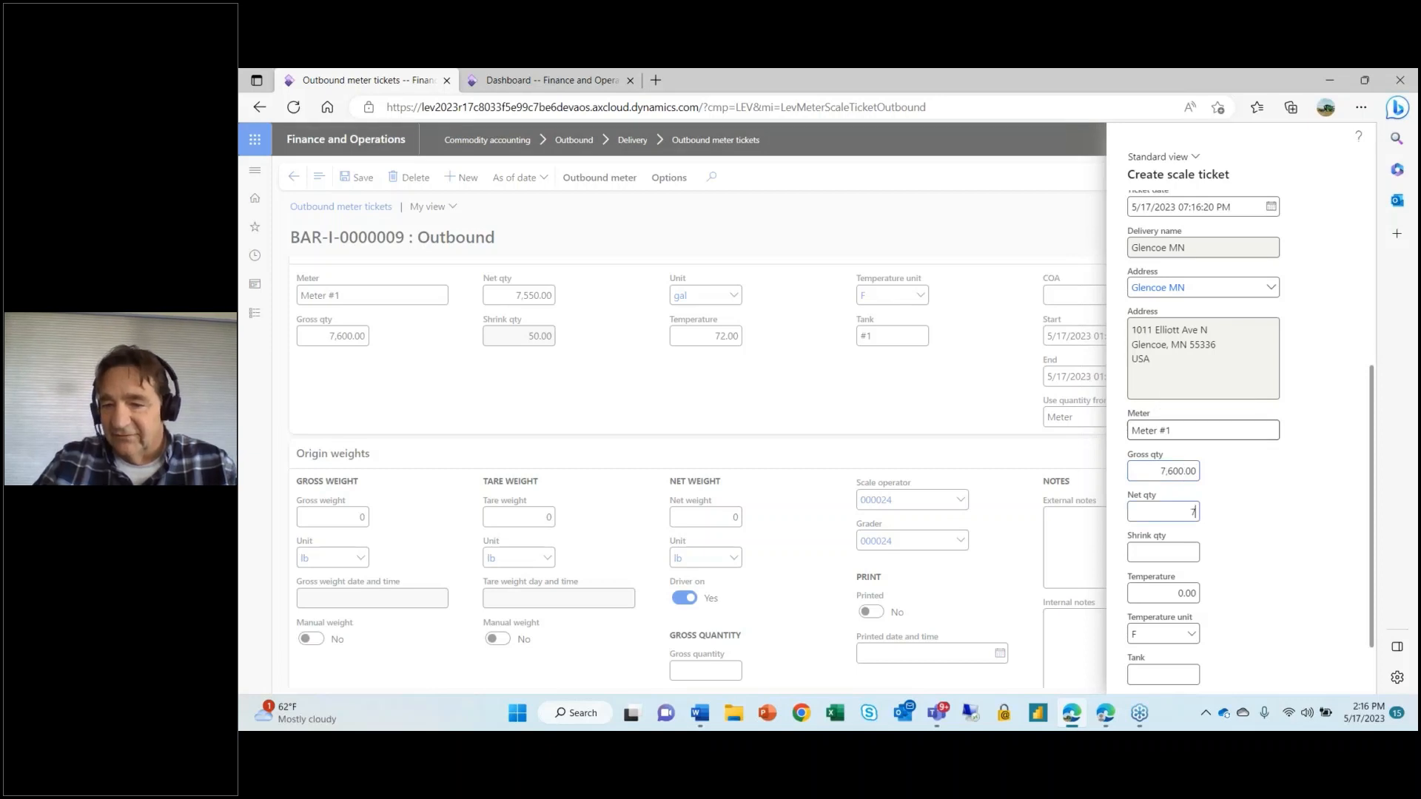
pyautogui.write(',580')
pyautogui.press('Tab')
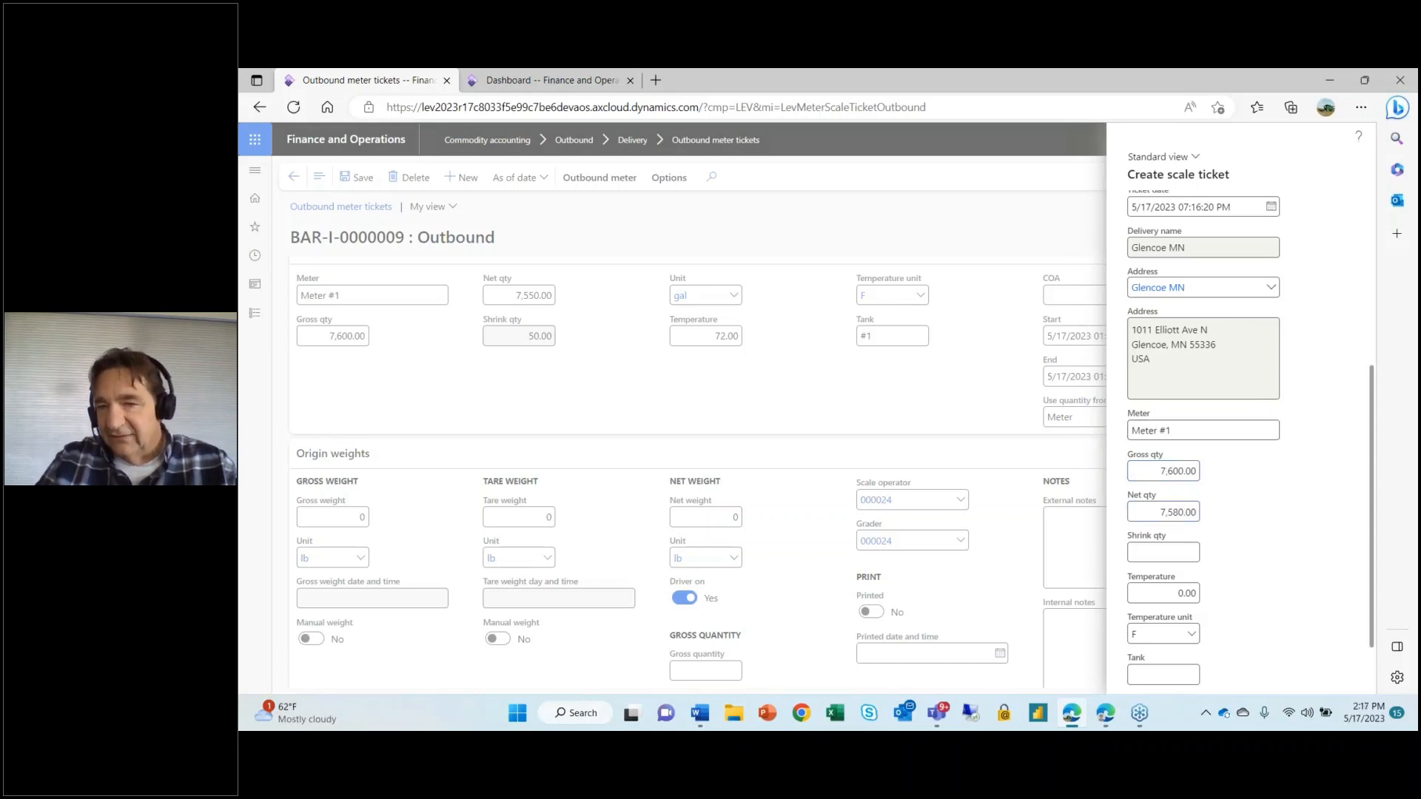
# Step: Set the ticket's temperature to 75 with unit F and create the outbound scale ticket
pyautogui.click(1177, 592)
pyautogui.moveTo(1177, 592); pyautogui.dragTo(1233, 597)
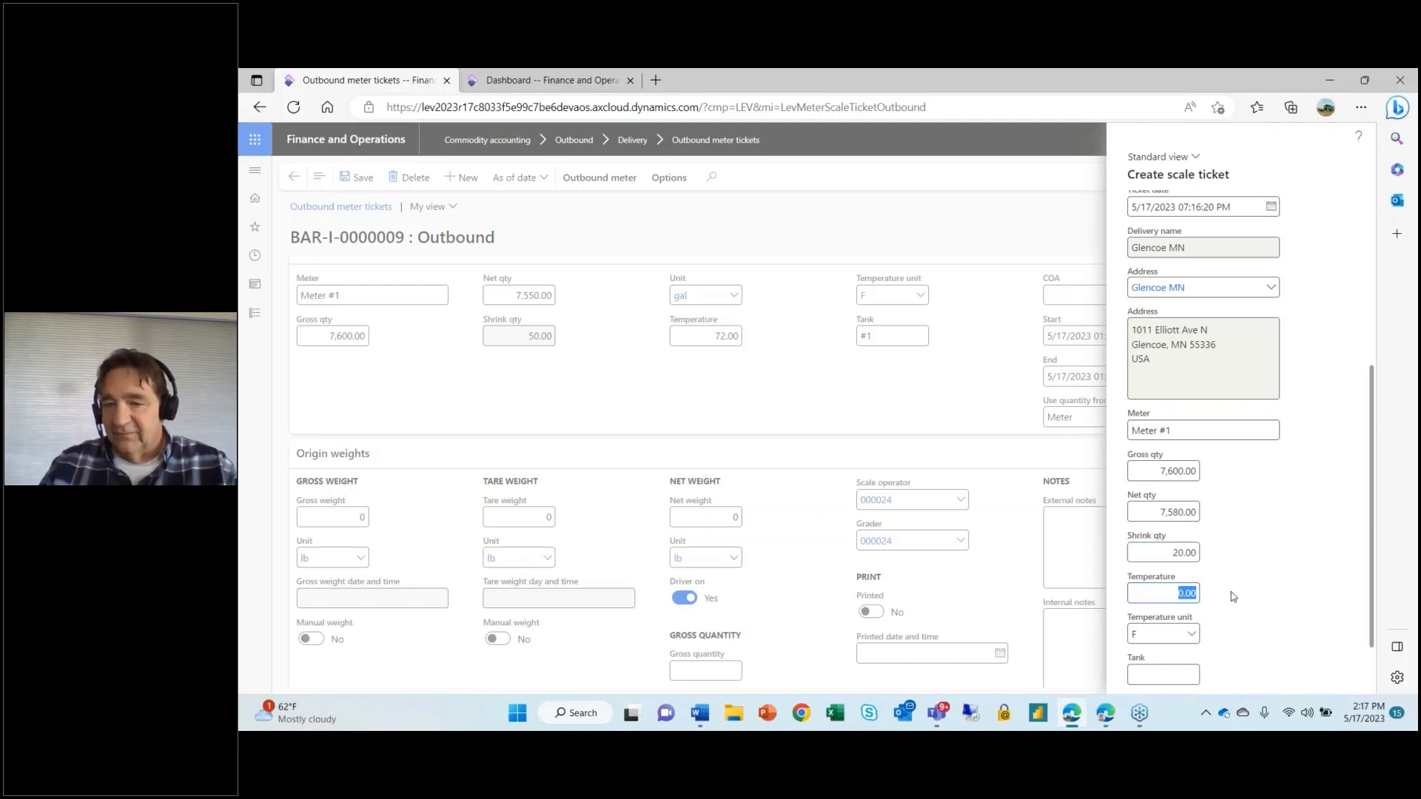
pyautogui.write('75')
pyautogui.press('Tab')
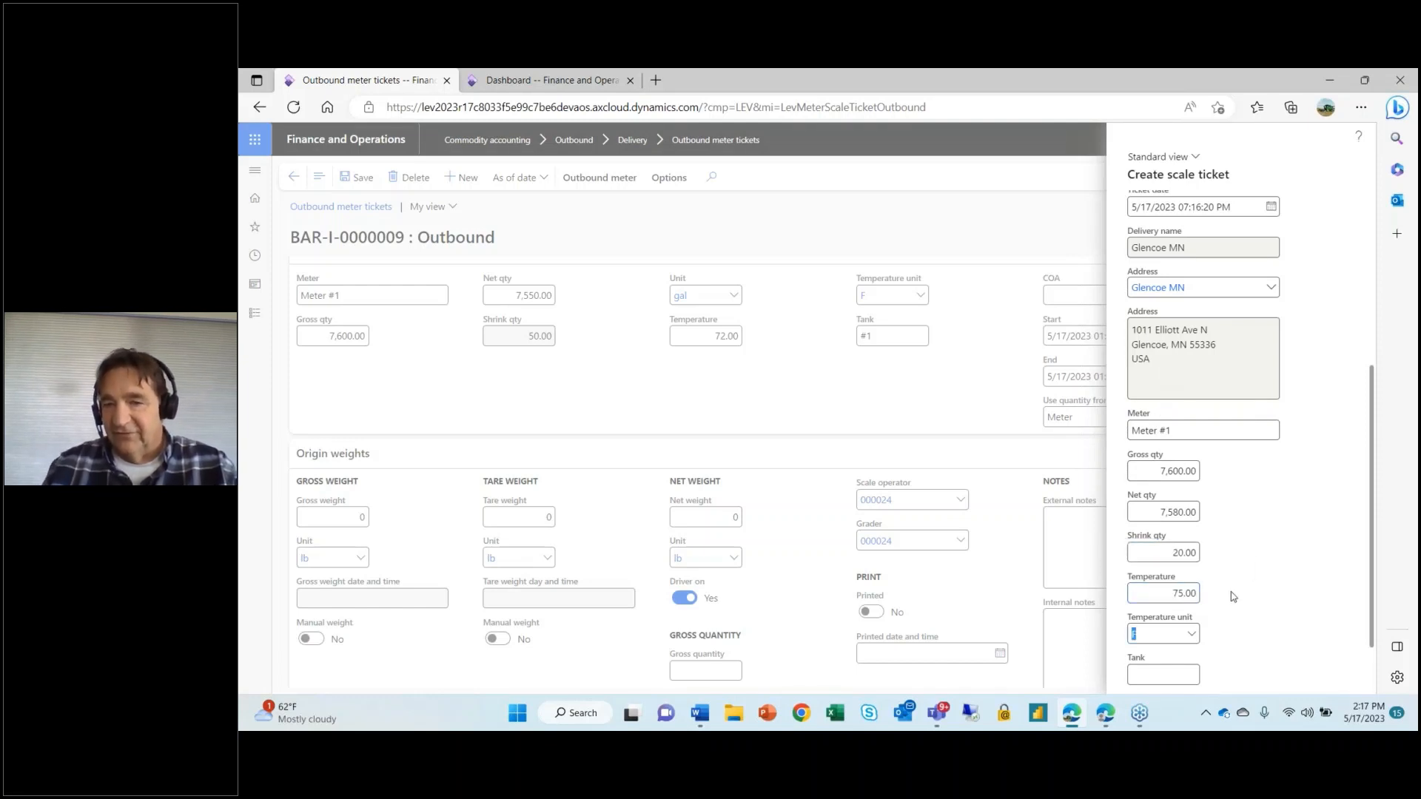
pyautogui.scroll(-1, 1234, 599)
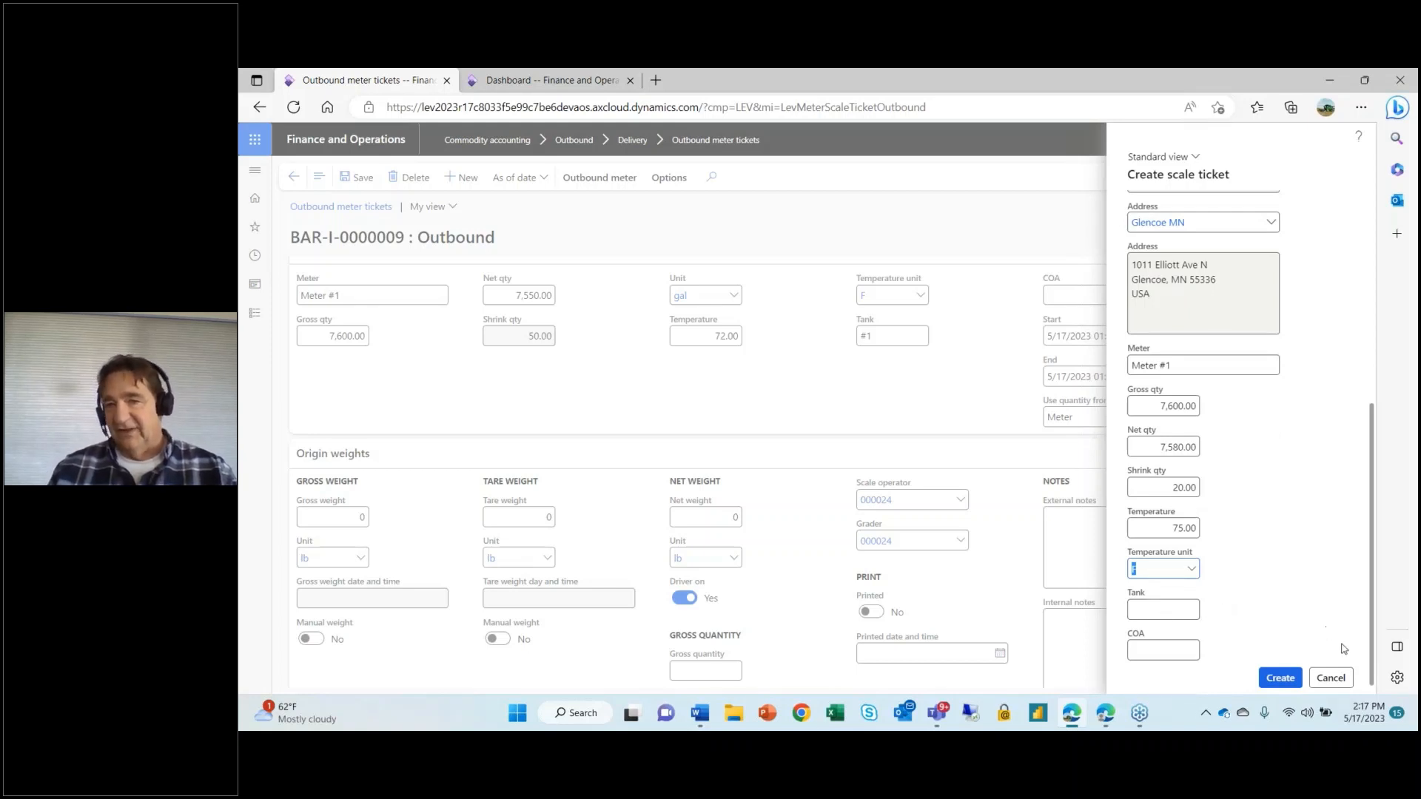
pyautogui.click(1279, 678)
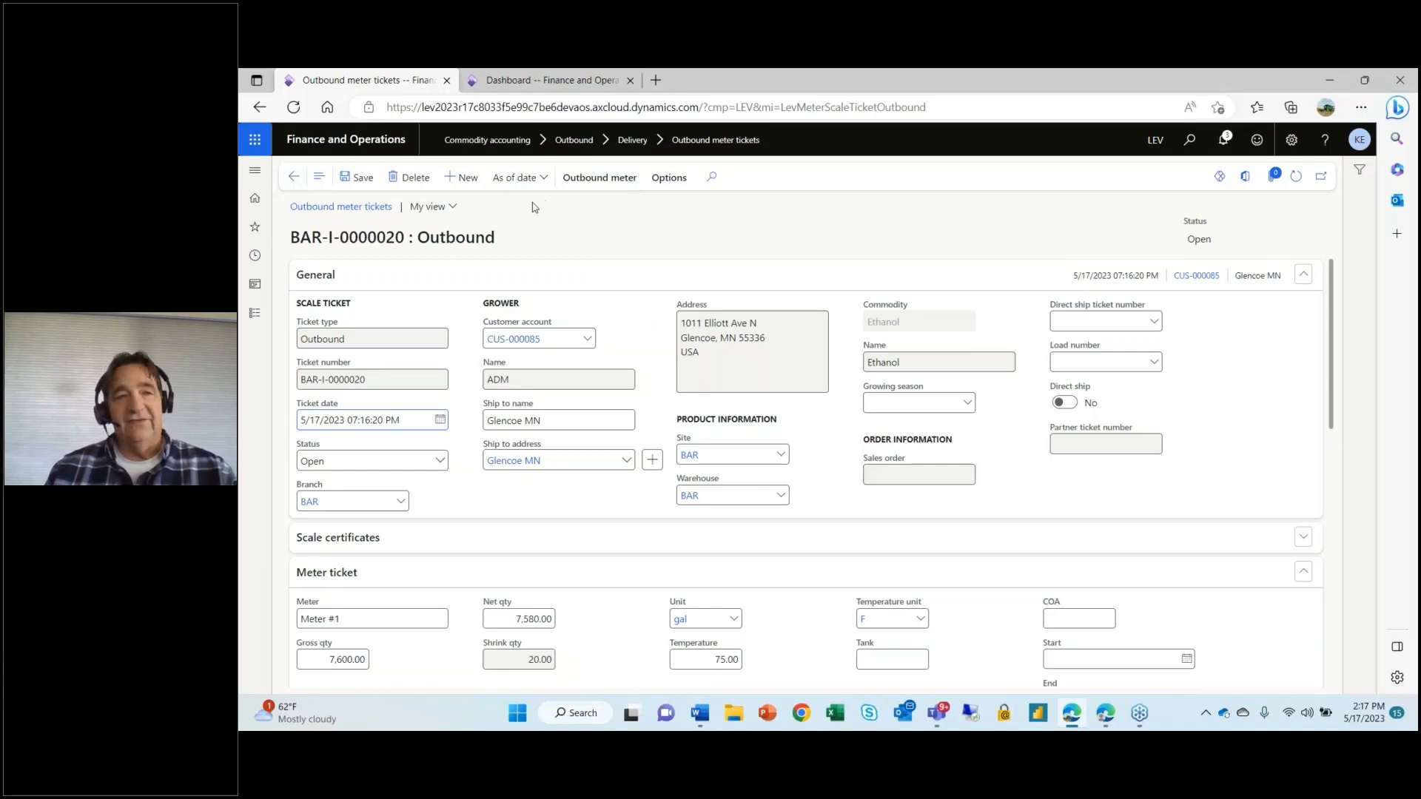
# Step: Try to apply a sales contract to the new ADM ethanol ticket by marking it in its ticket application, and return to the ticket
pyautogui.click(606, 181)
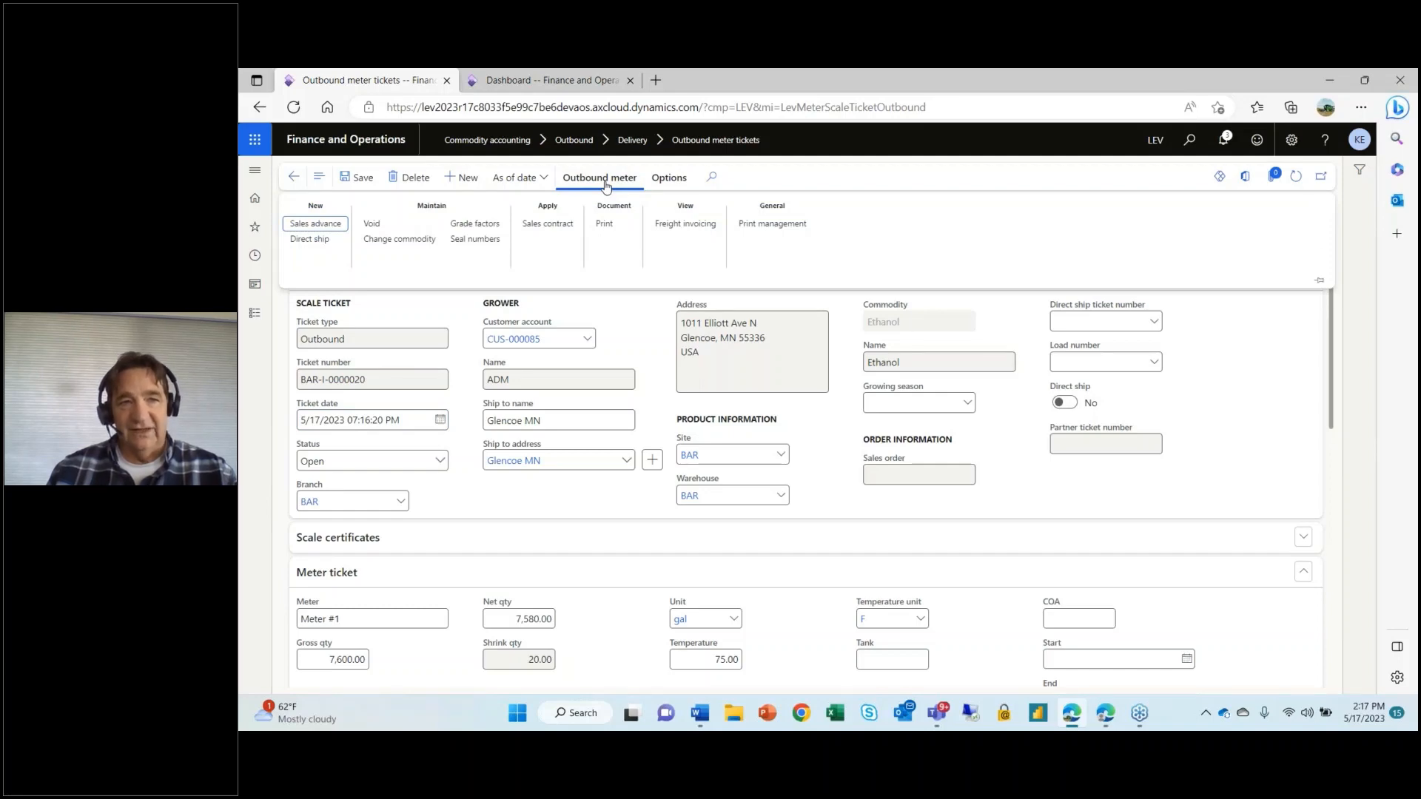
pyautogui.click(550, 226)
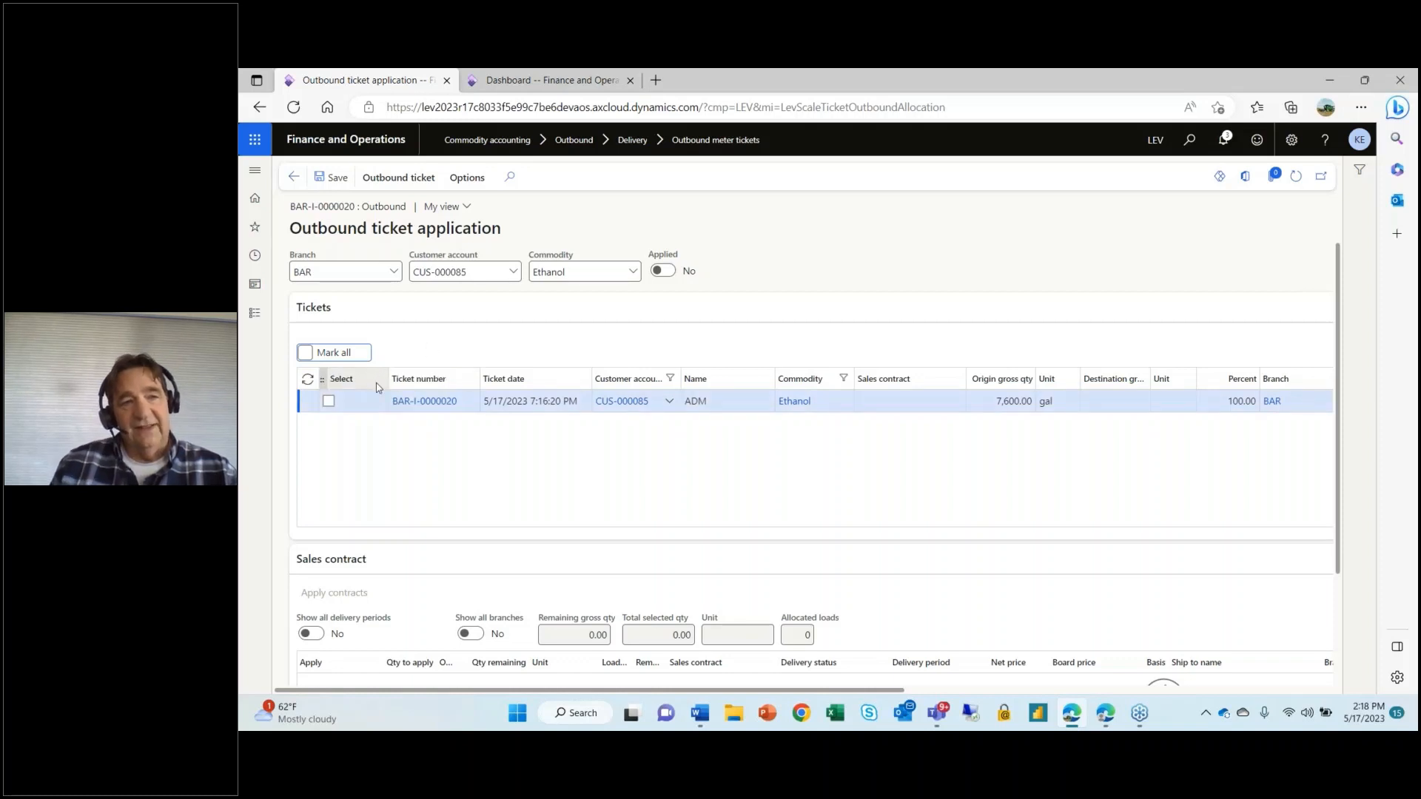
pyautogui.click(370, 408)
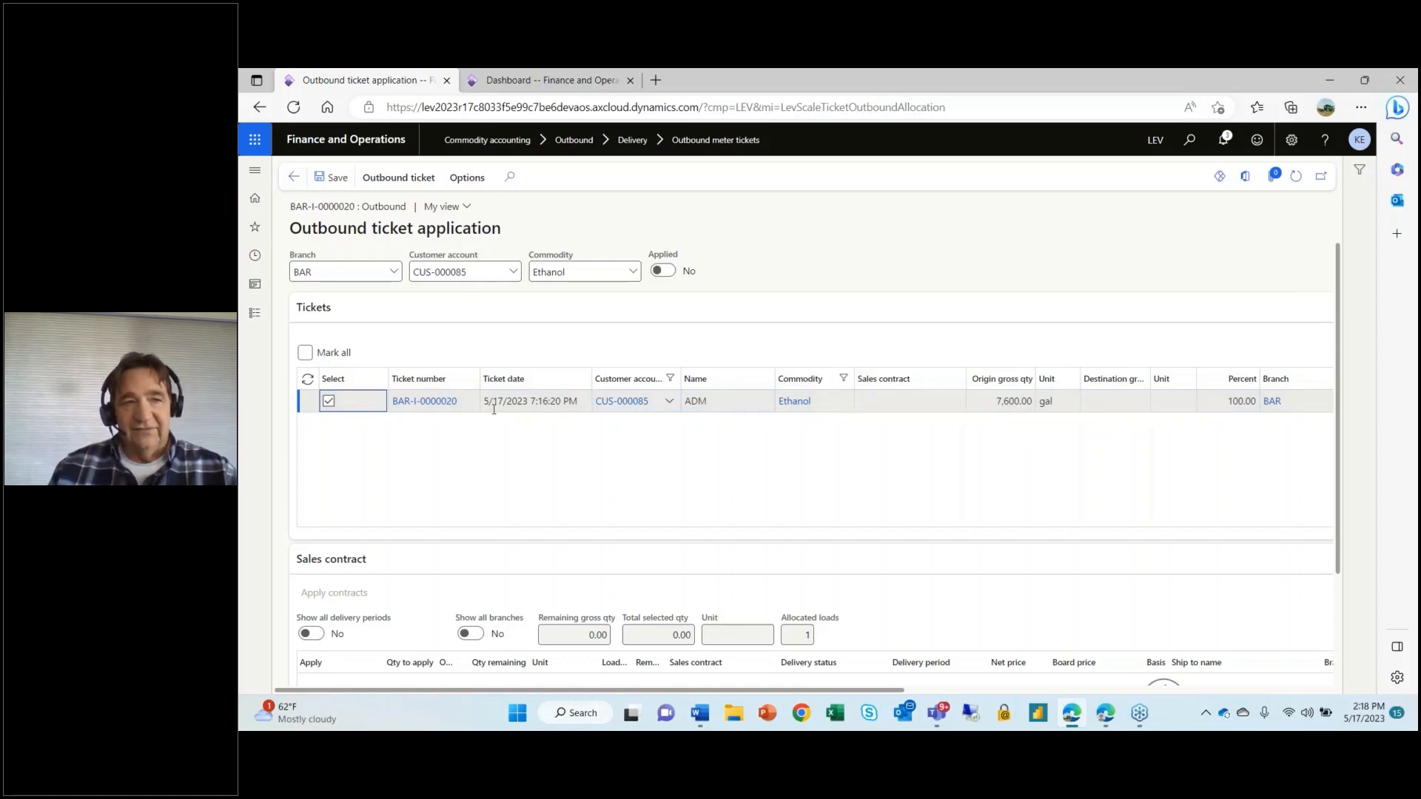
pyautogui.scroll(-2, 493, 409)
pyautogui.scroll(3, 448, 476)
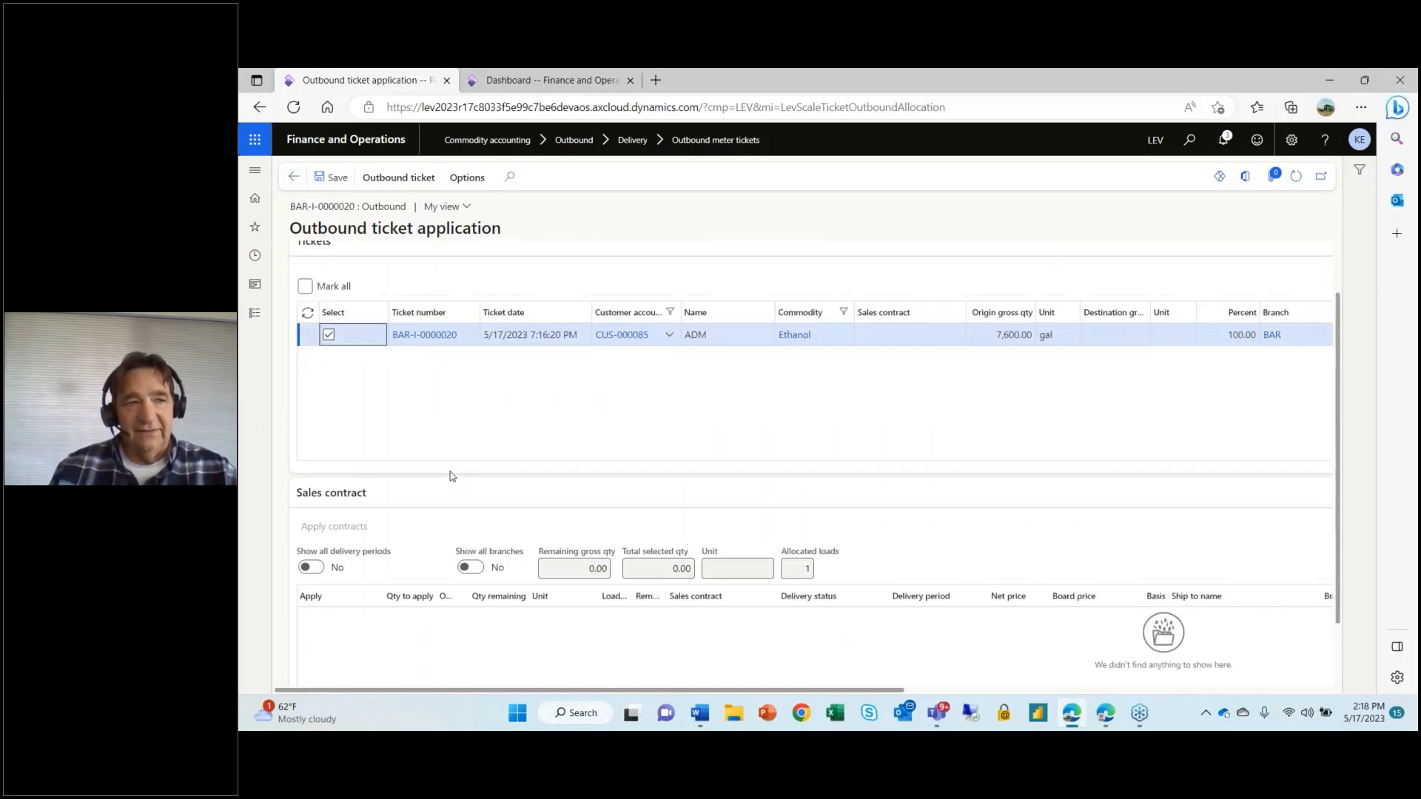
pyautogui.scroll(-1, 405, 568)
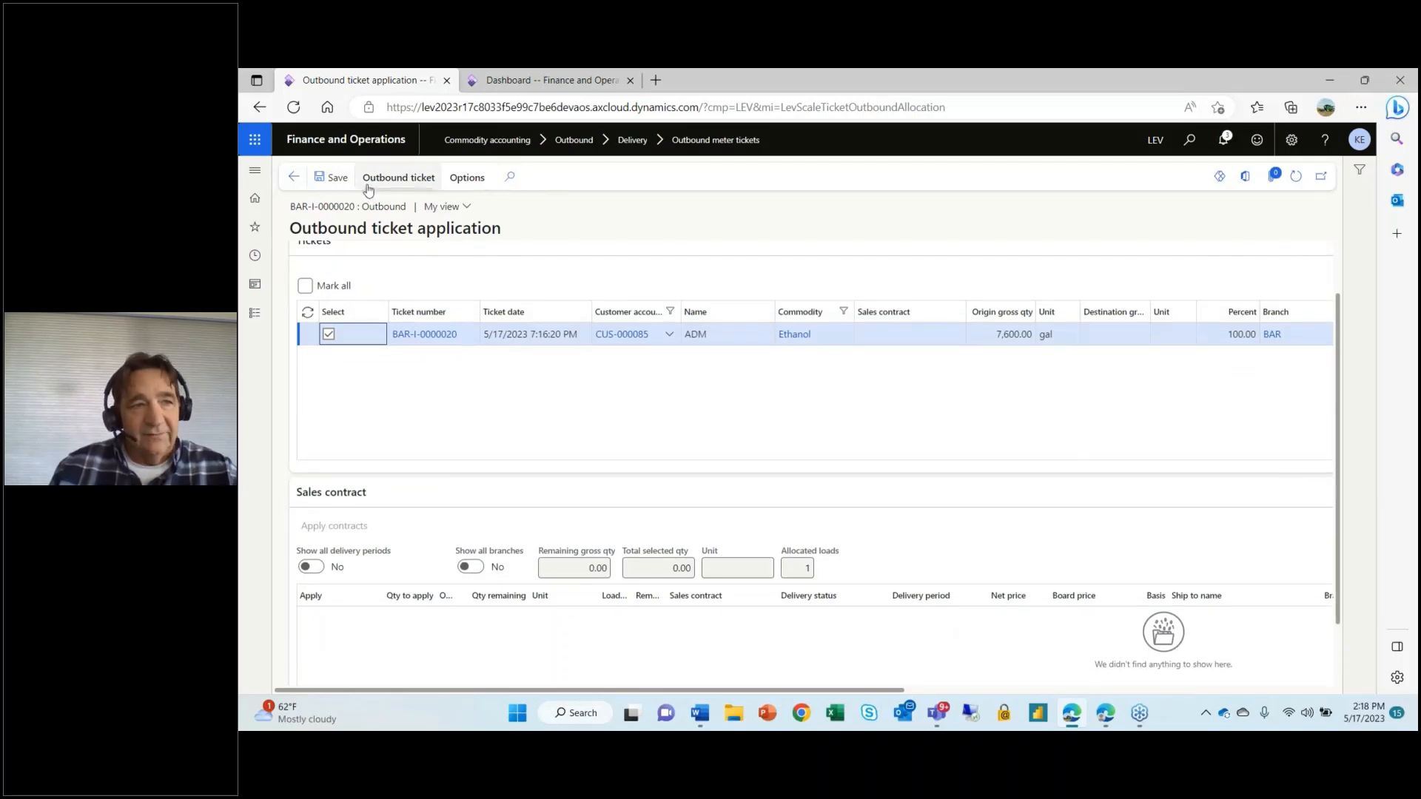
pyautogui.click(293, 177)
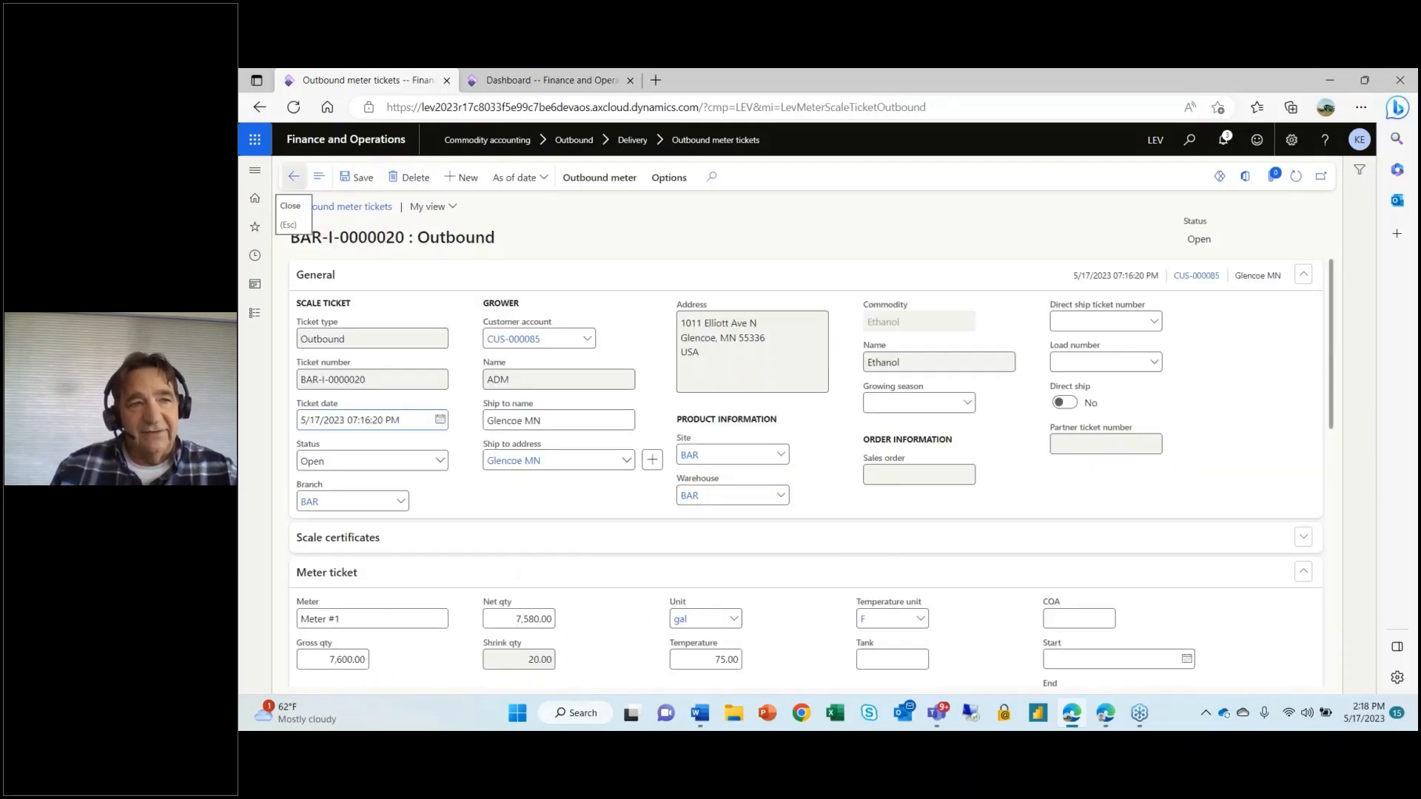
# Step: Open Outbound ticket application under outbound delivery in Commodity accounting and select the ADM ethanol ticket for contract application
pyautogui.click(294, 178)
pyautogui.click(252, 314)
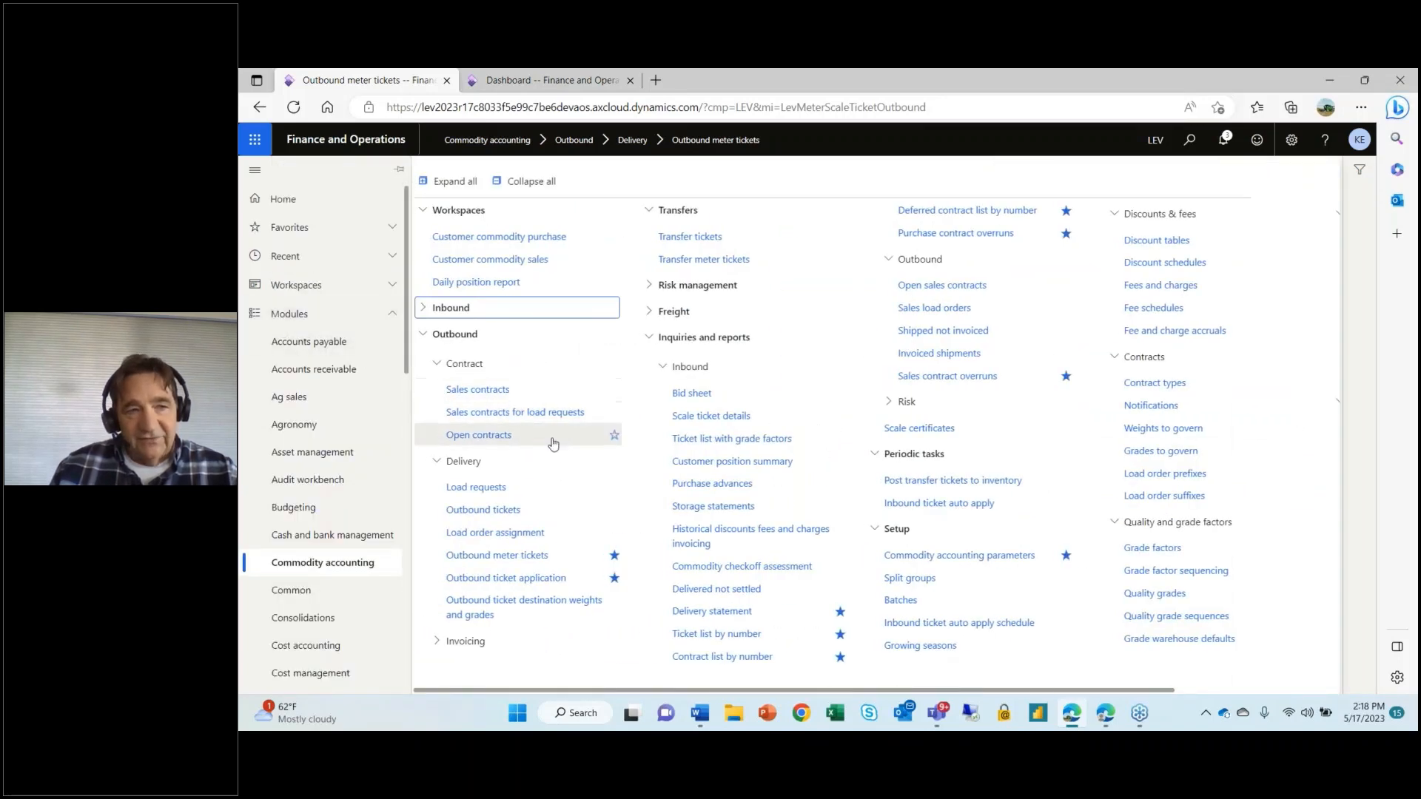
pyautogui.click(548, 579)
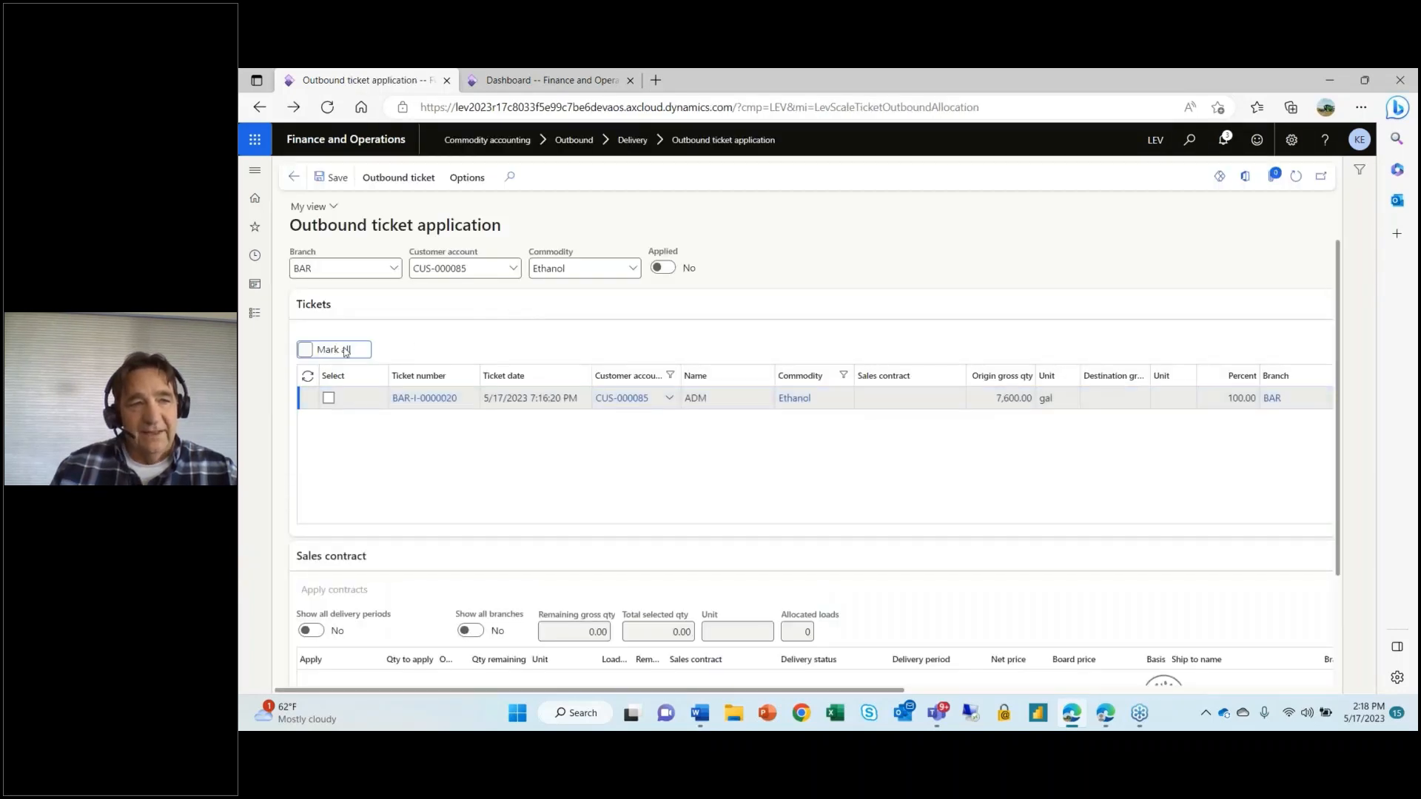
pyautogui.scroll(-1, 627, 284)
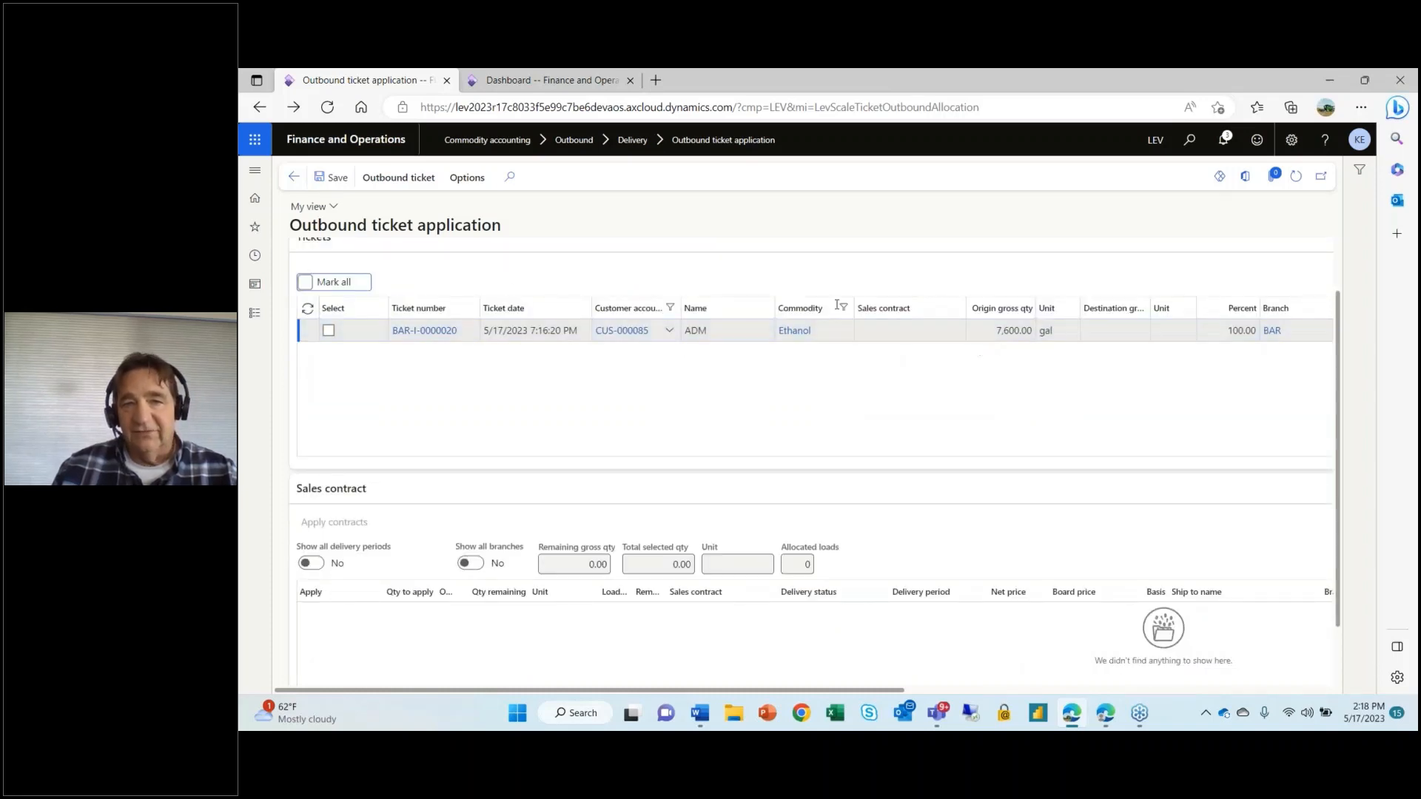
pyautogui.click(330, 333)
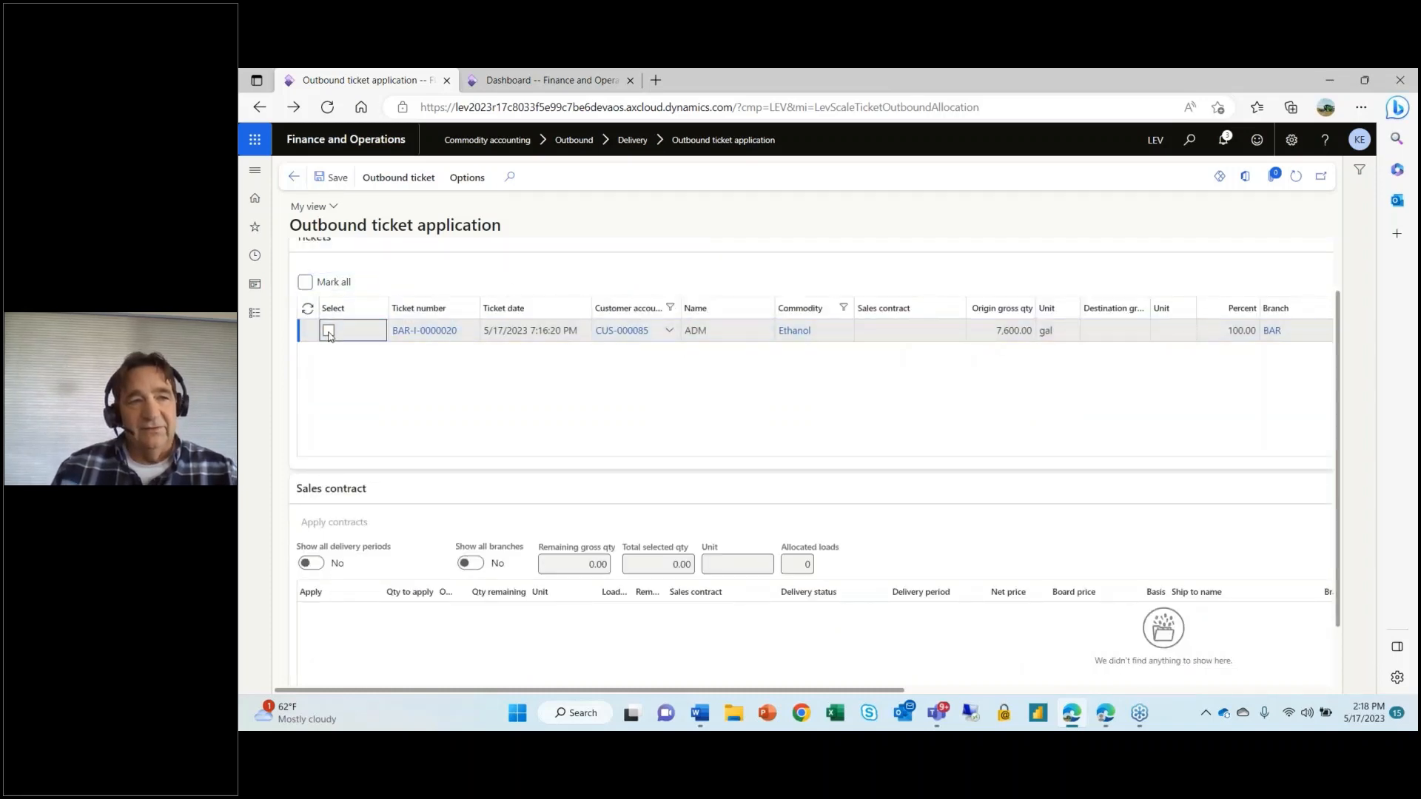
pyautogui.click(330, 335)
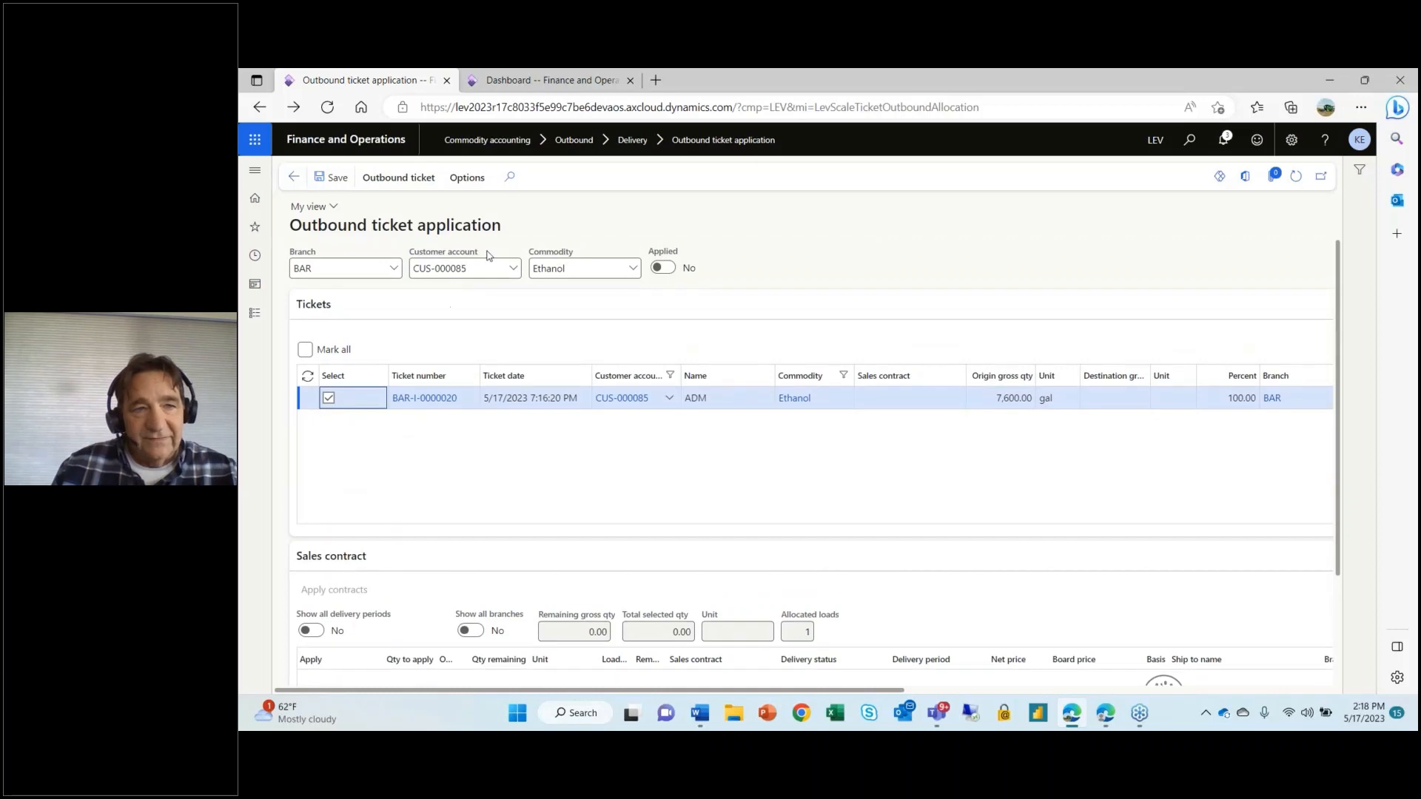
# Step: Clear the customer account filter to list the ethanol tickets of all customers for branch BAR
pyautogui.click(488, 268)
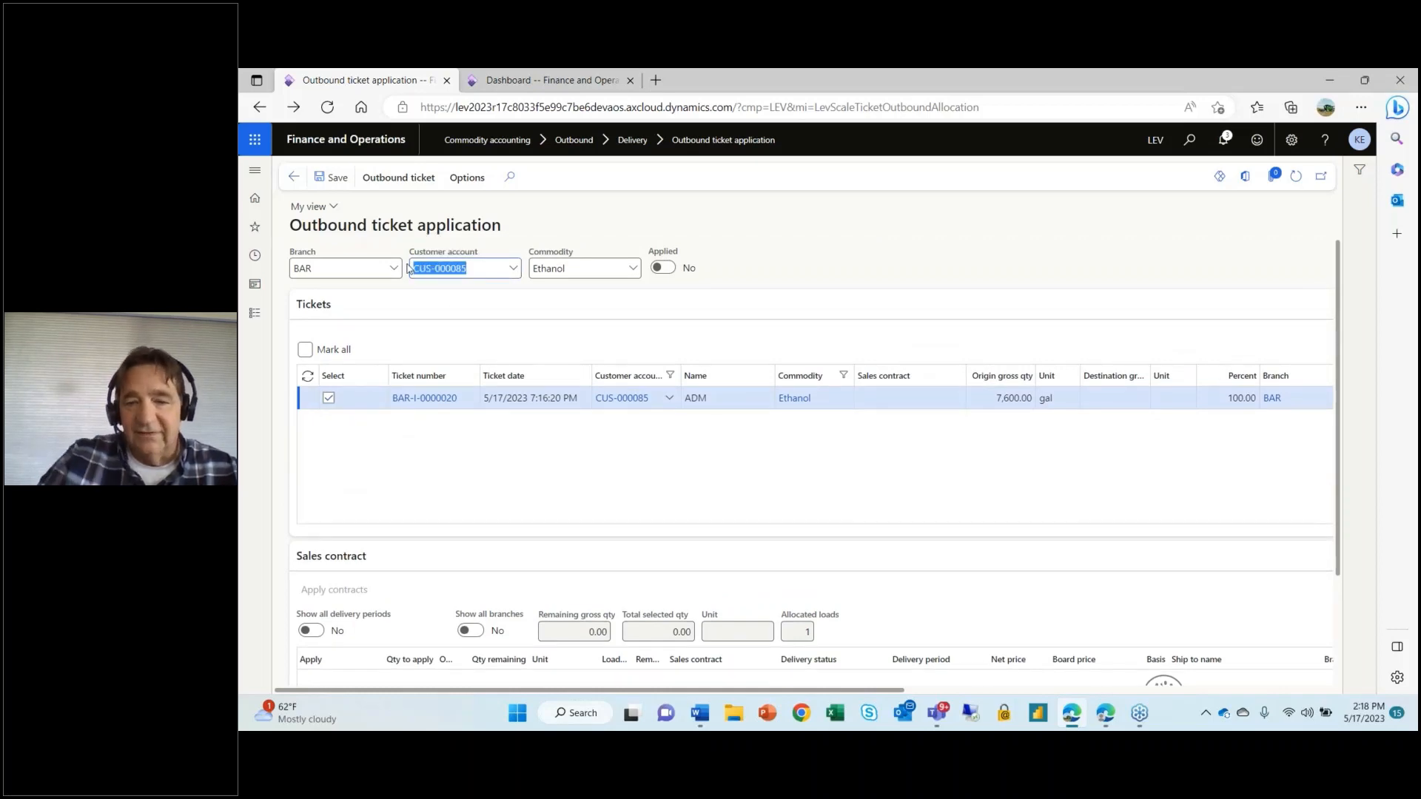
pyautogui.press('BackSpace')
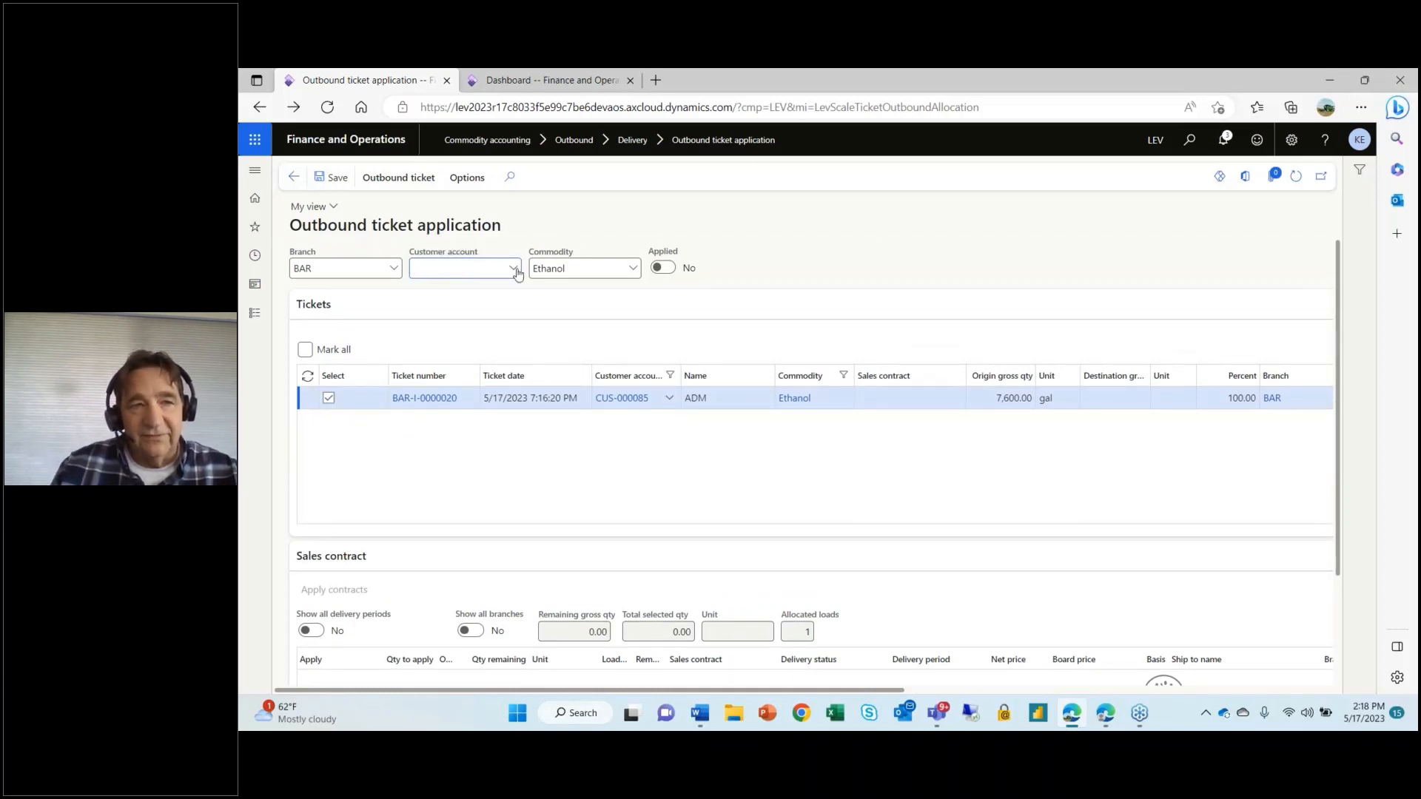
pyautogui.click(518, 270)
pyautogui.press('Tab')
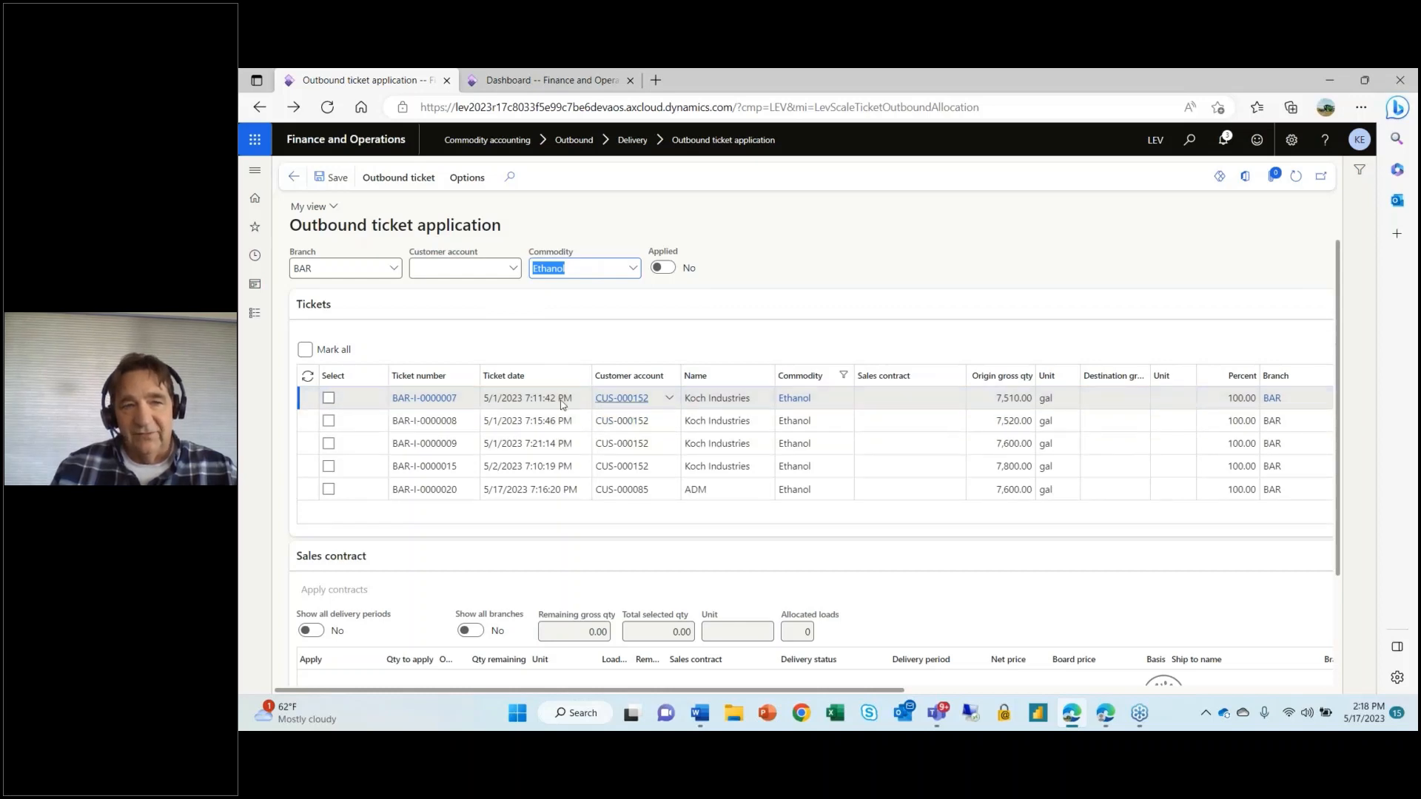
# Step: Mark the 7,510 gal Koch Industries ticket and the Koch - Ames sales contract to preview the quantity to apply, and leave the page
pyautogui.click(329, 400)
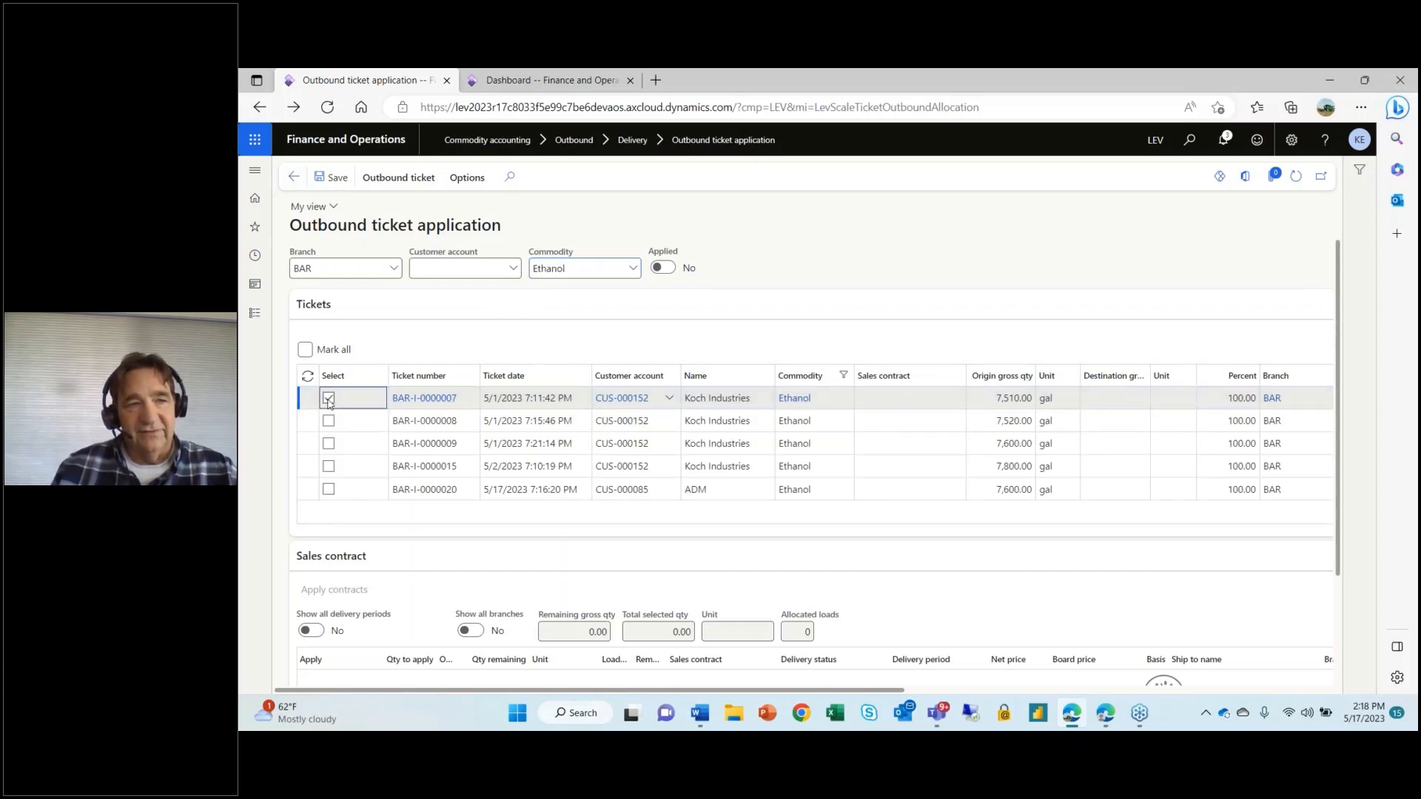
pyautogui.scroll(-1, 374, 423)
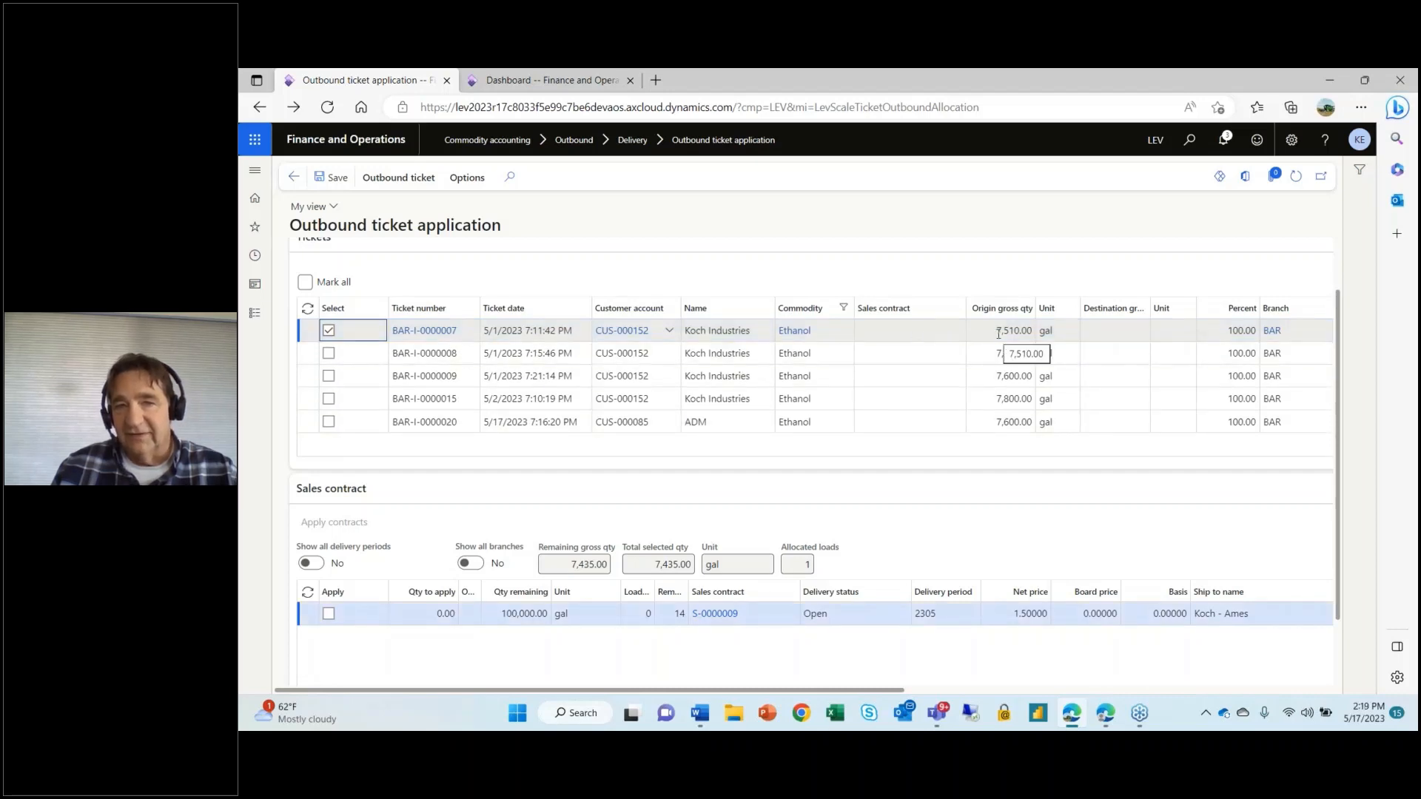
pyautogui.click(328, 614)
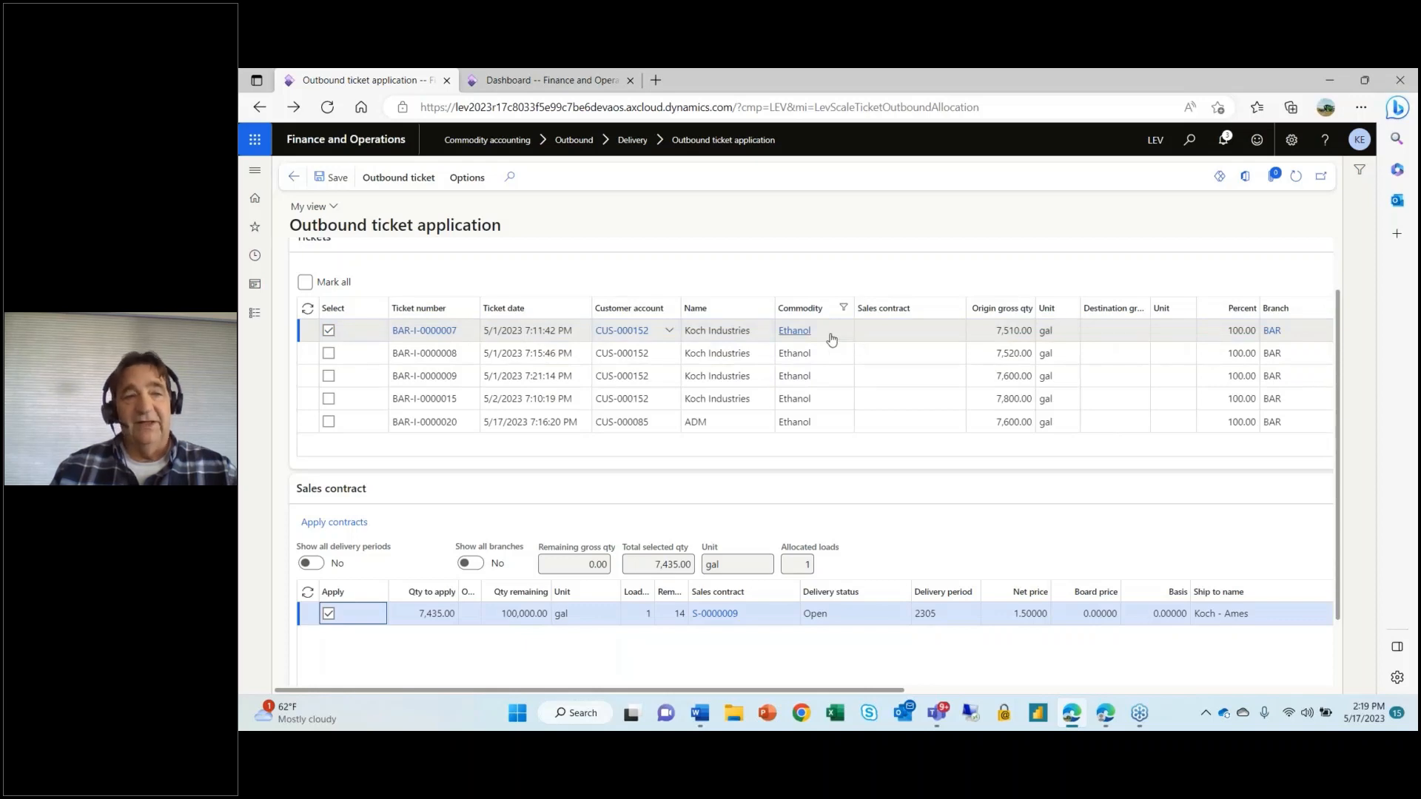
pyautogui.moveTo(832, 339)
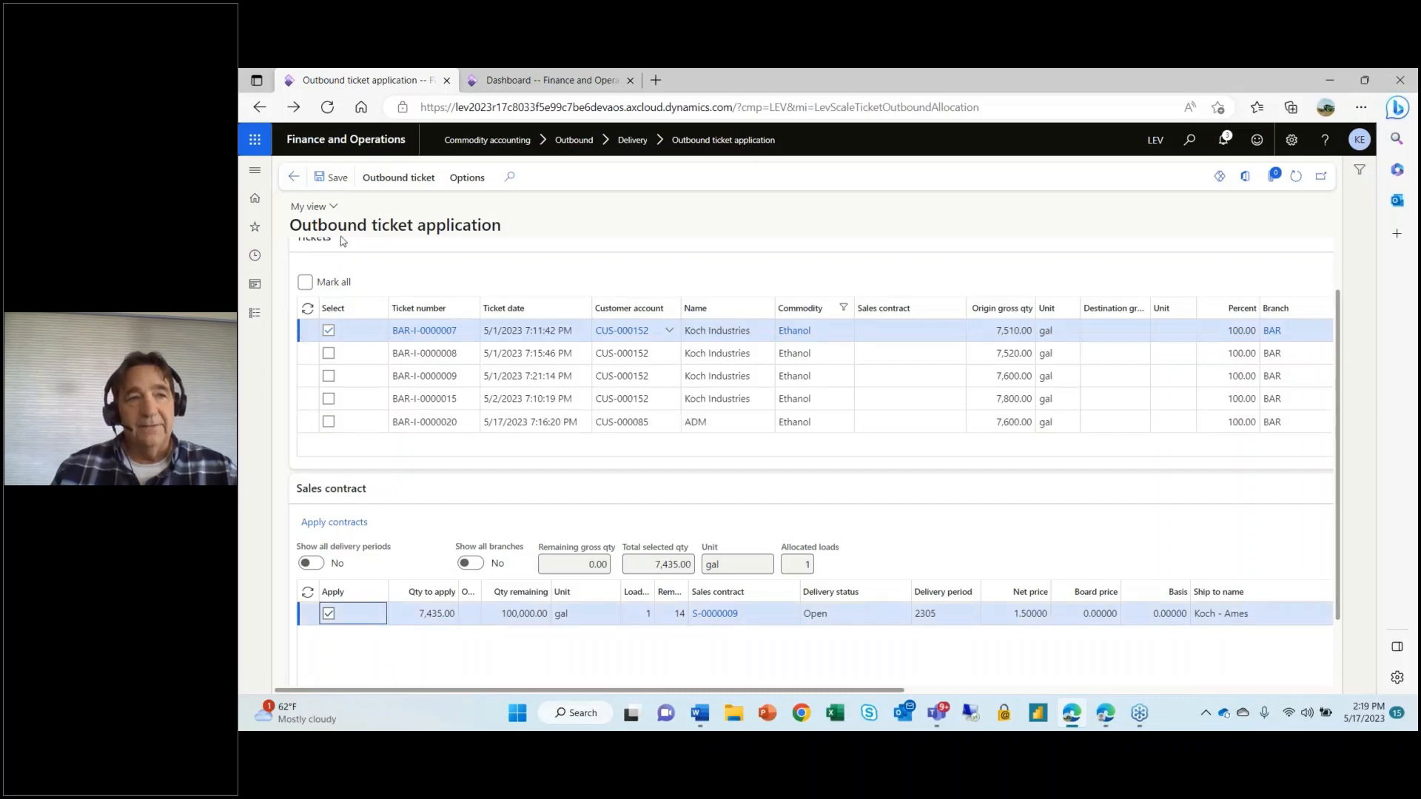
pyautogui.click(293, 177)
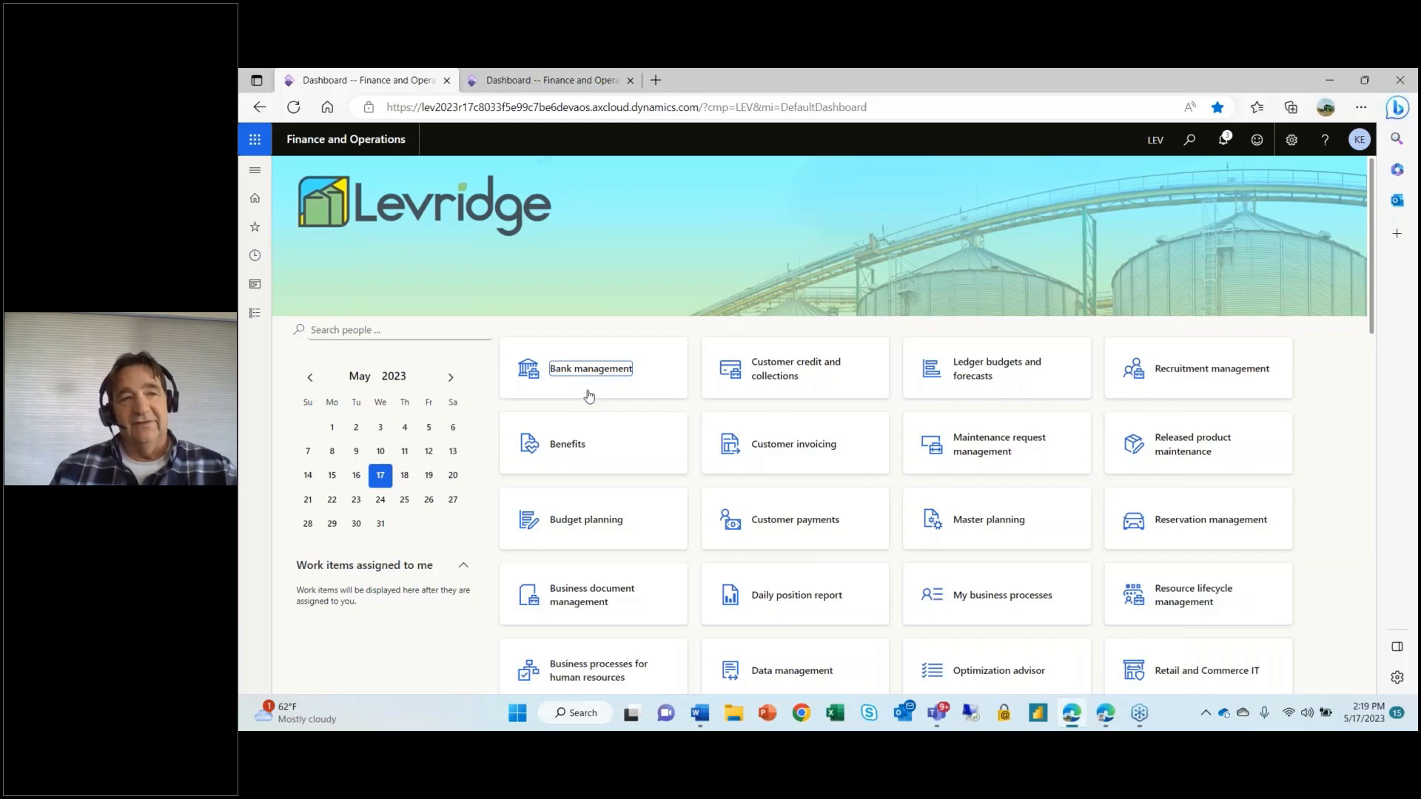
# Step: Open Inbound meter tickets in Commodity accounting, examine the Hankinson Renewable Energy ticket's meter details, and return to the dashboard
pyautogui.click(252, 317)
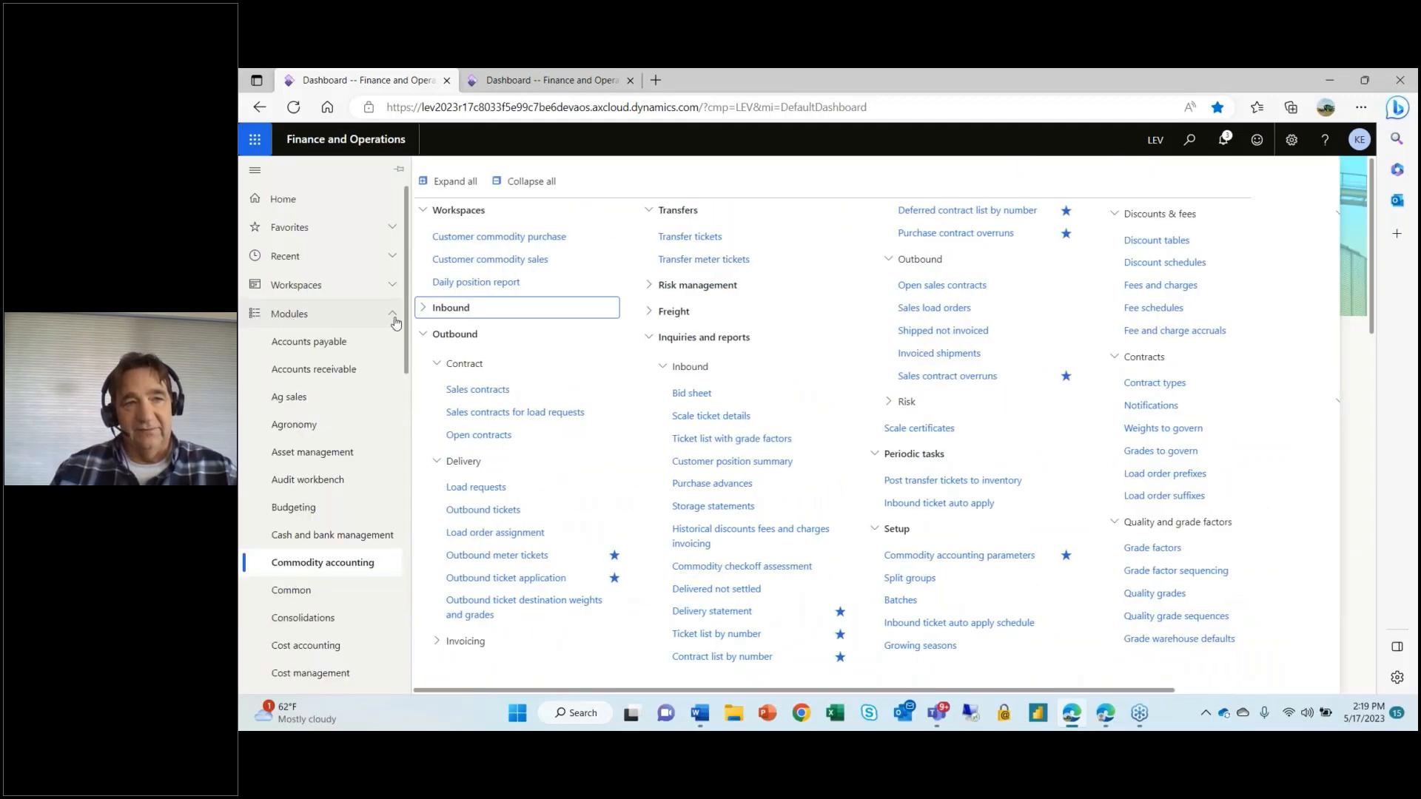
pyautogui.click(423, 314)
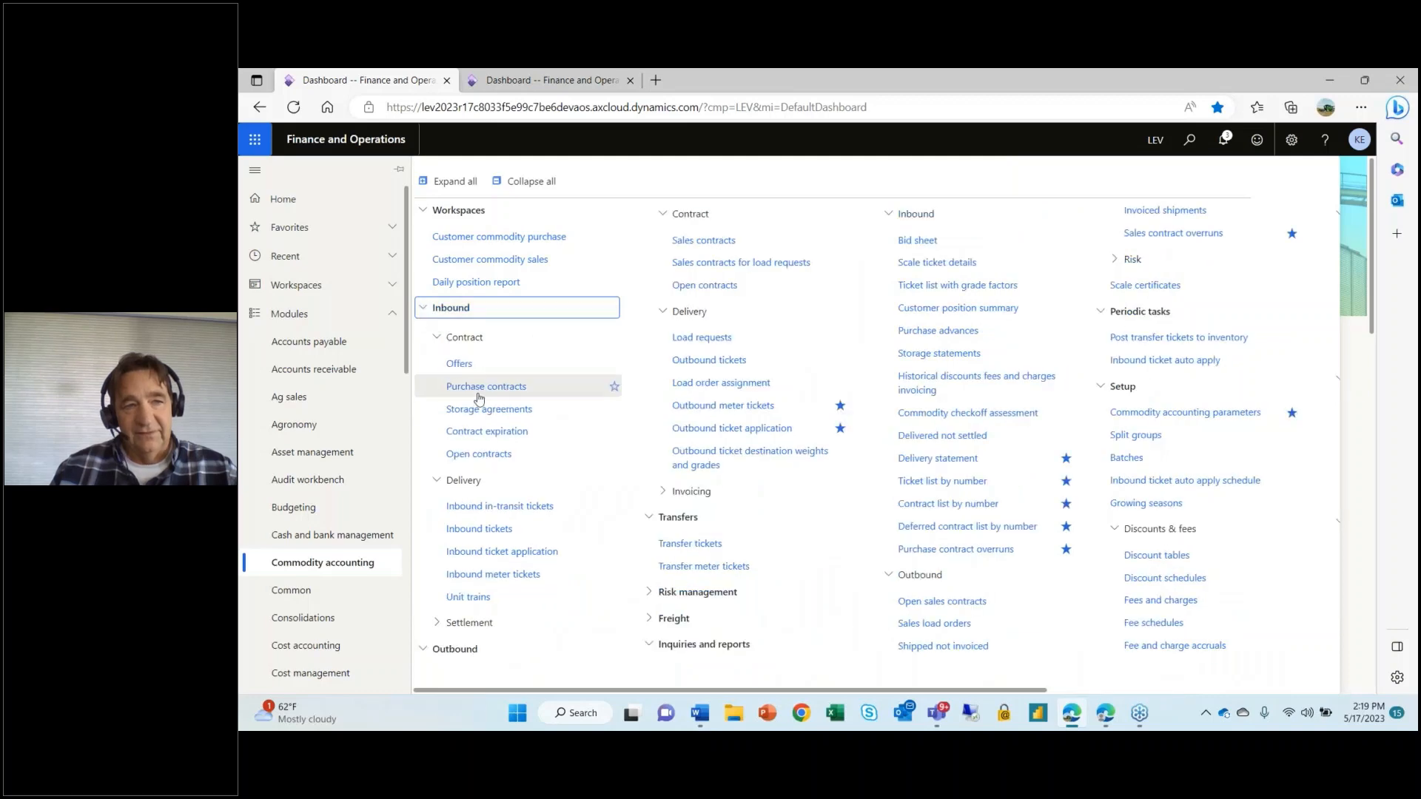
pyautogui.click(494, 578)
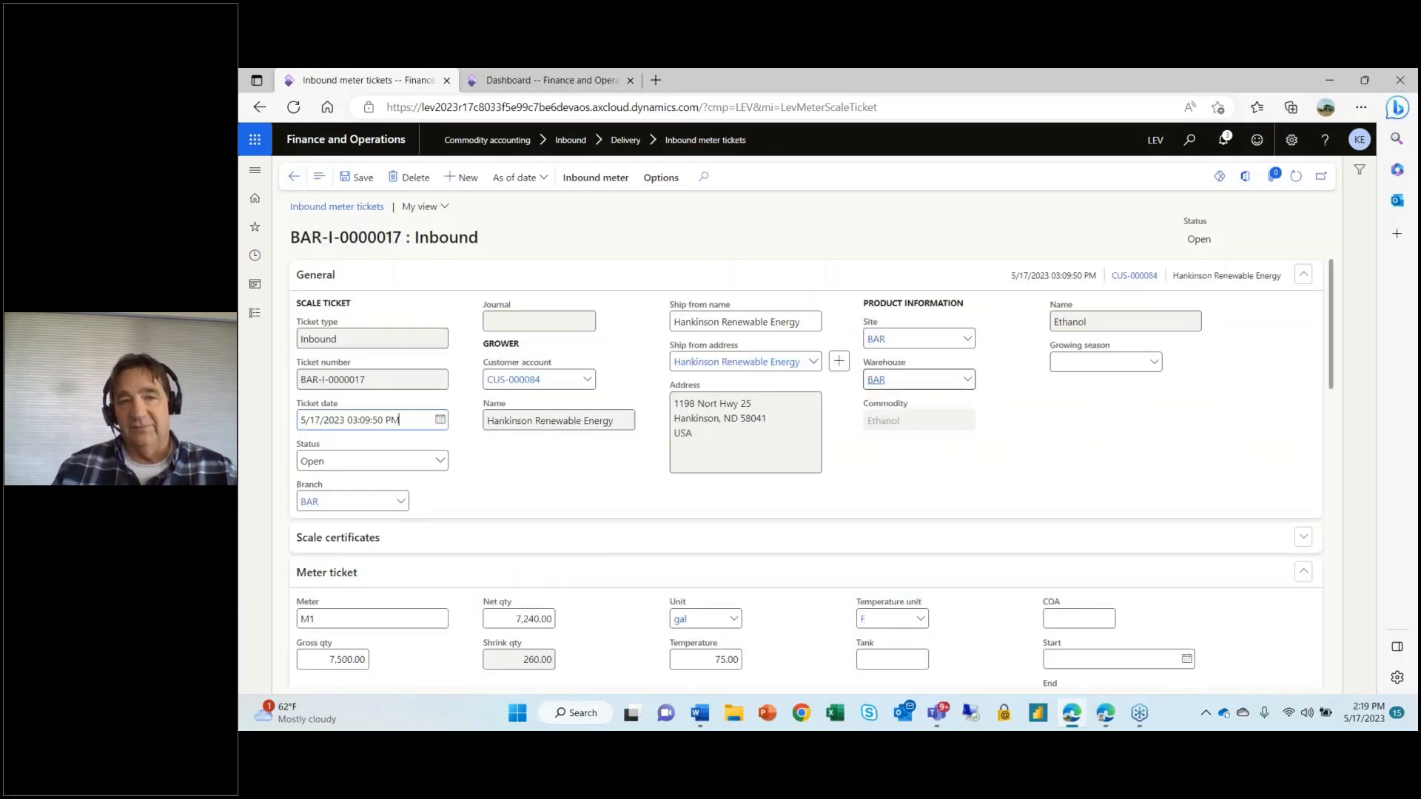
pyautogui.scroll(-1, 582, 556)
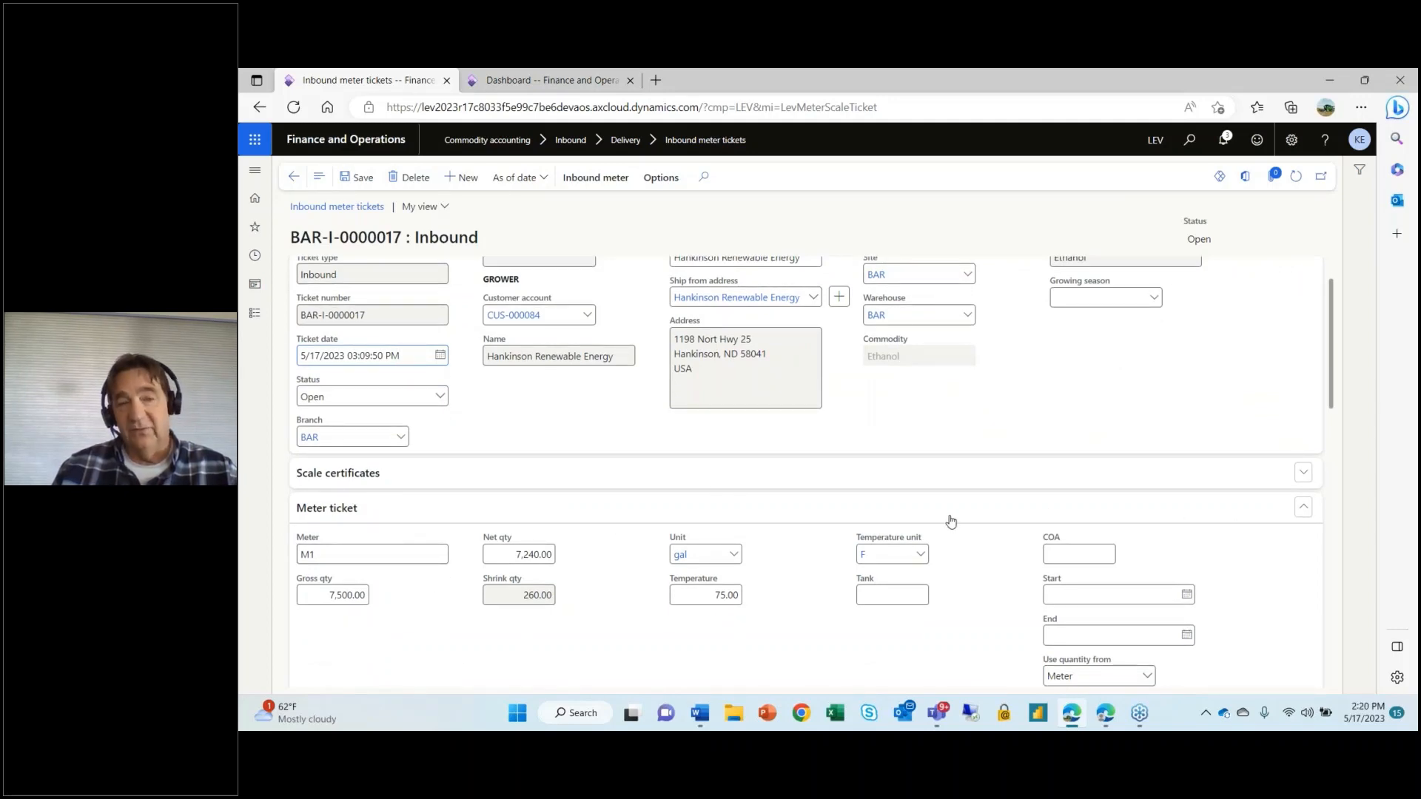
pyautogui.click(291, 182)
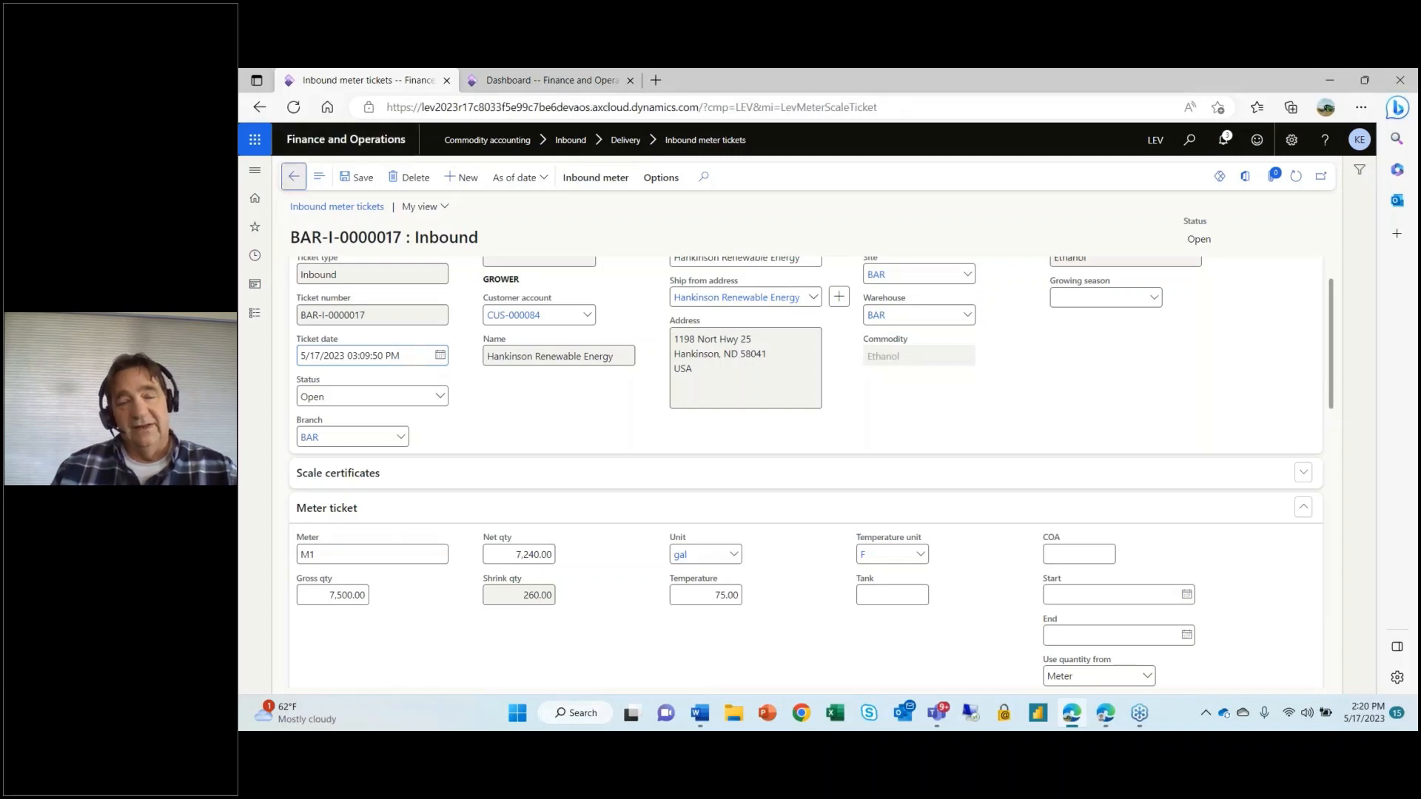
pyautogui.click(295, 179)
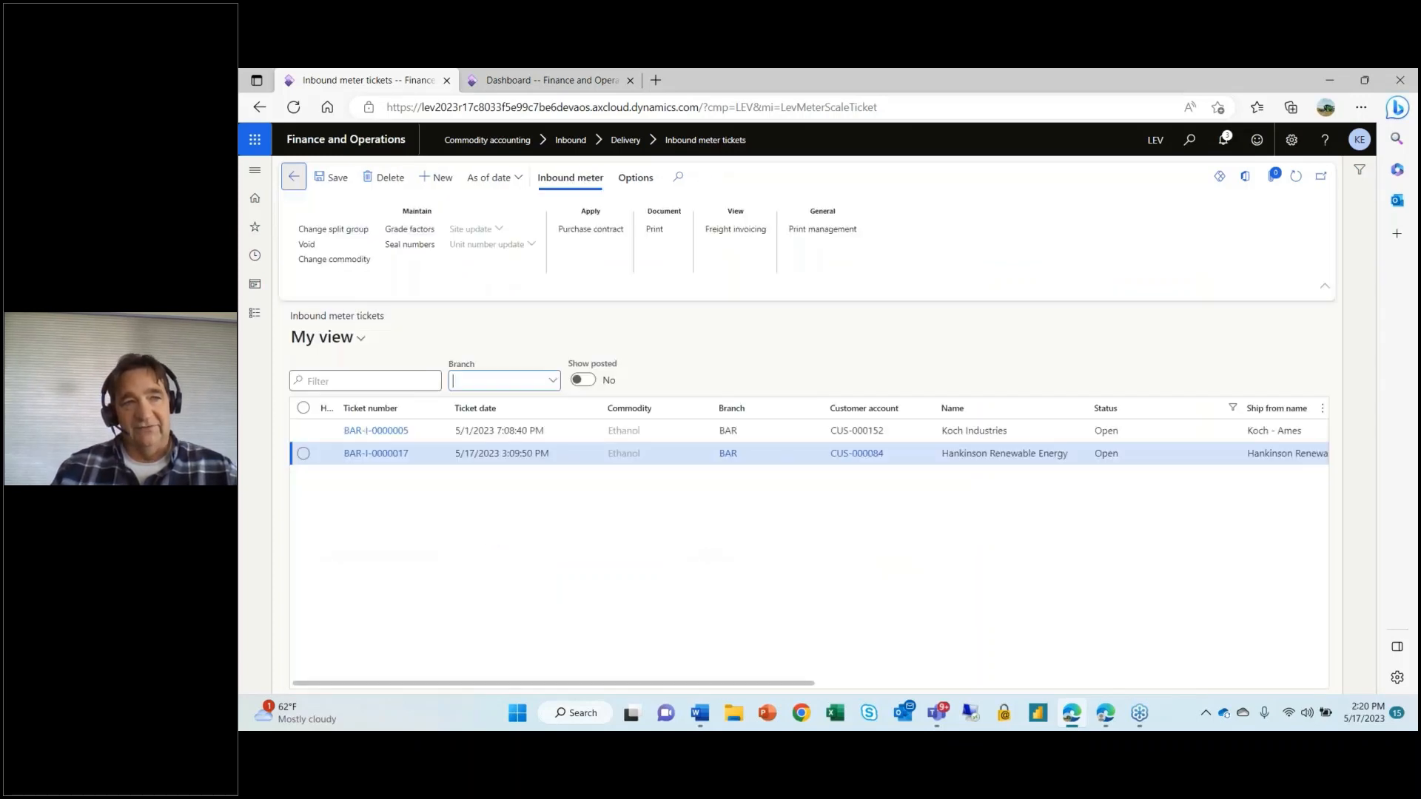
pyautogui.click(301, 185)
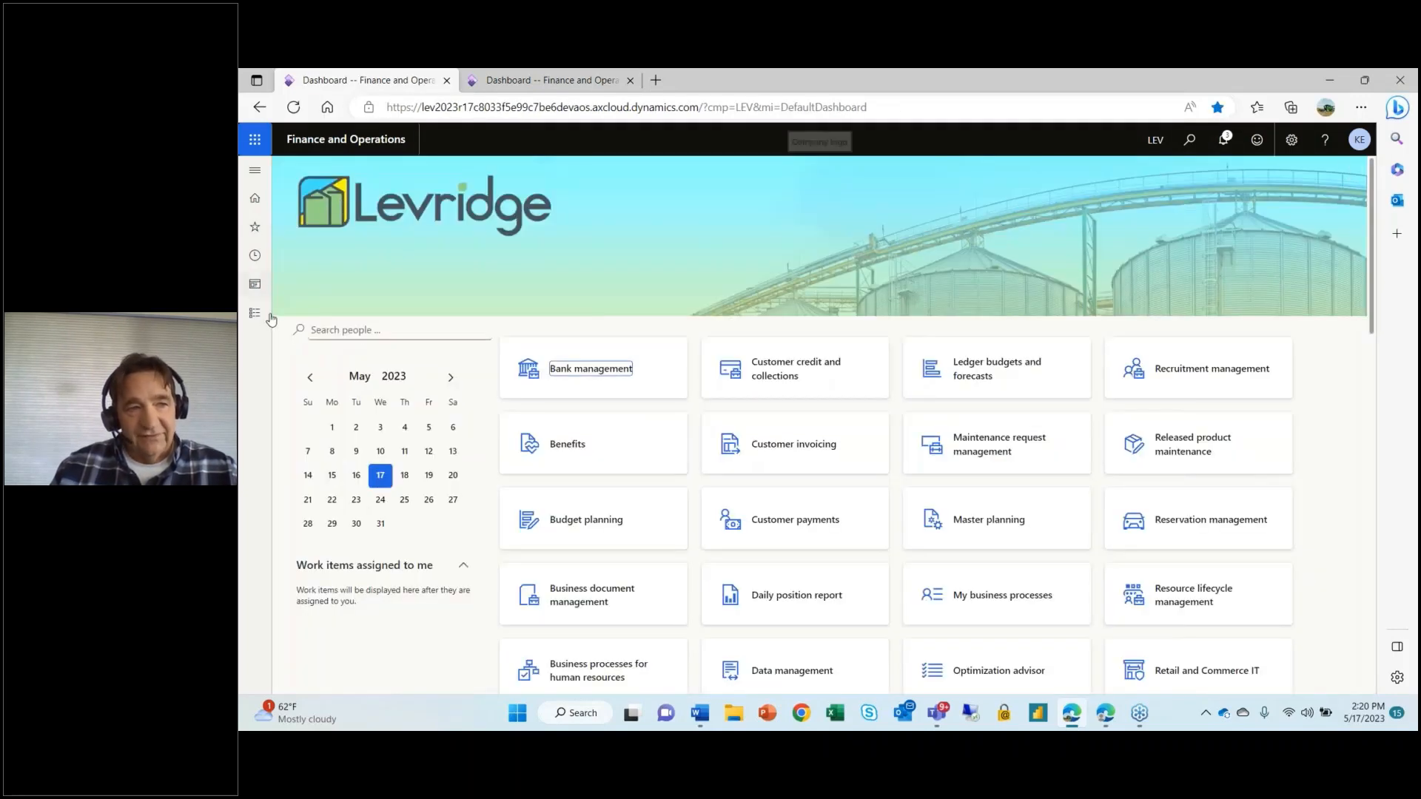
# Step: Open the Anderson Farms cash corn purchase contract and examine its overfill settings
pyautogui.click(254, 317)
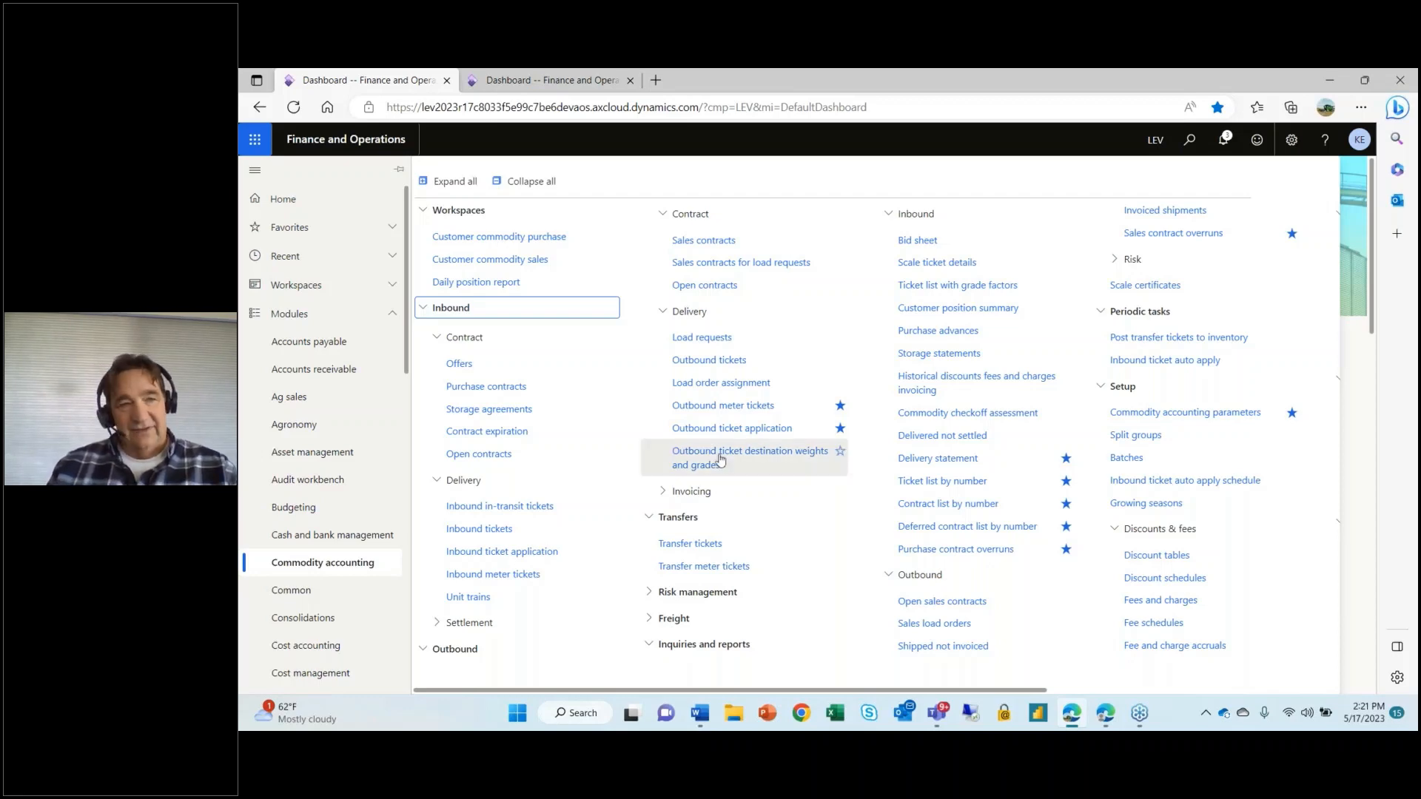
pyautogui.click(488, 392)
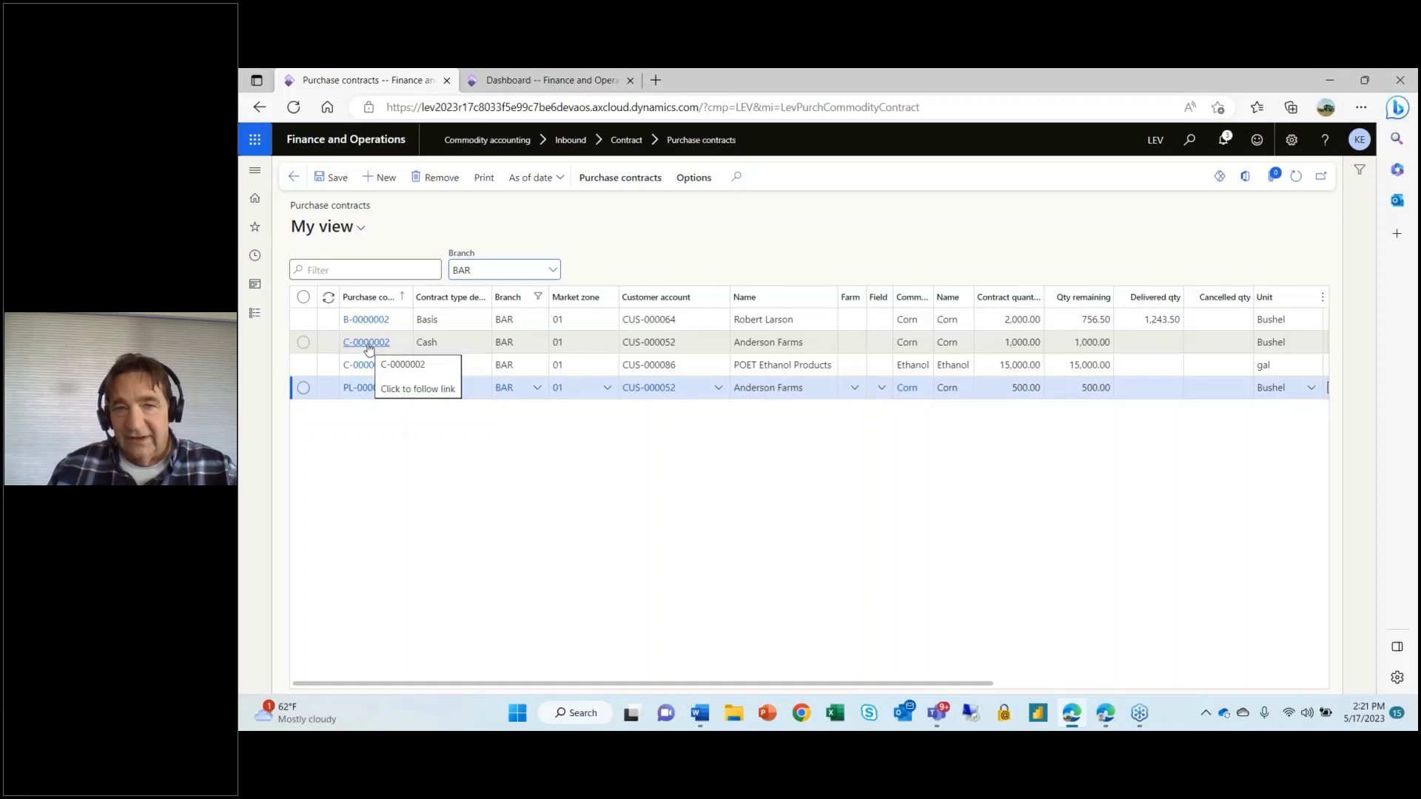
pyautogui.click(400, 343)
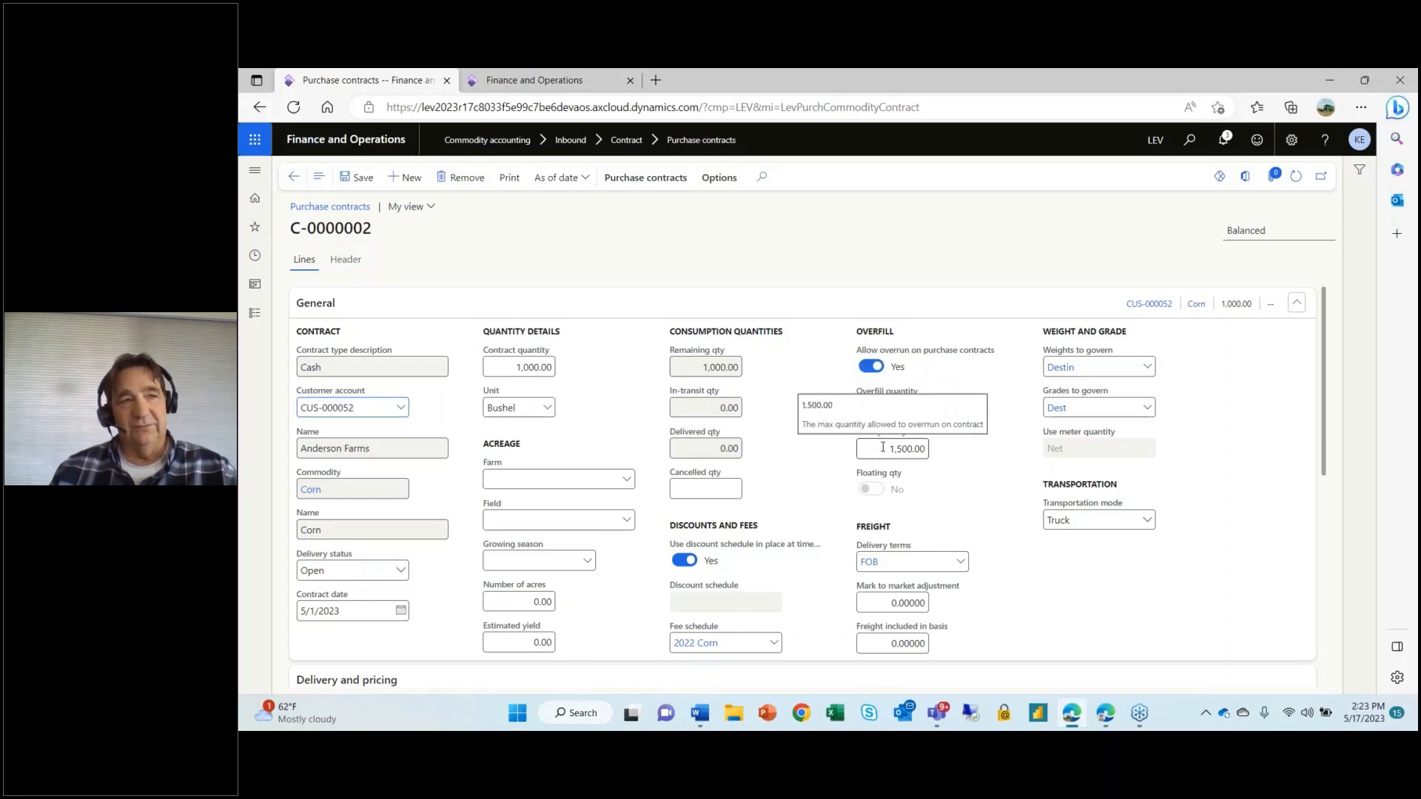
# Step: Open Inbound ticket application, mark the 900-bushel corn ticket, and preview its application to the cash purchase contract before unmarking the contract
pyautogui.click(255, 313)
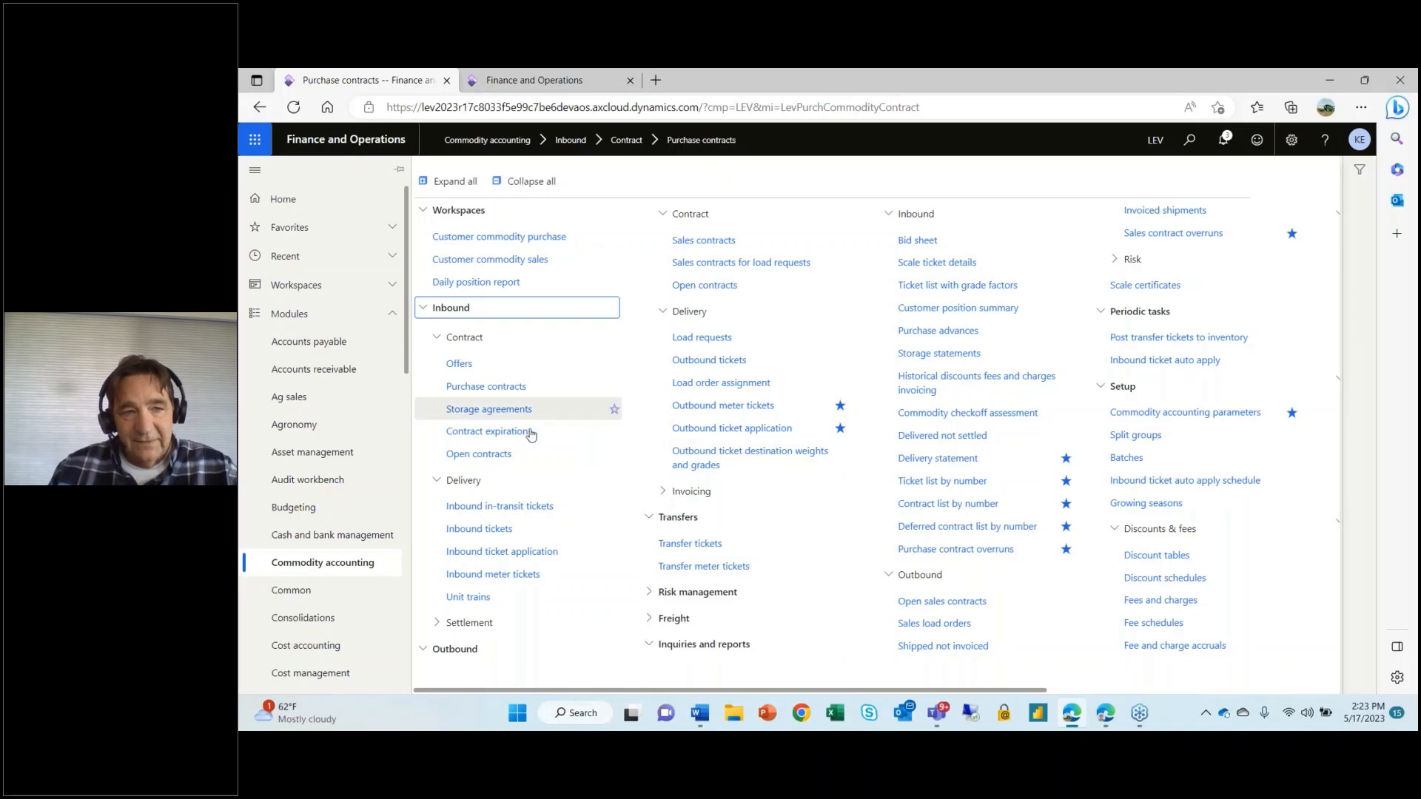
pyautogui.click(513, 551)
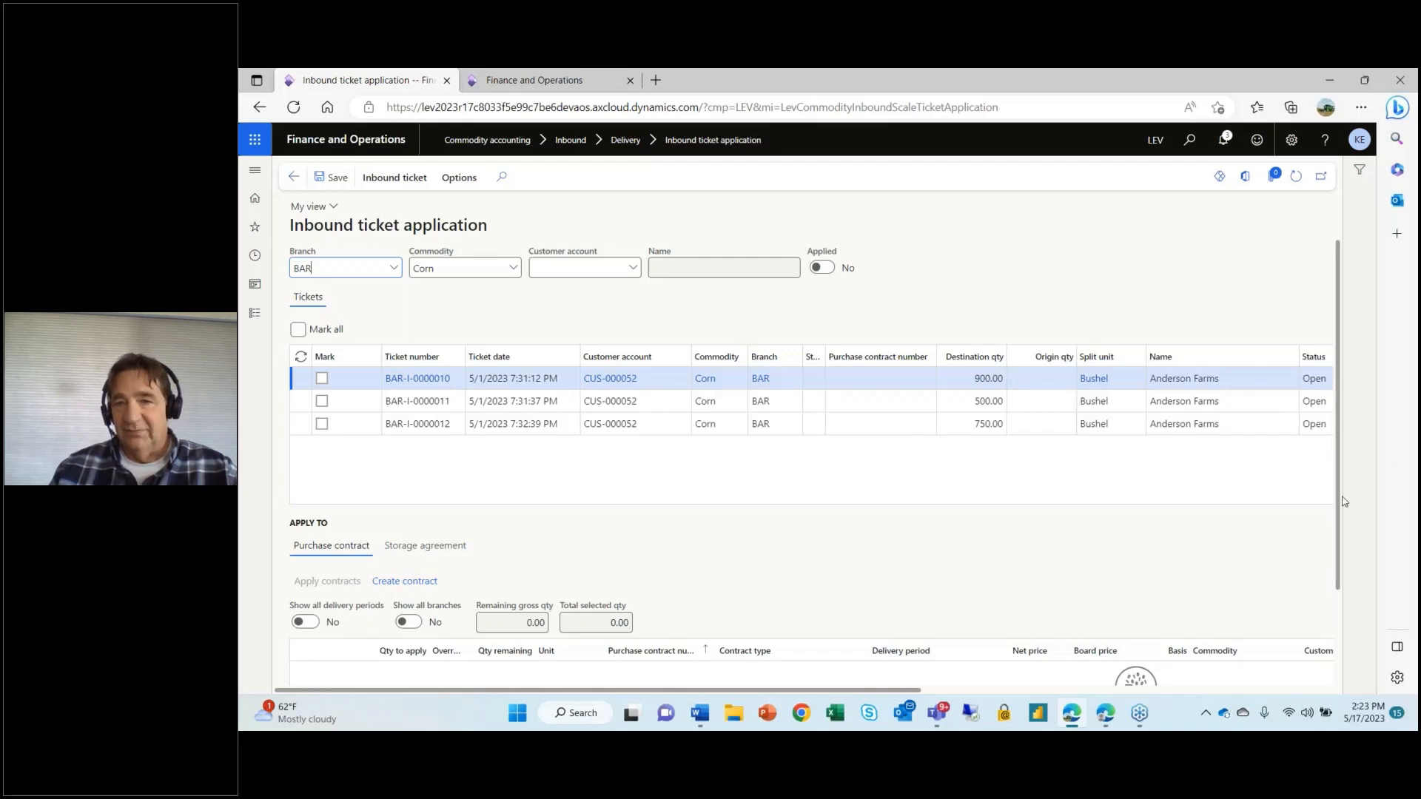
pyautogui.scroll(-1, 1340, 510)
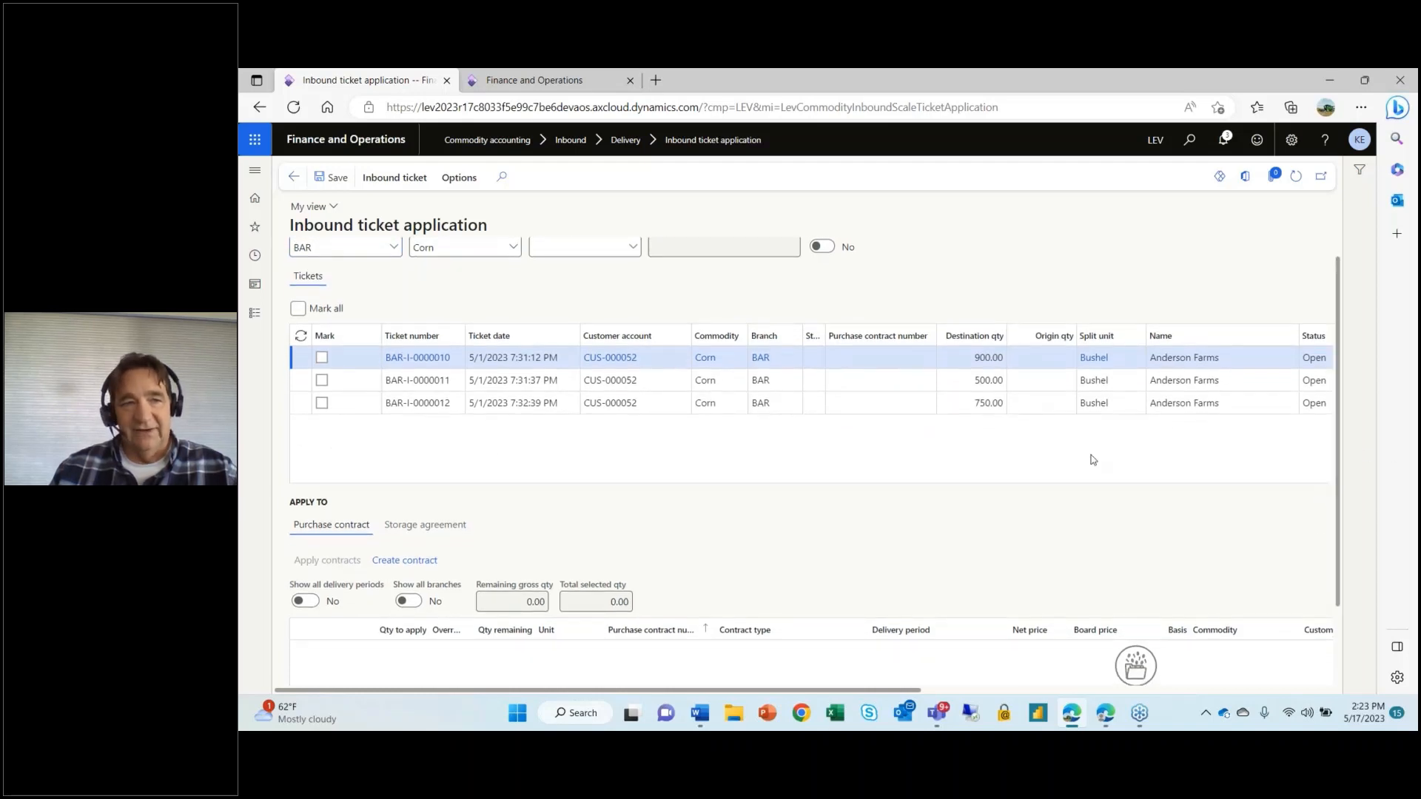
pyautogui.click(322, 358)
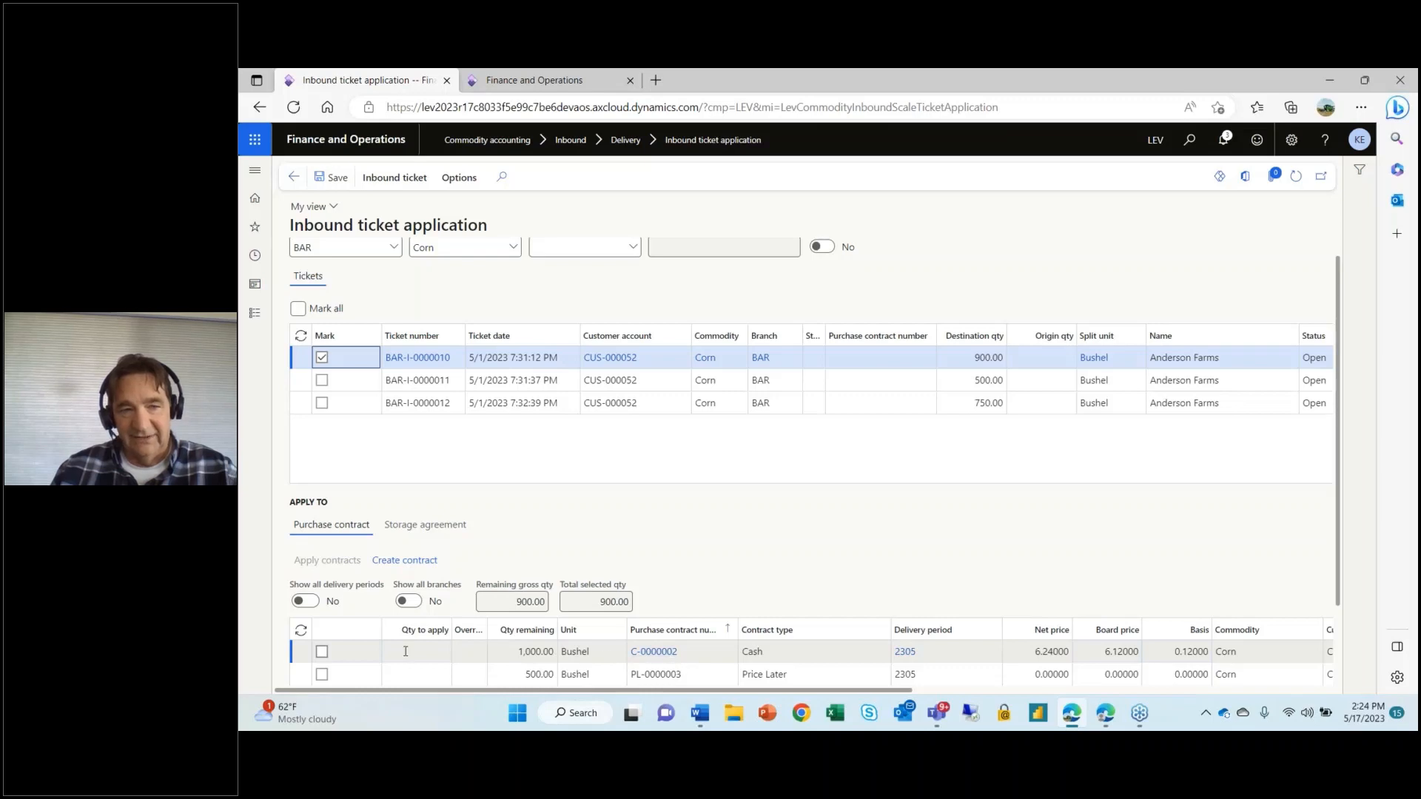
pyautogui.click(322, 652)
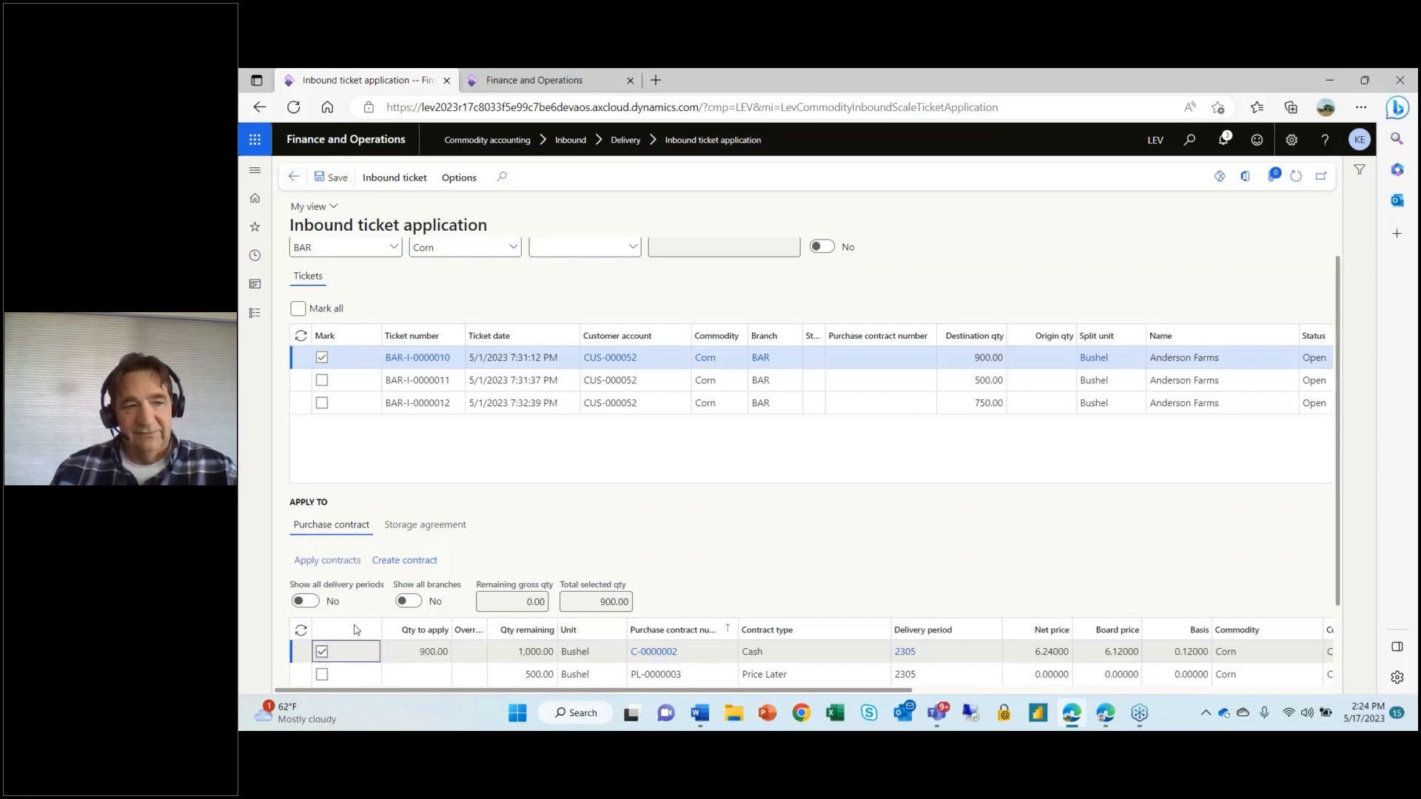
pyautogui.click(322, 652)
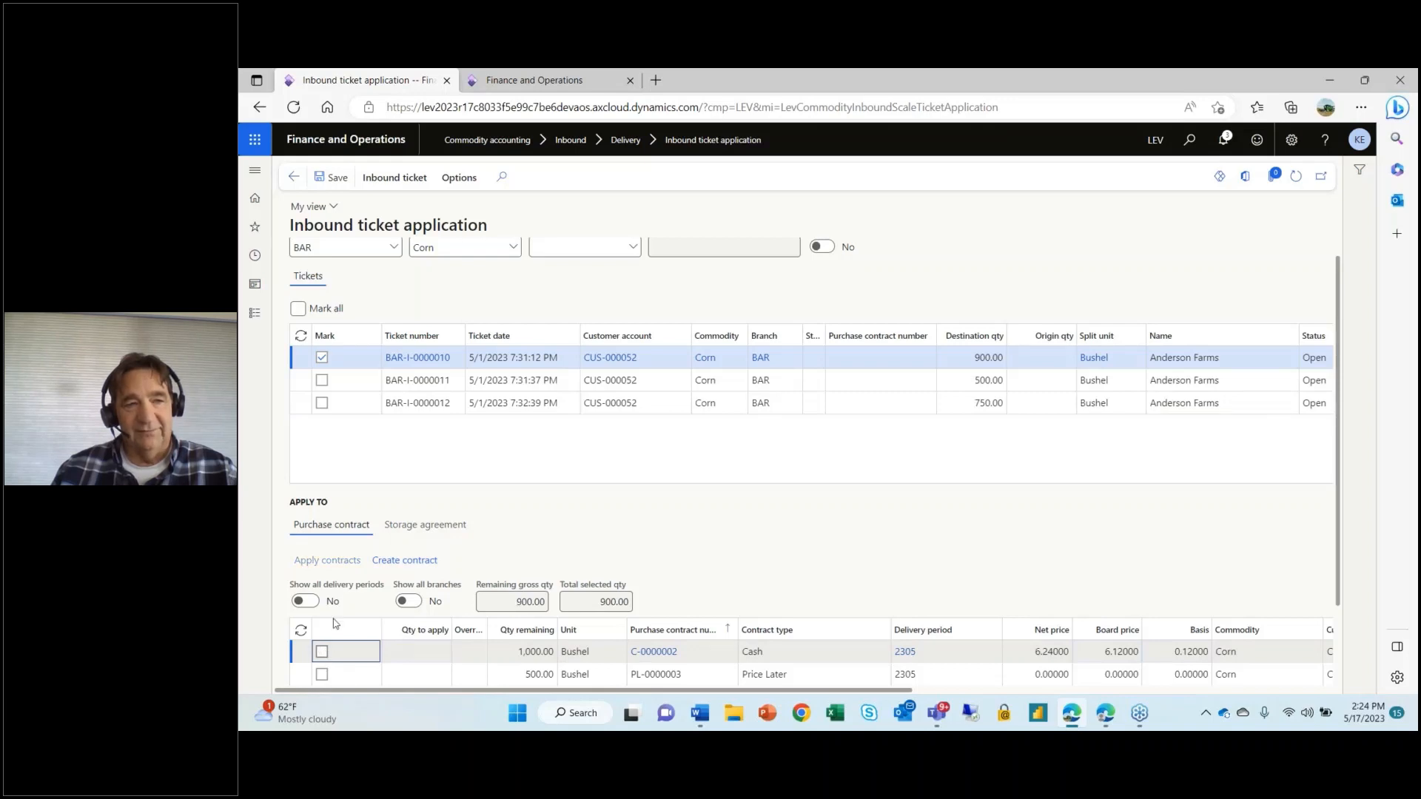
# Step: Mark the 750-bushel ticket alongside the 900-bushel one, preview applying both to the cash purchase contract, and leave the ticket application
pyautogui.click(322, 381)
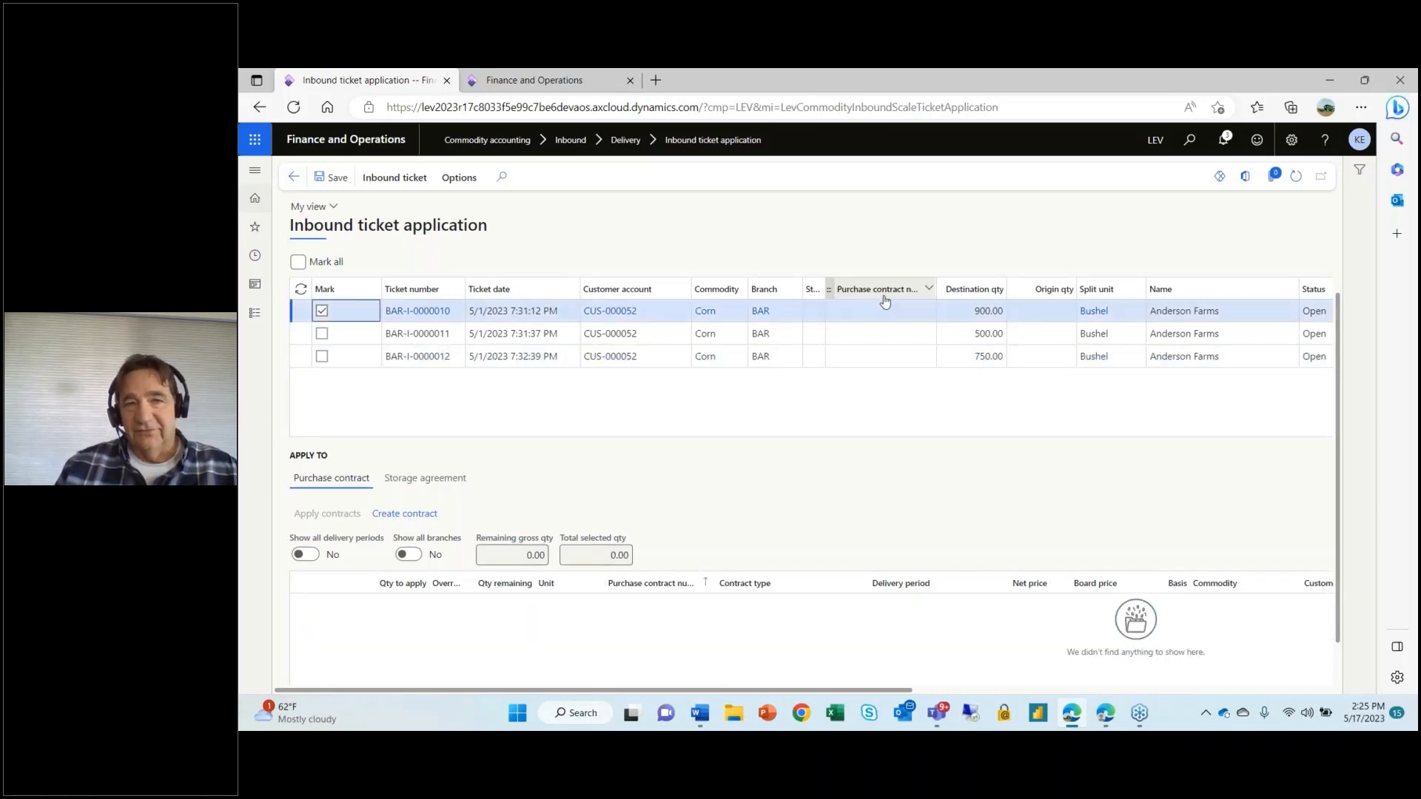
pyautogui.click(322, 356)
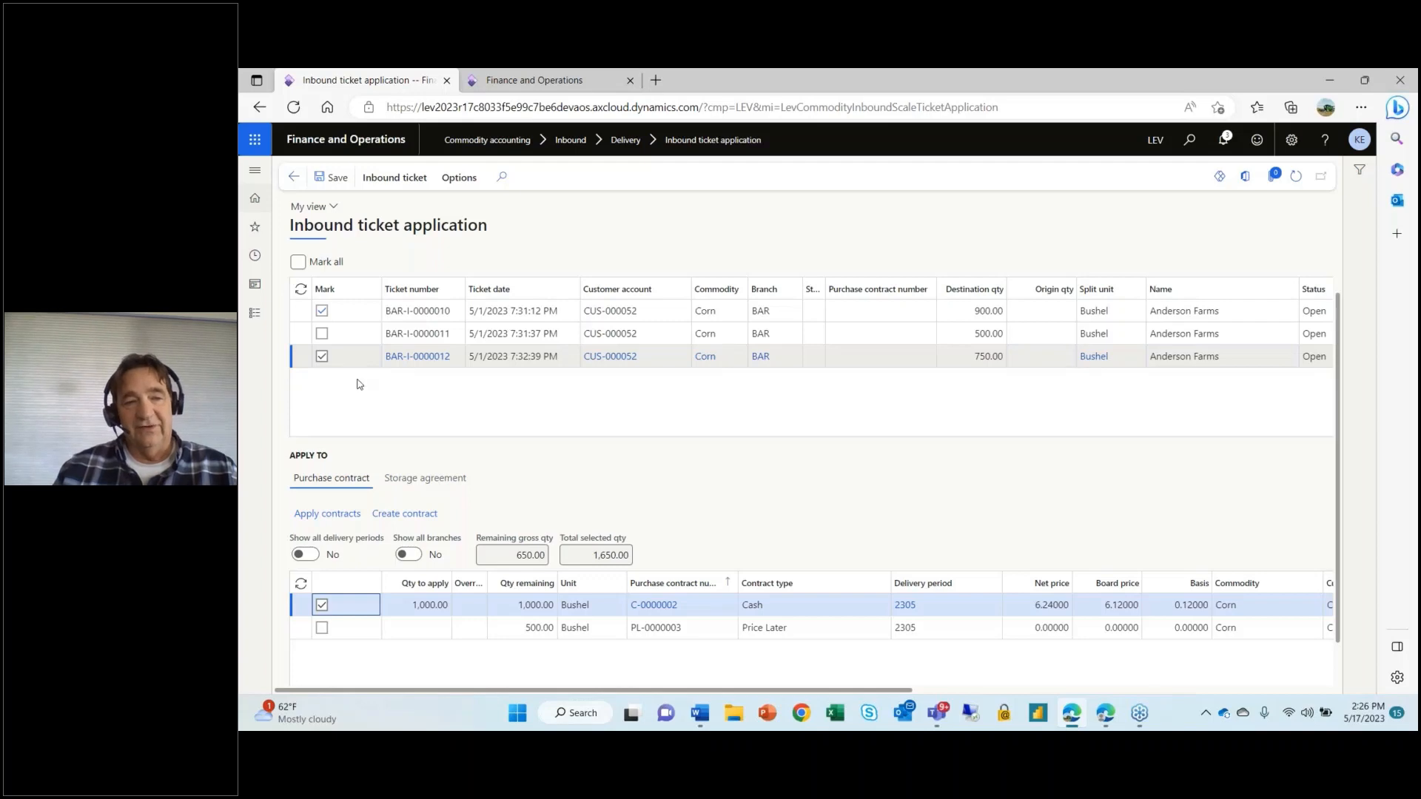
pyautogui.moveTo(660, 614)
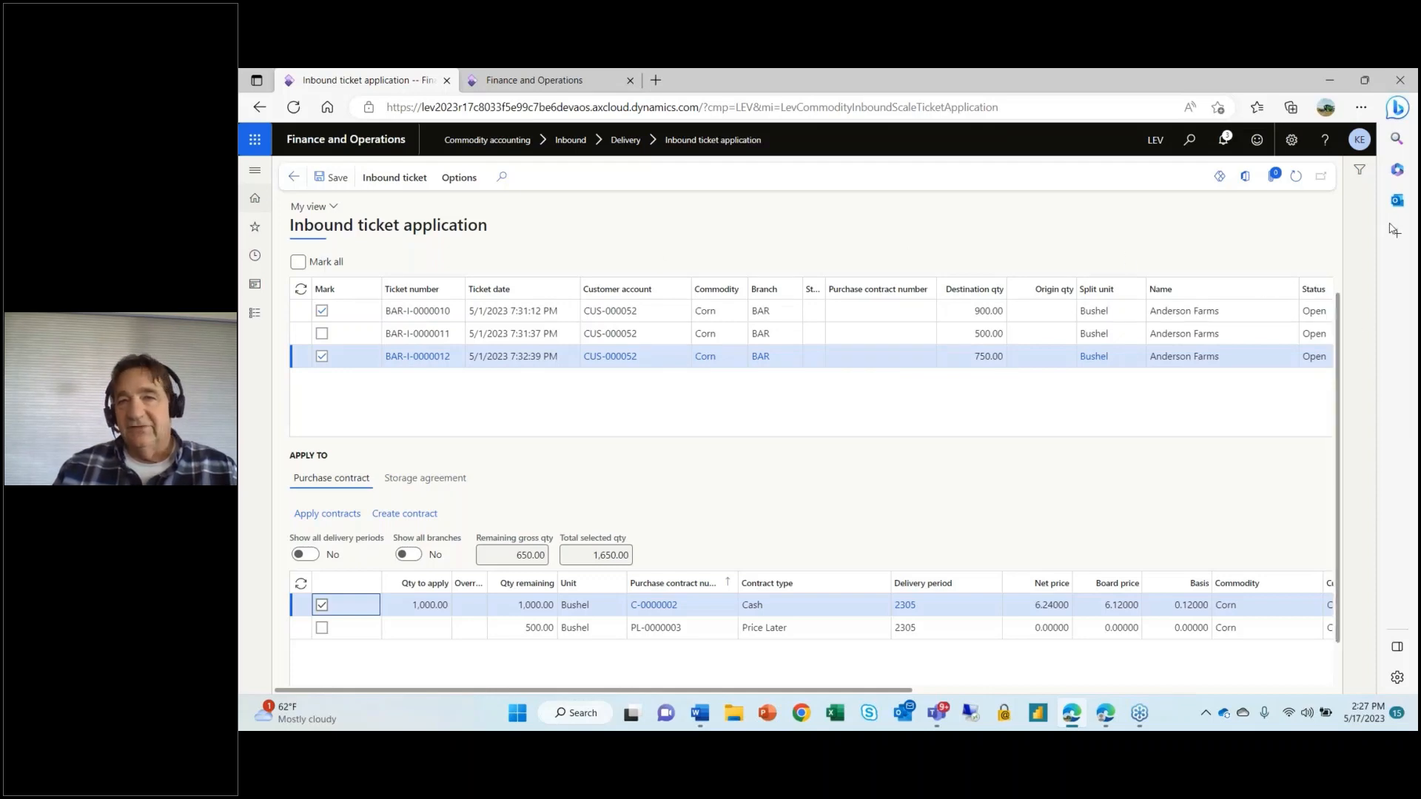
pyautogui.click(293, 184)
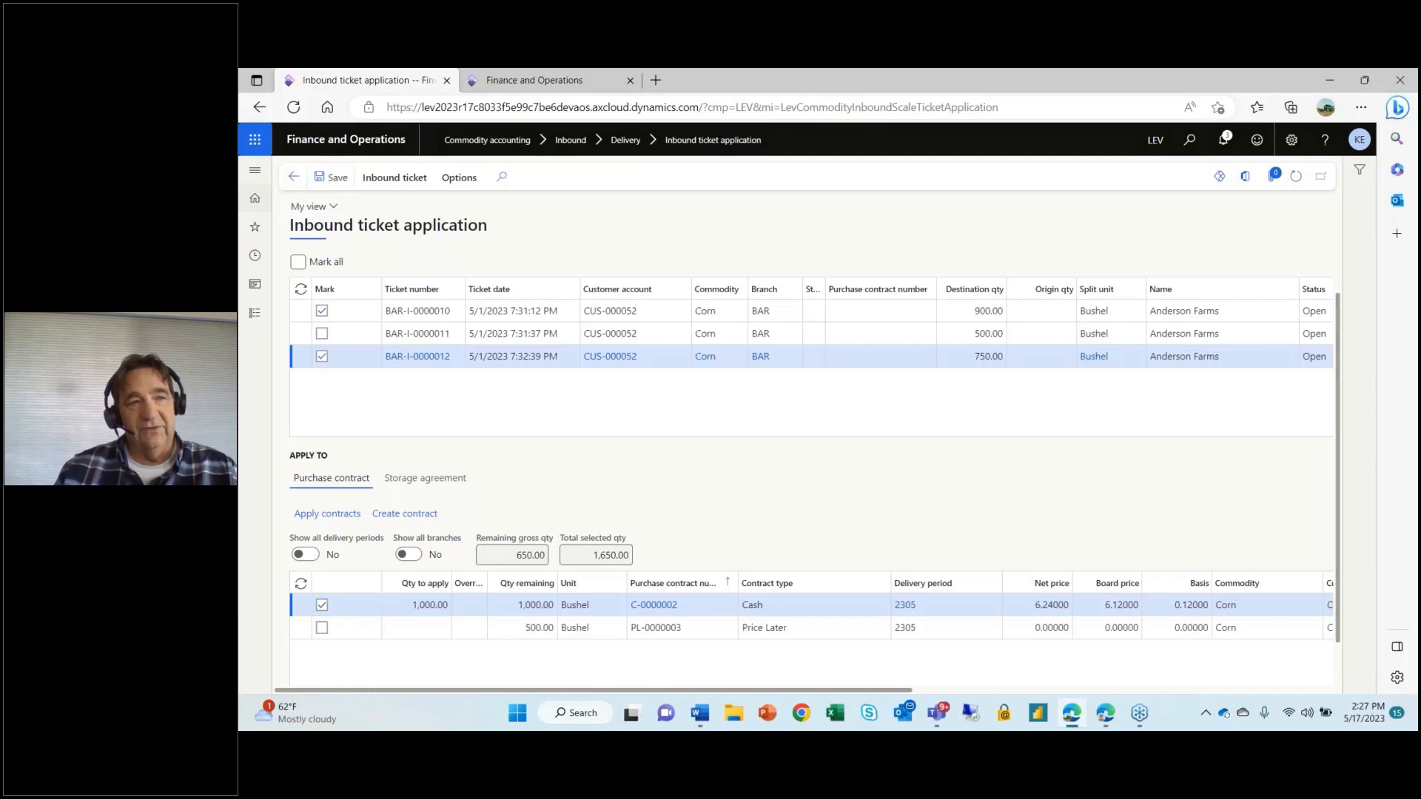
# Step: Open the Commodity accounting parameters, examine the commodities' contract settings for sales and purchase overruns, and return to the dashboard
pyautogui.click(255, 314)
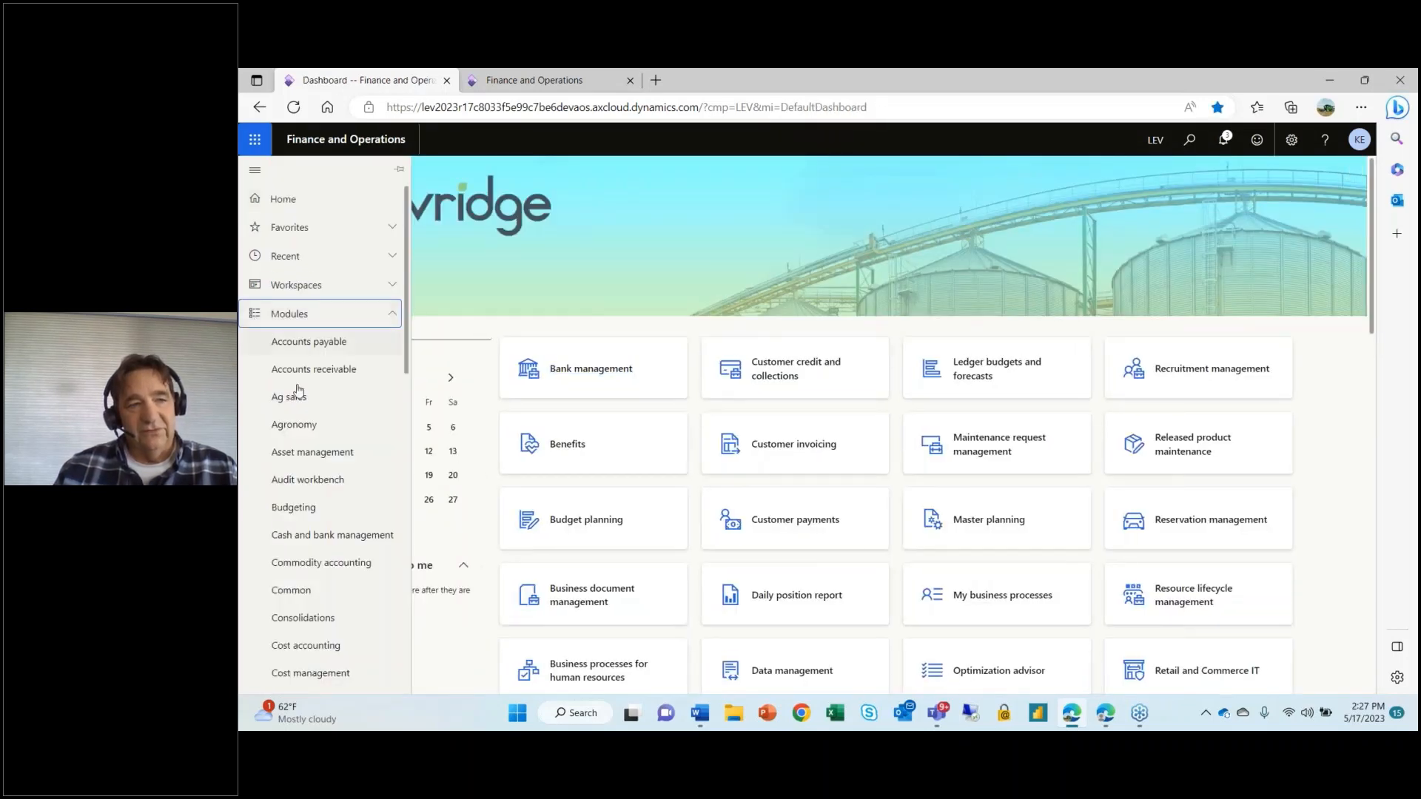
pyautogui.click(345, 564)
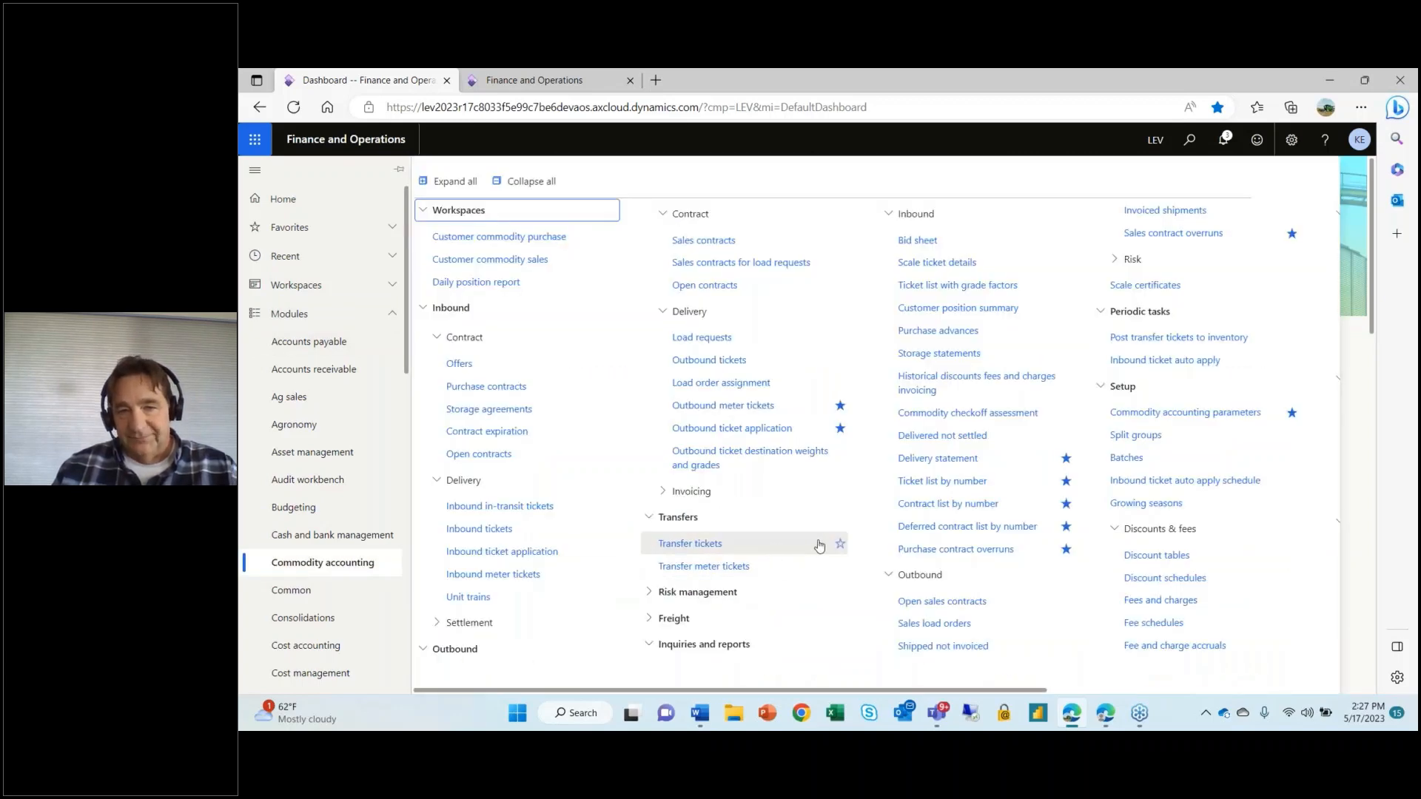
pyautogui.click(1212, 413)
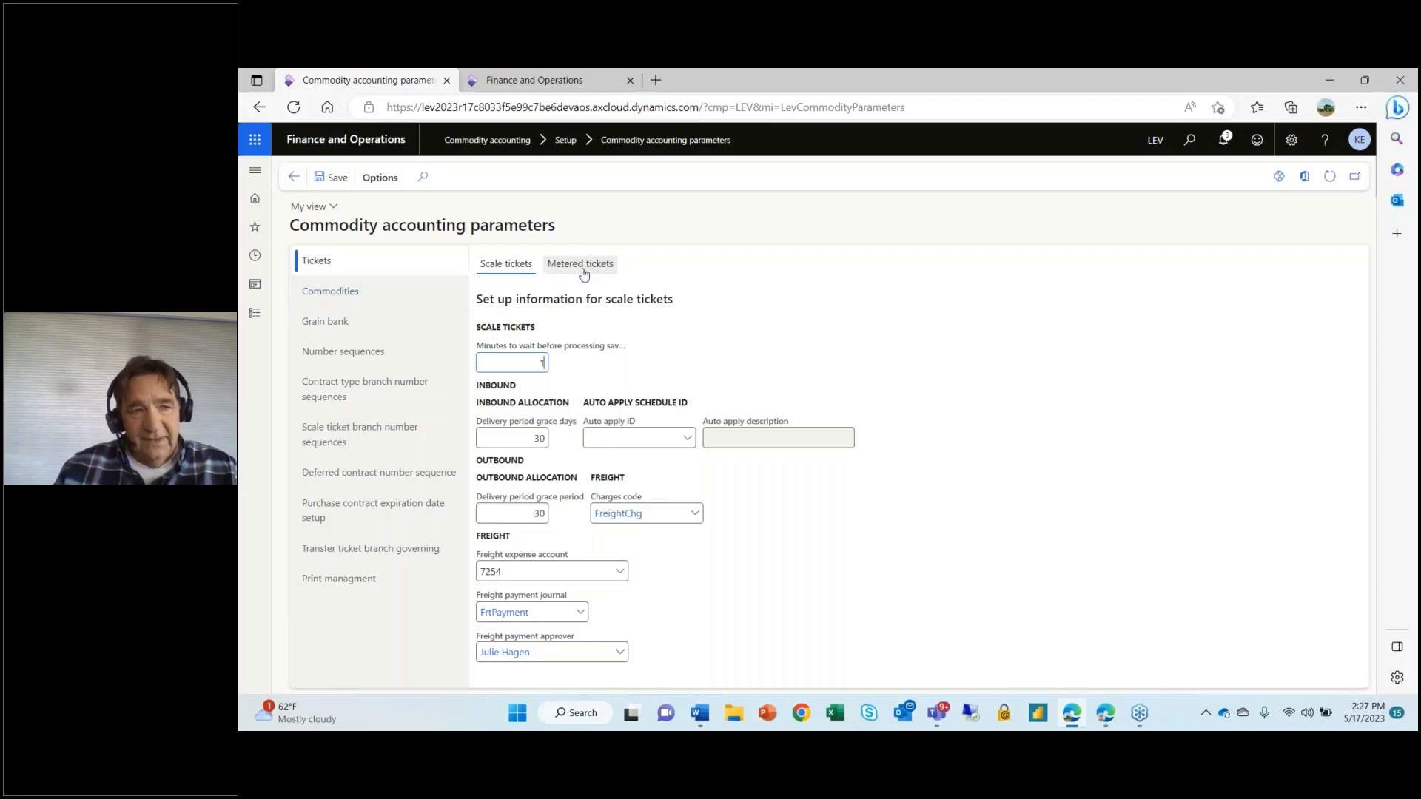
pyautogui.click(342, 296)
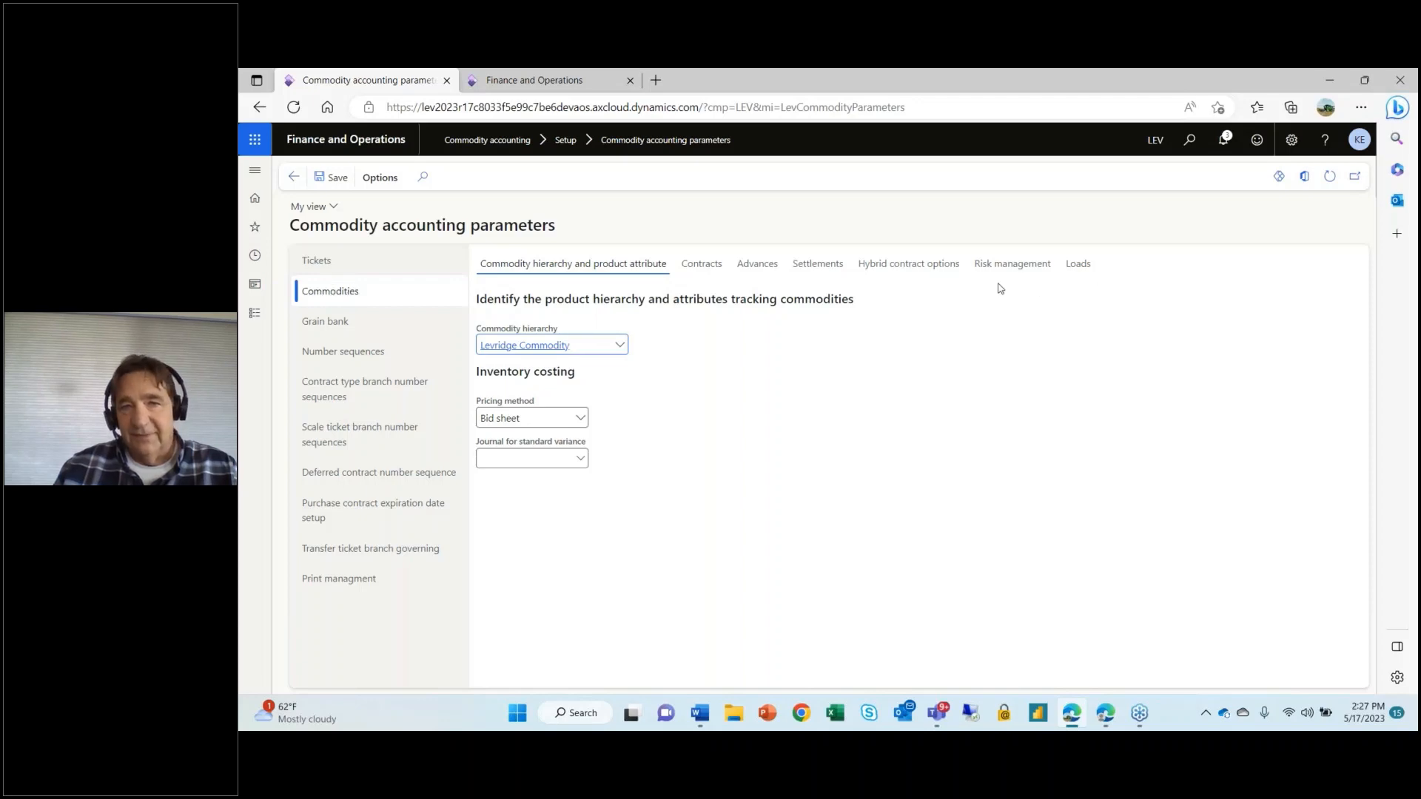
pyautogui.click(703, 267)
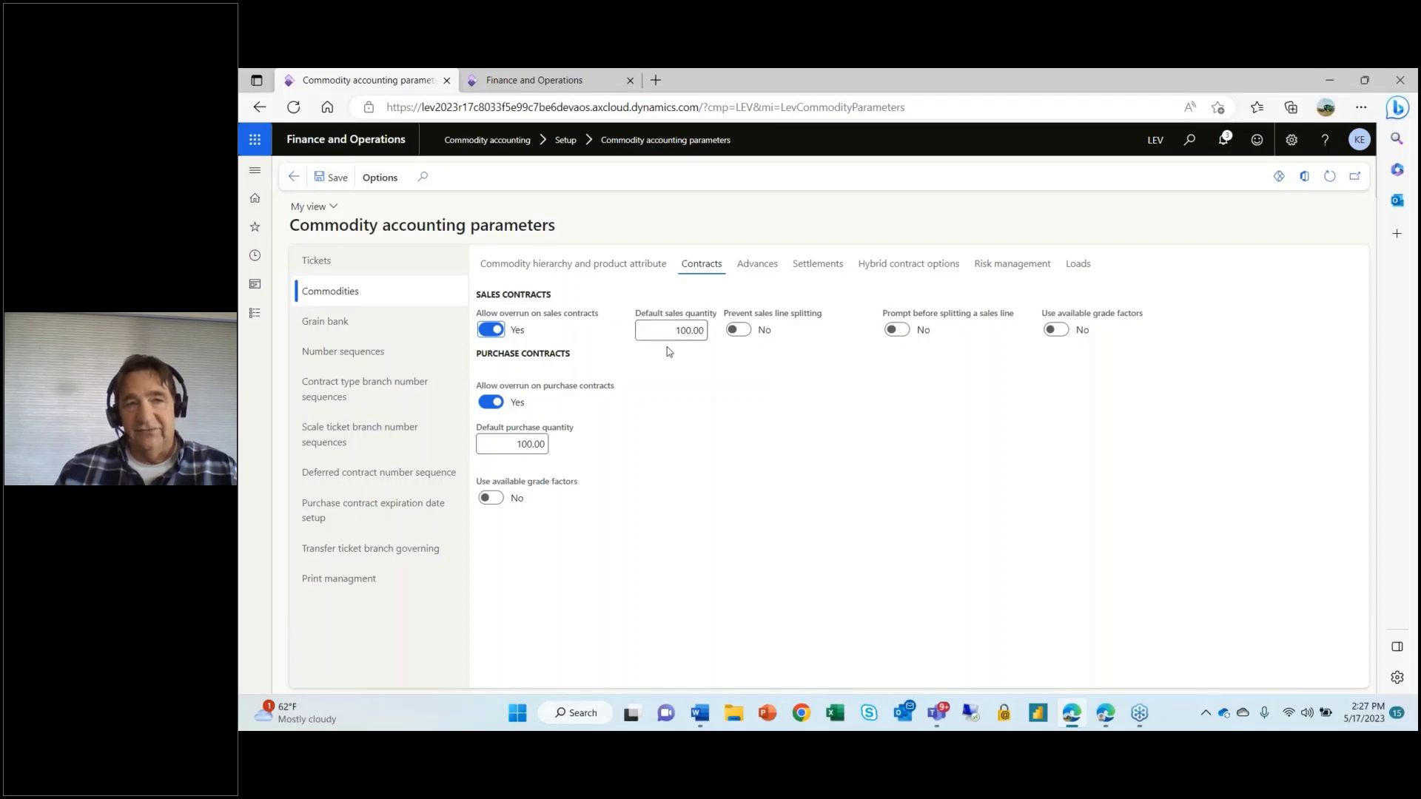
pyautogui.moveTo(655, 320)
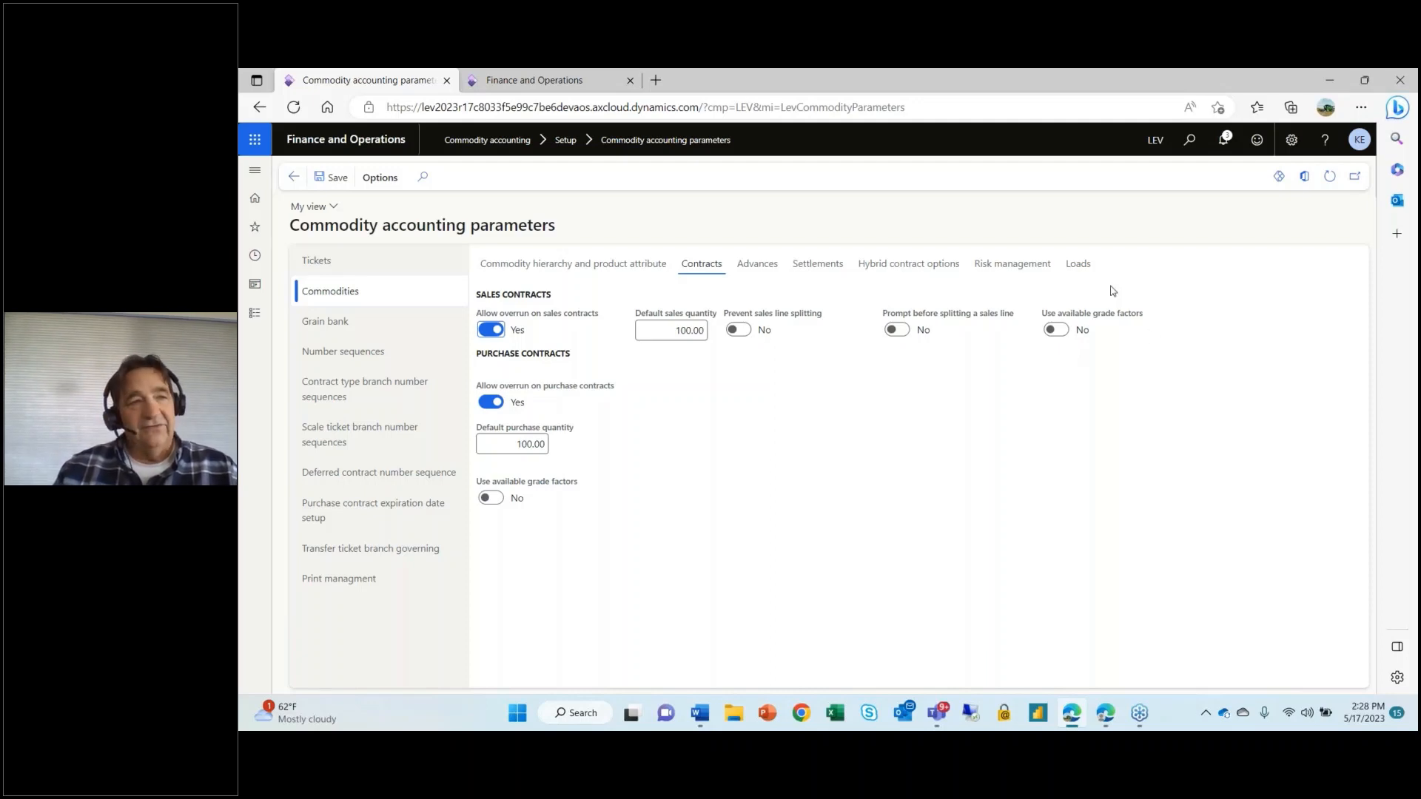
pyautogui.click(292, 180)
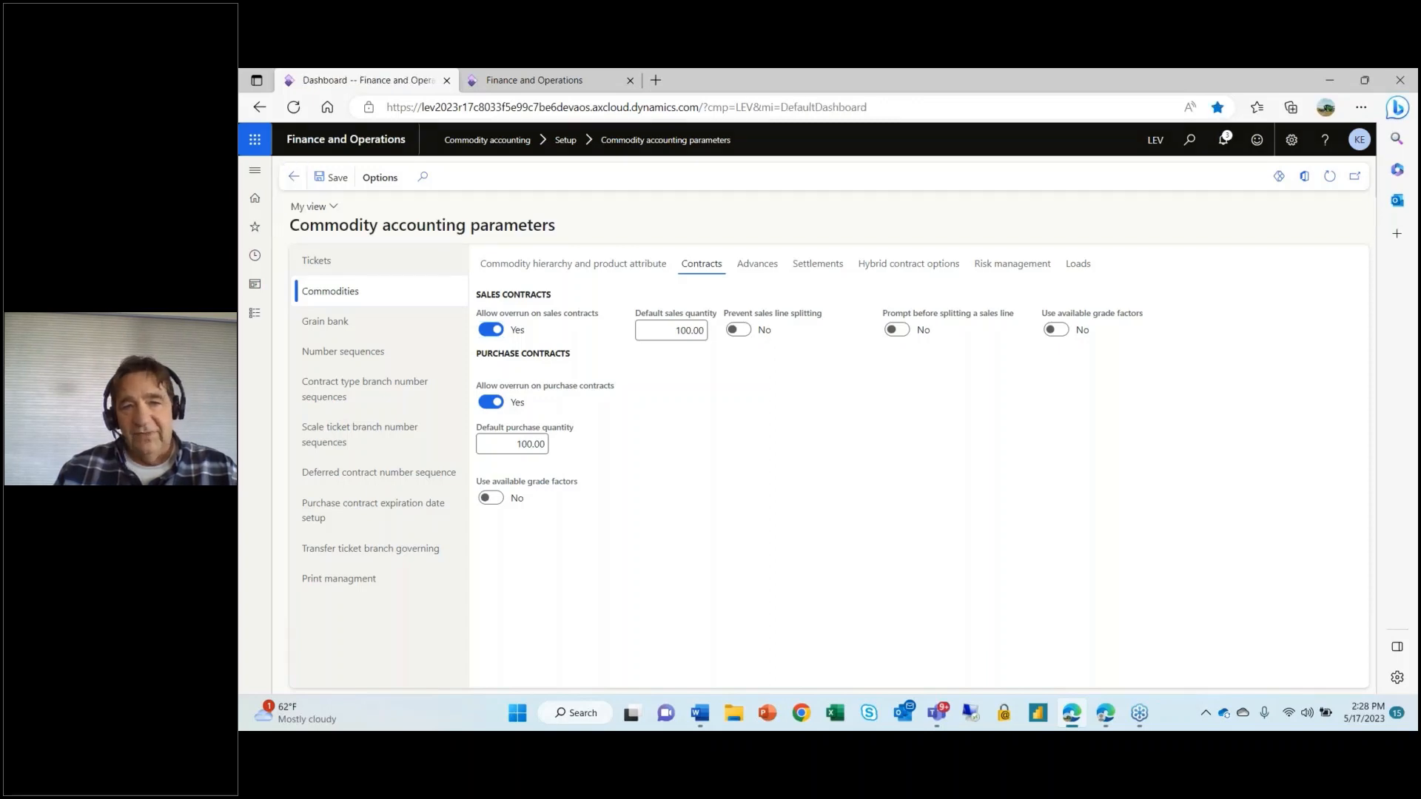
# Step: Open the Purchase contract overruns inquiry, check it for overfilled contracts, and return to the dashboard
pyautogui.click(259, 319)
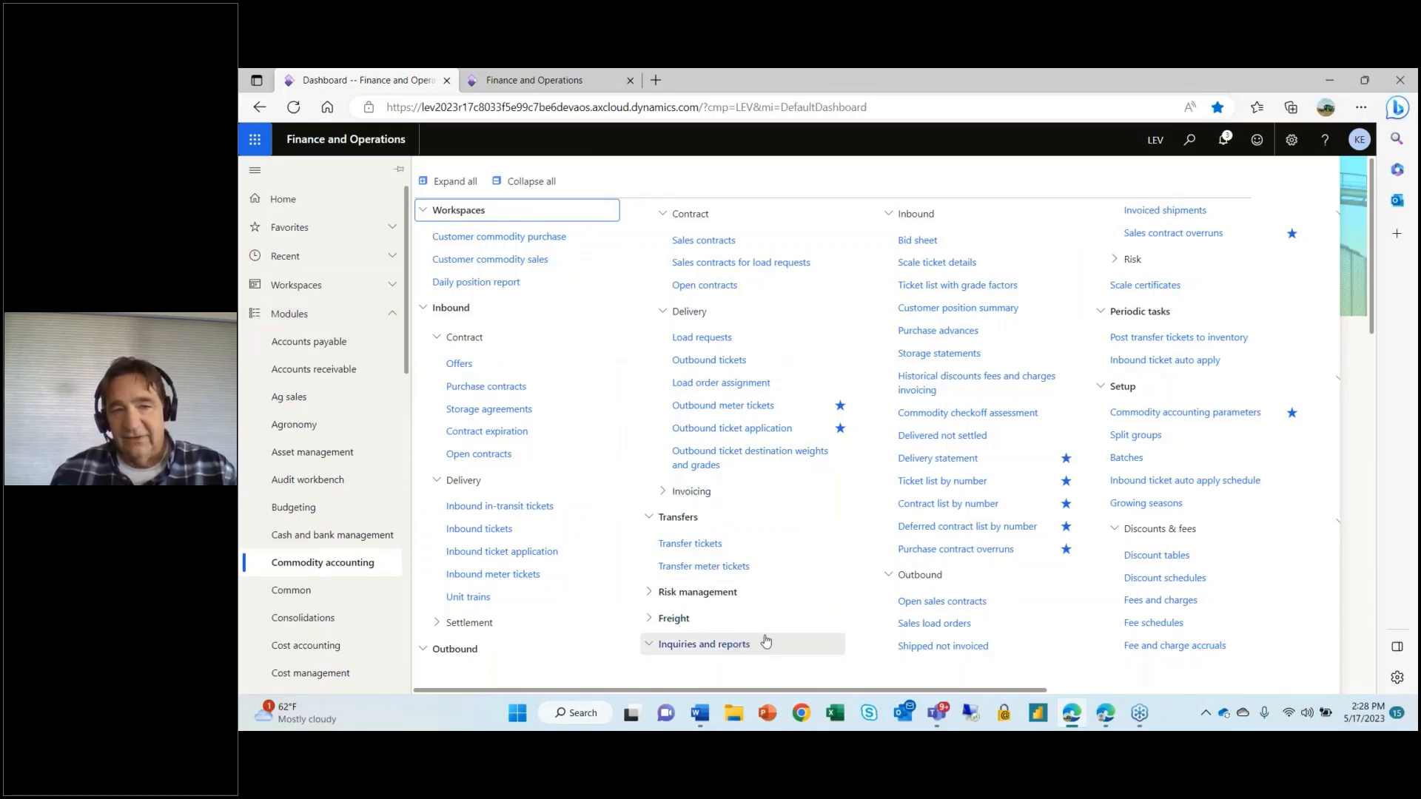
pyautogui.click(953, 557)
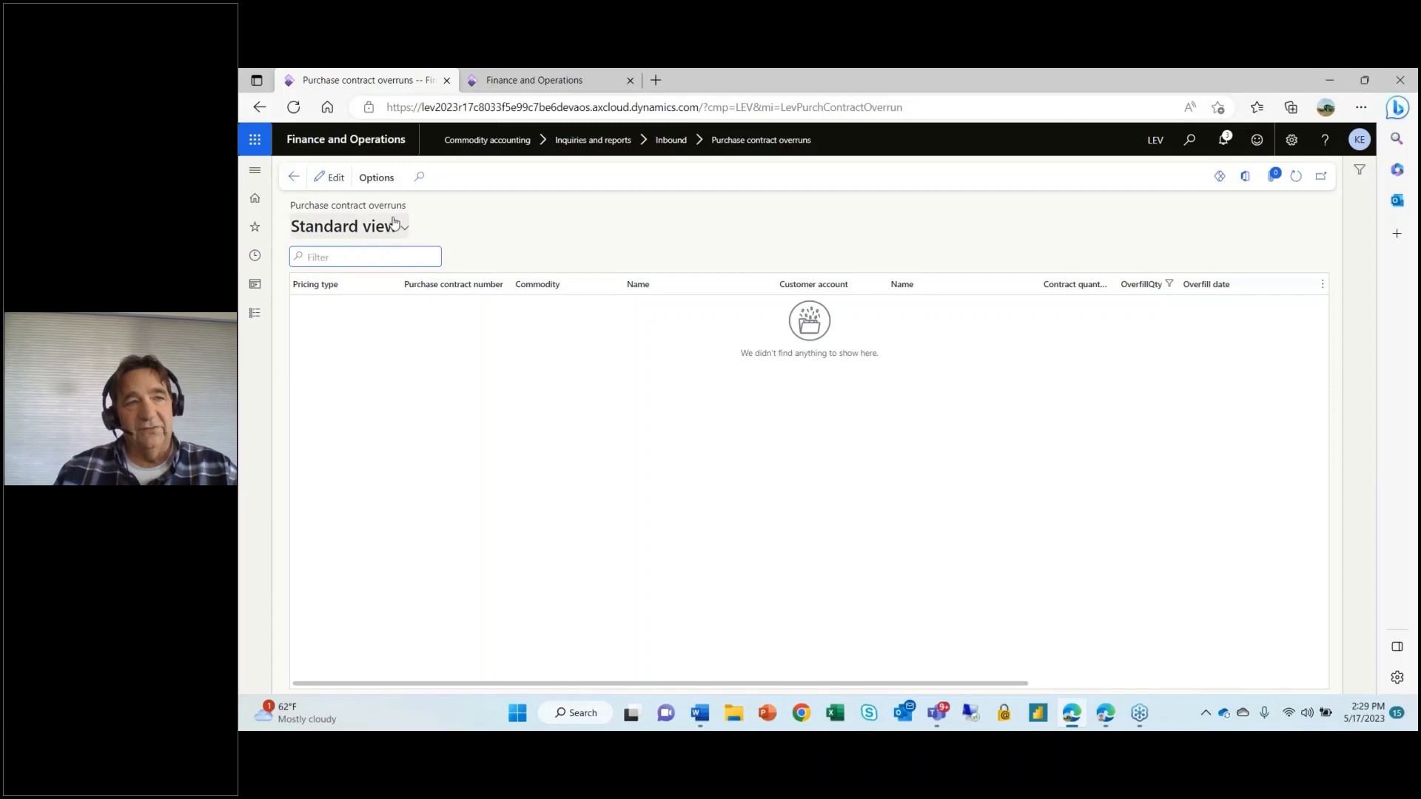
pyautogui.click(294, 178)
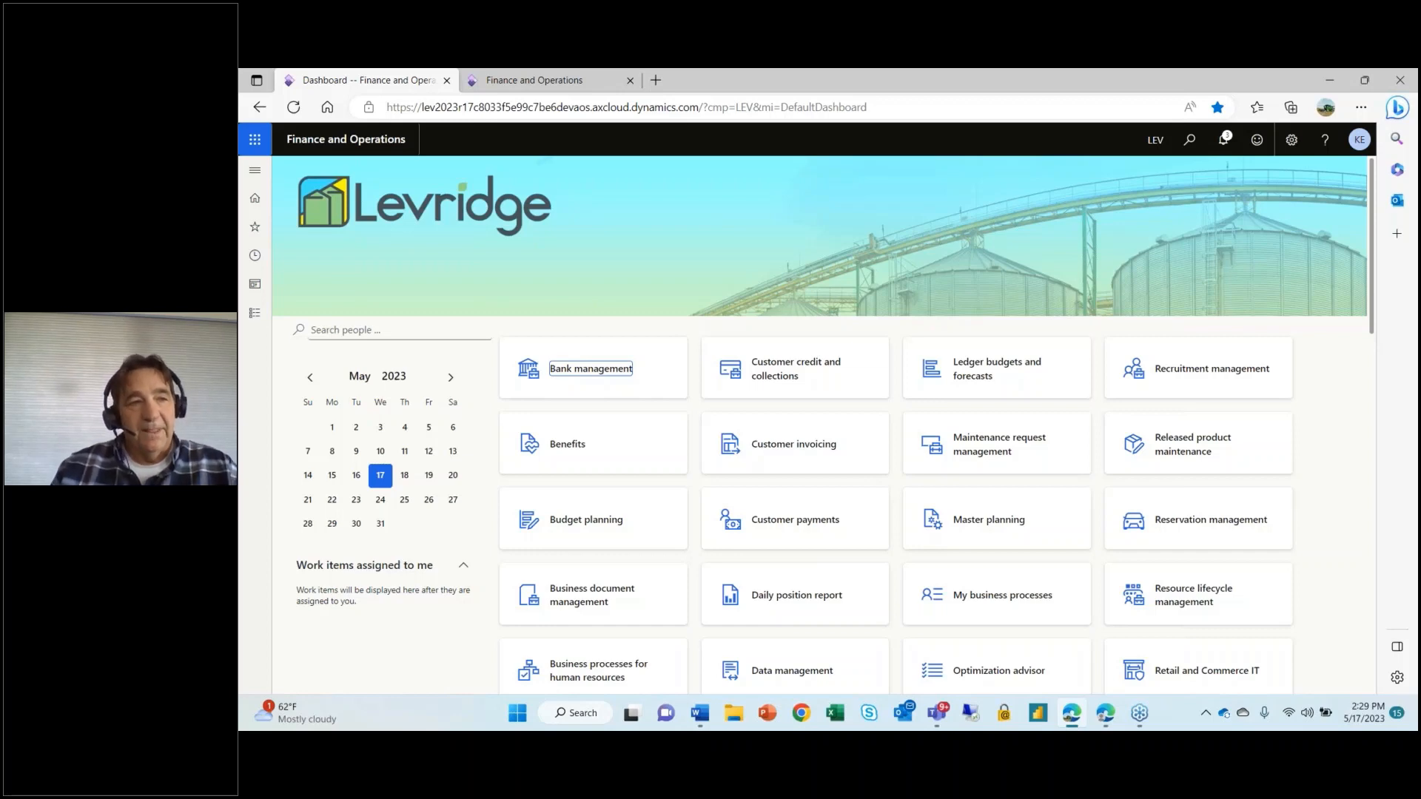
# Step: Start a new purchase contract for branch BAR with contract type Price Later and commodity Corn
pyautogui.click(254, 315)
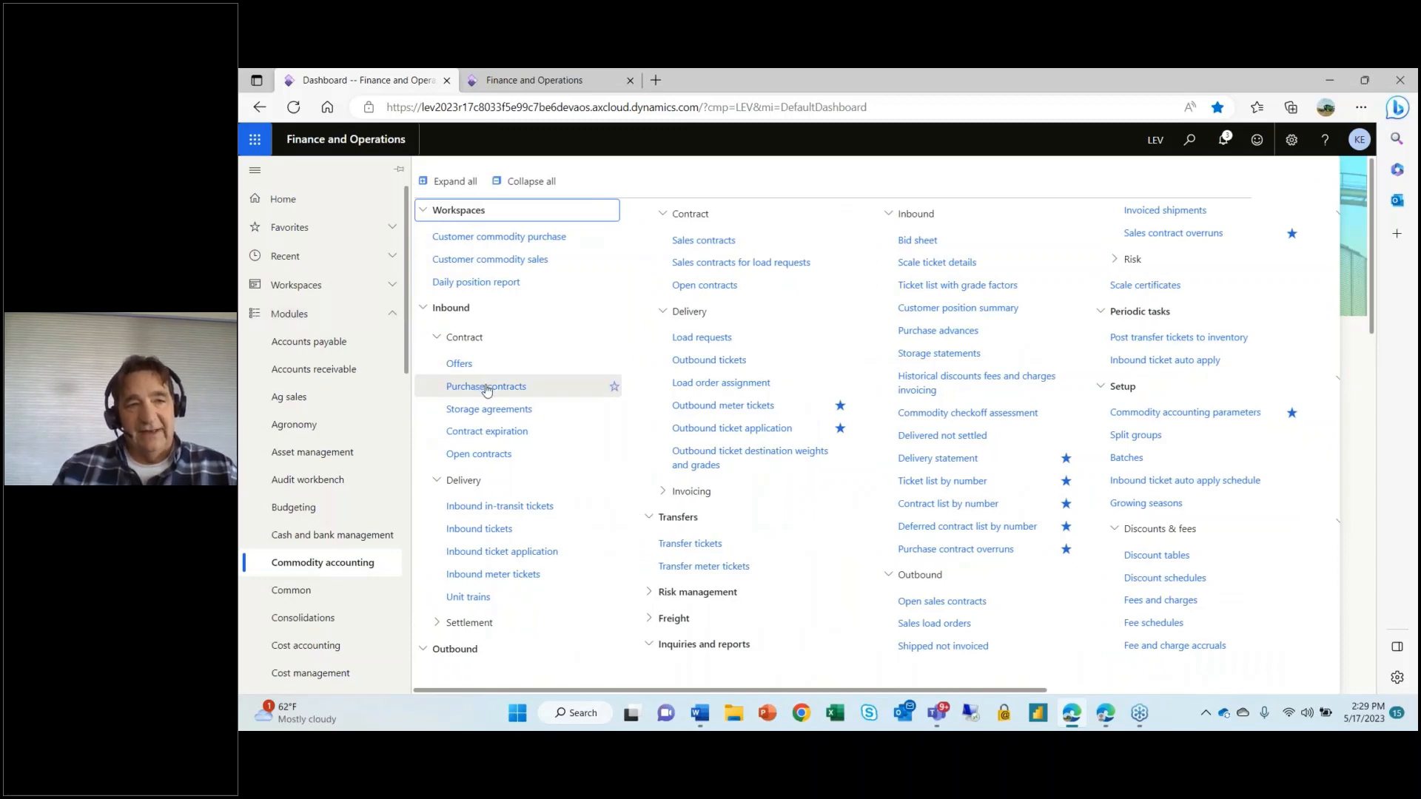
pyautogui.click(488, 387)
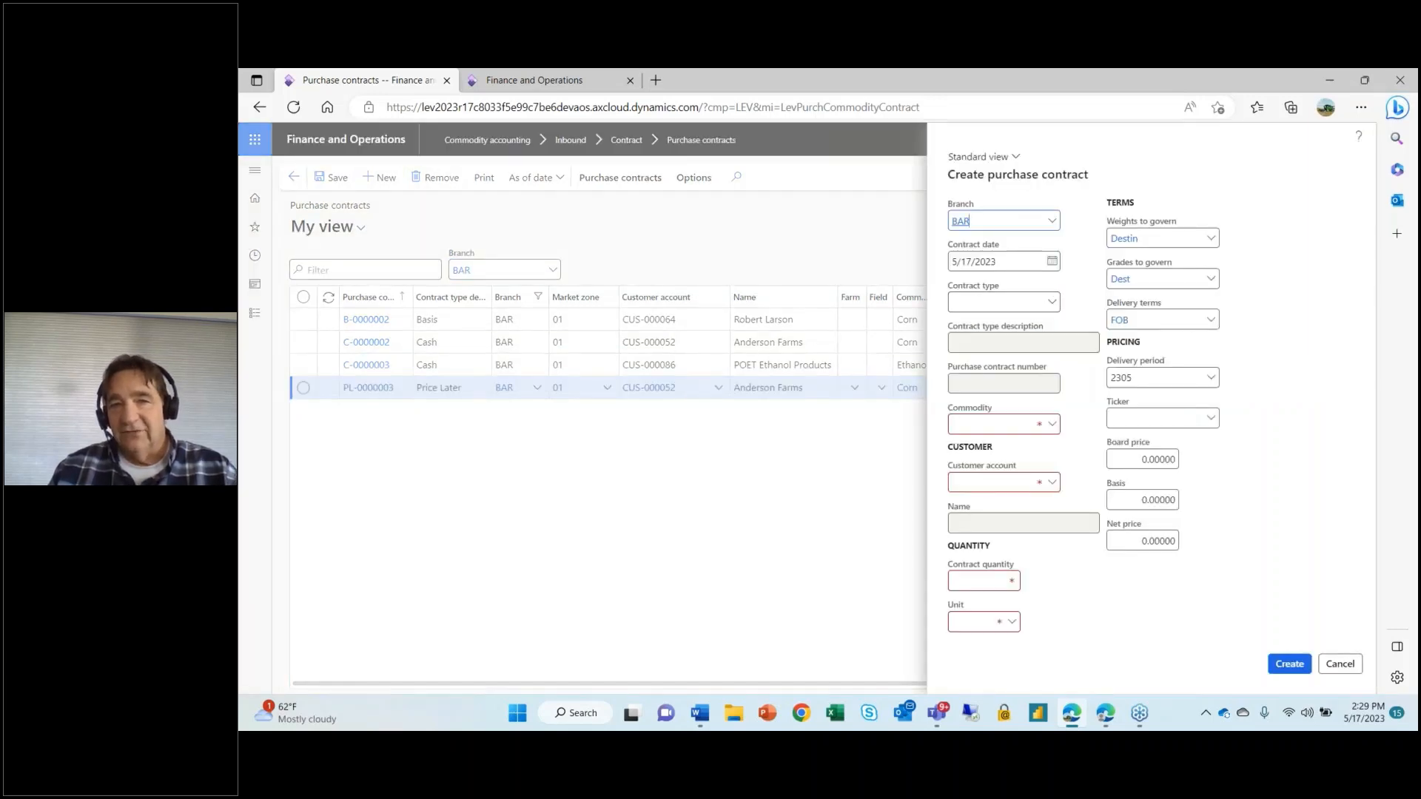
pyautogui.click(1053, 303)
pyautogui.click(1052, 304)
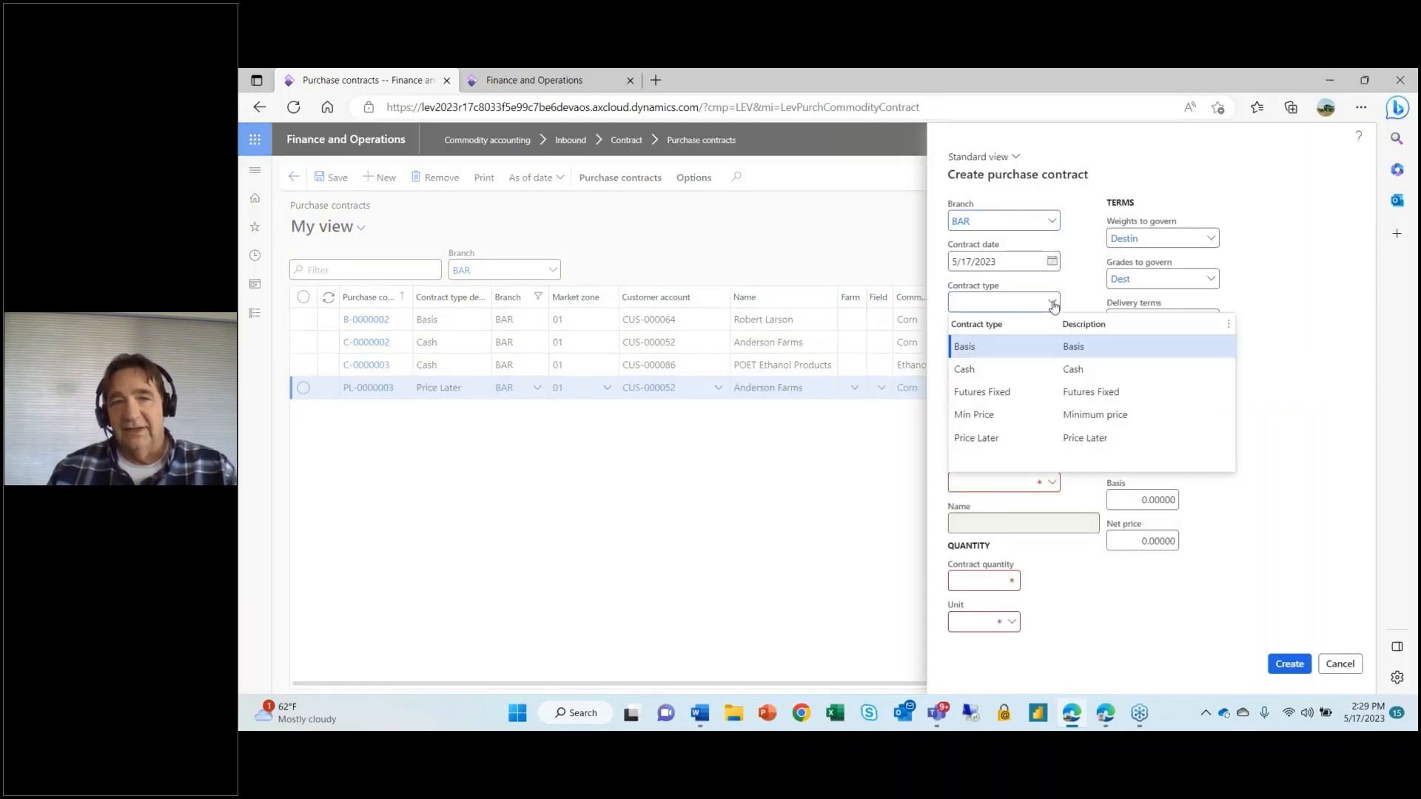
pyautogui.click(1003, 439)
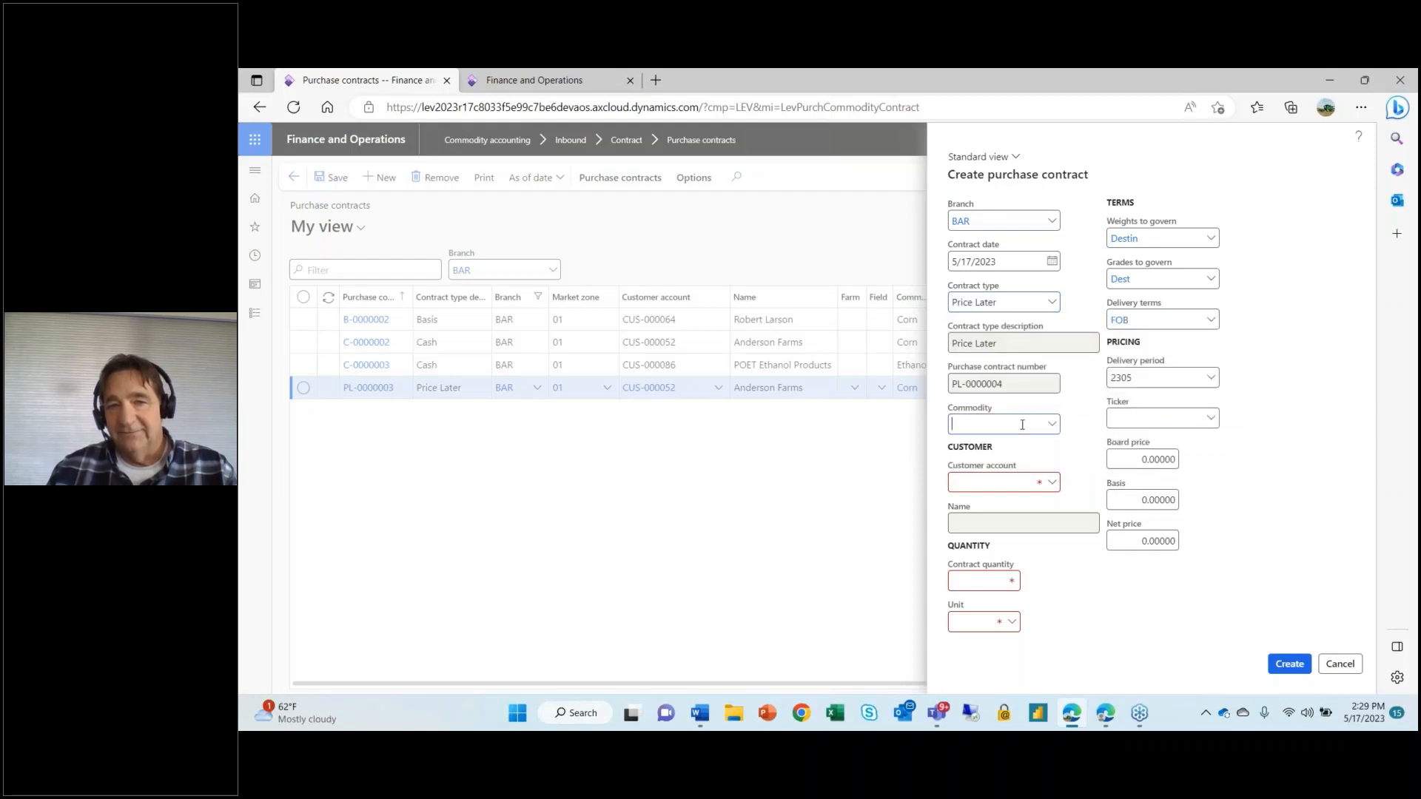
pyautogui.write('corn')
pyautogui.press('Tab')
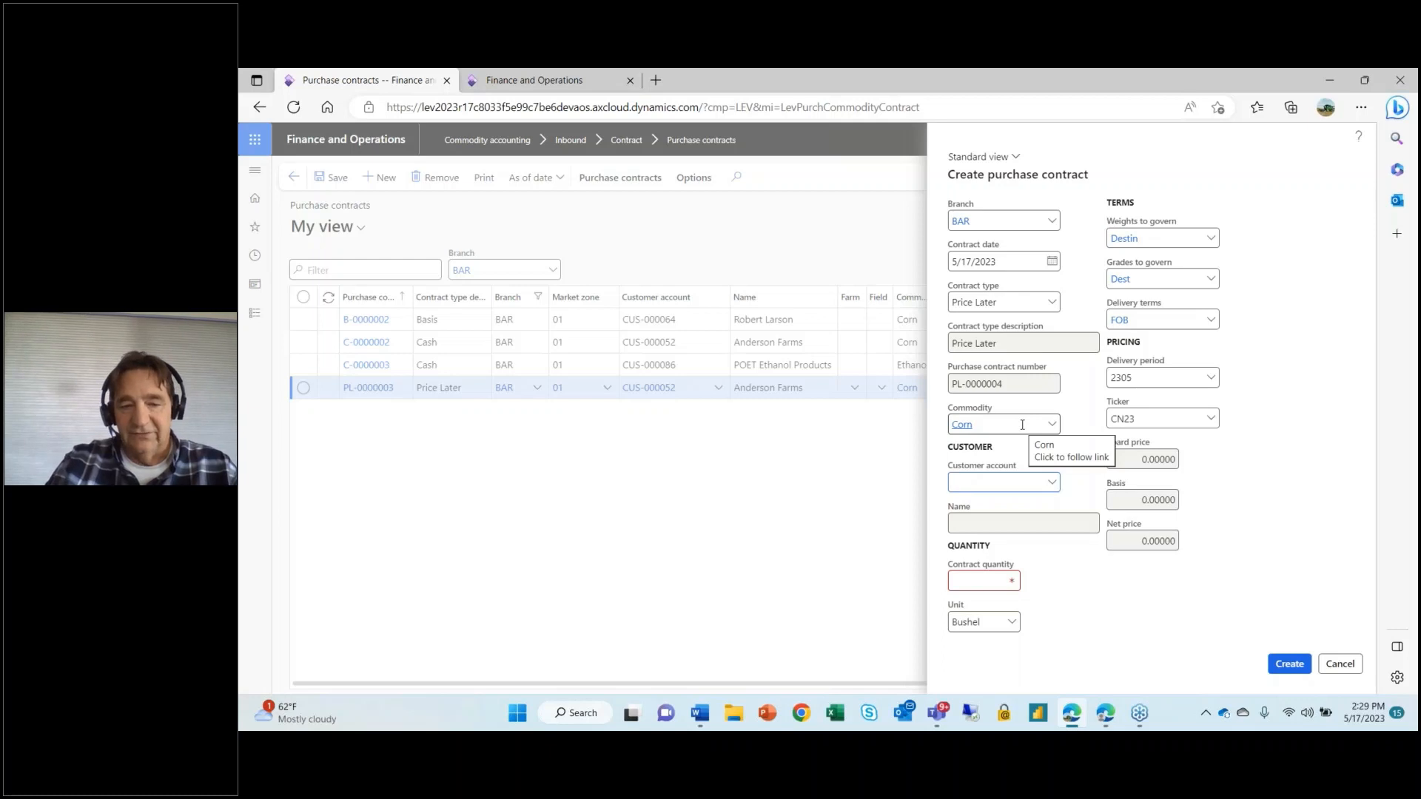
# Step: Choose Anderson Farms as the customer, set the contract quantity to 100 bushels, and create the purchase contract
pyautogui.write('A')
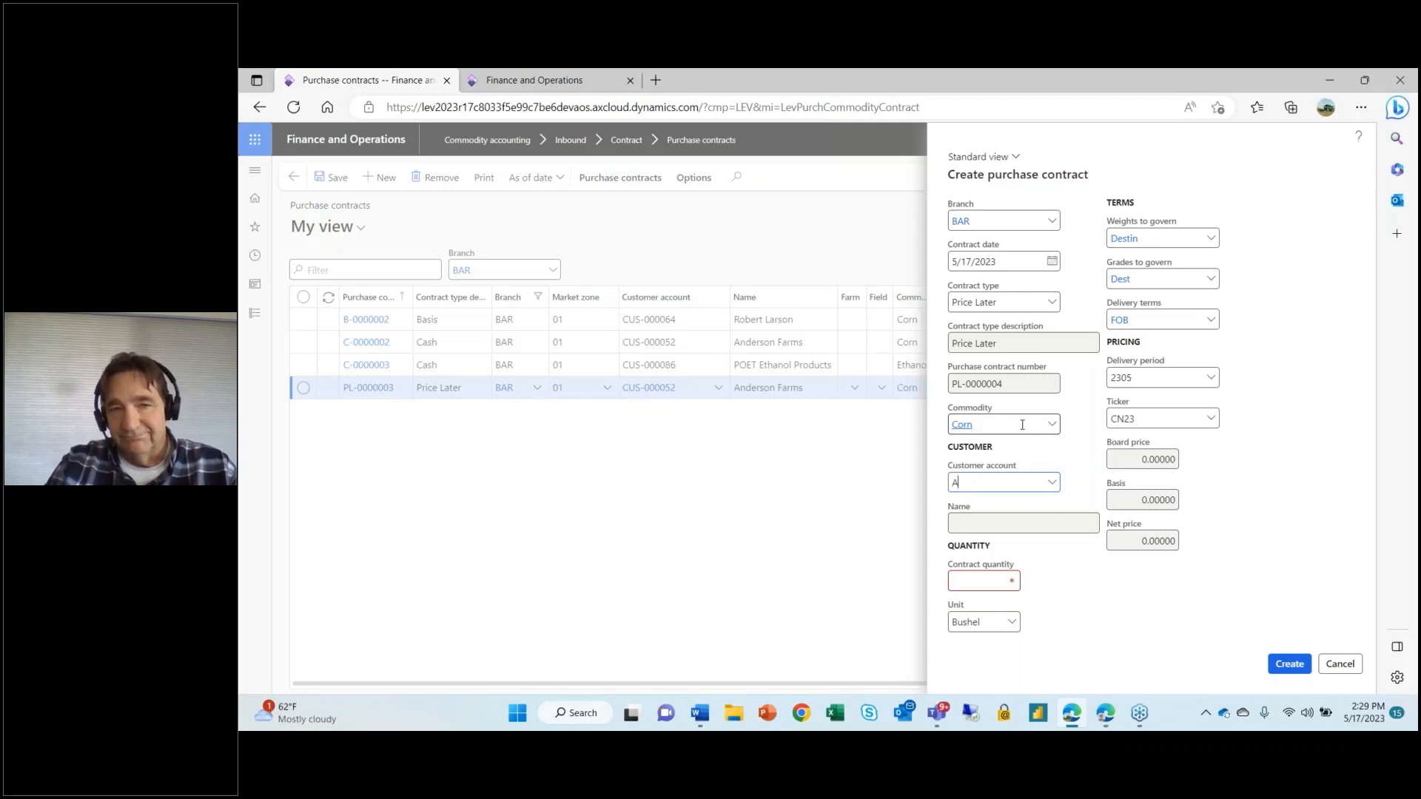
pyautogui.write('nd')
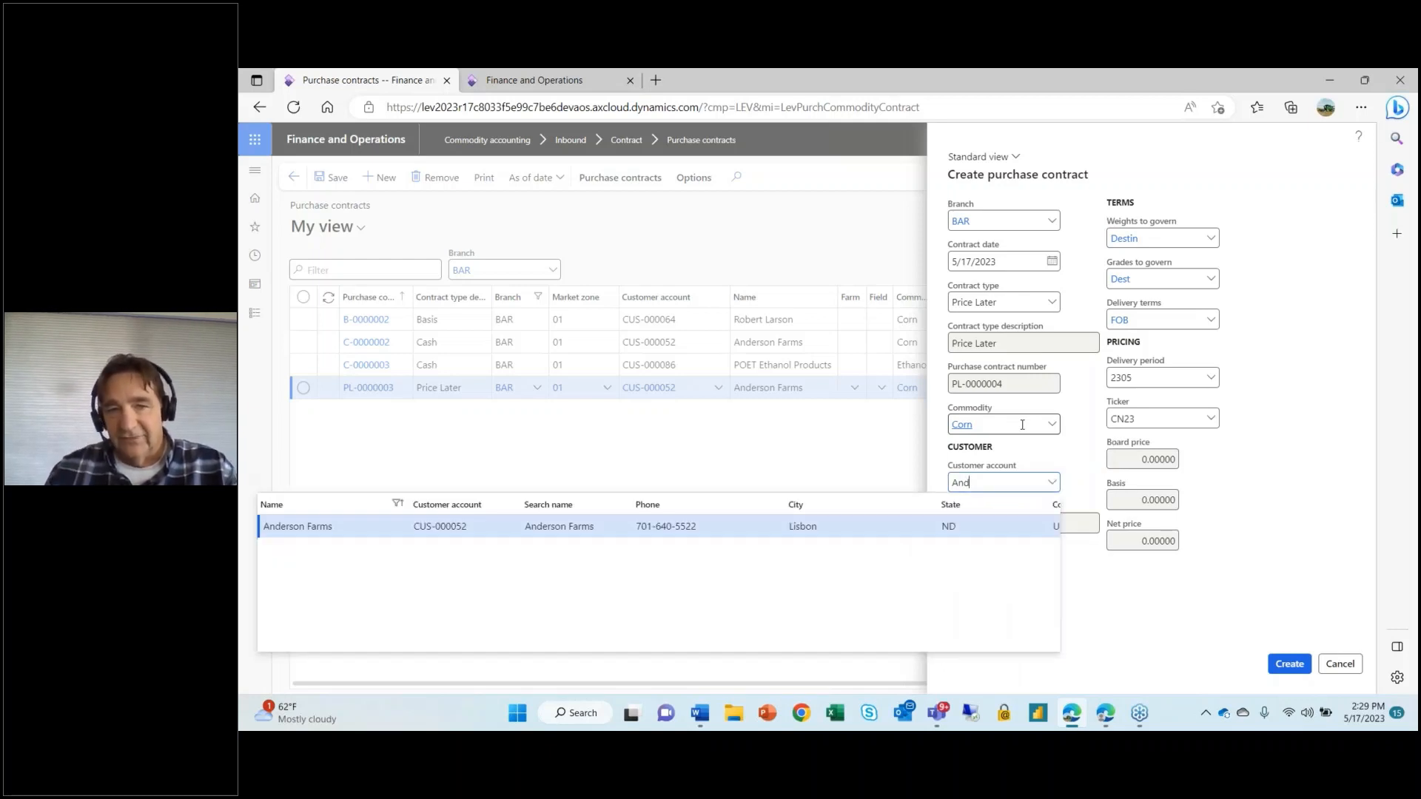
pyautogui.click(925, 529)
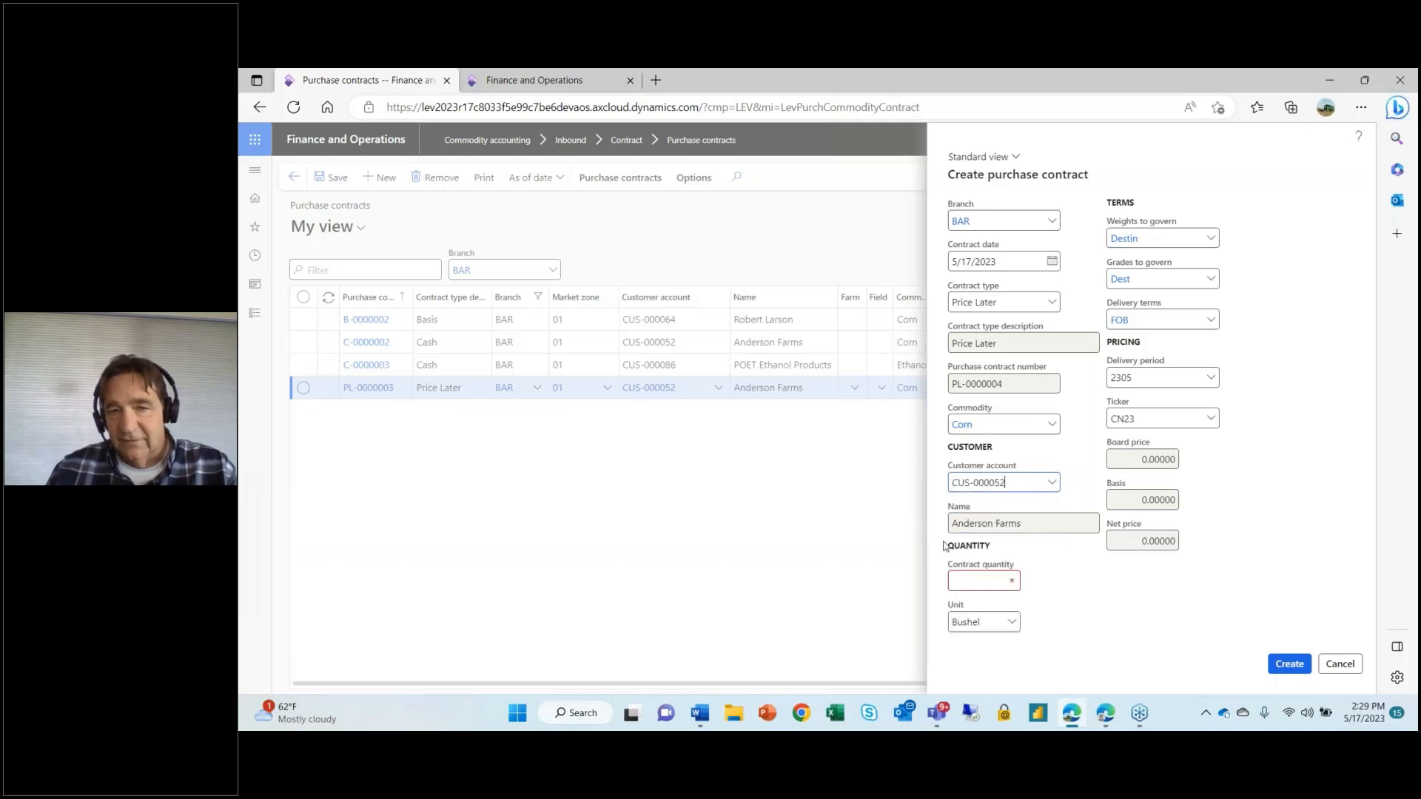
pyautogui.click(976, 581)
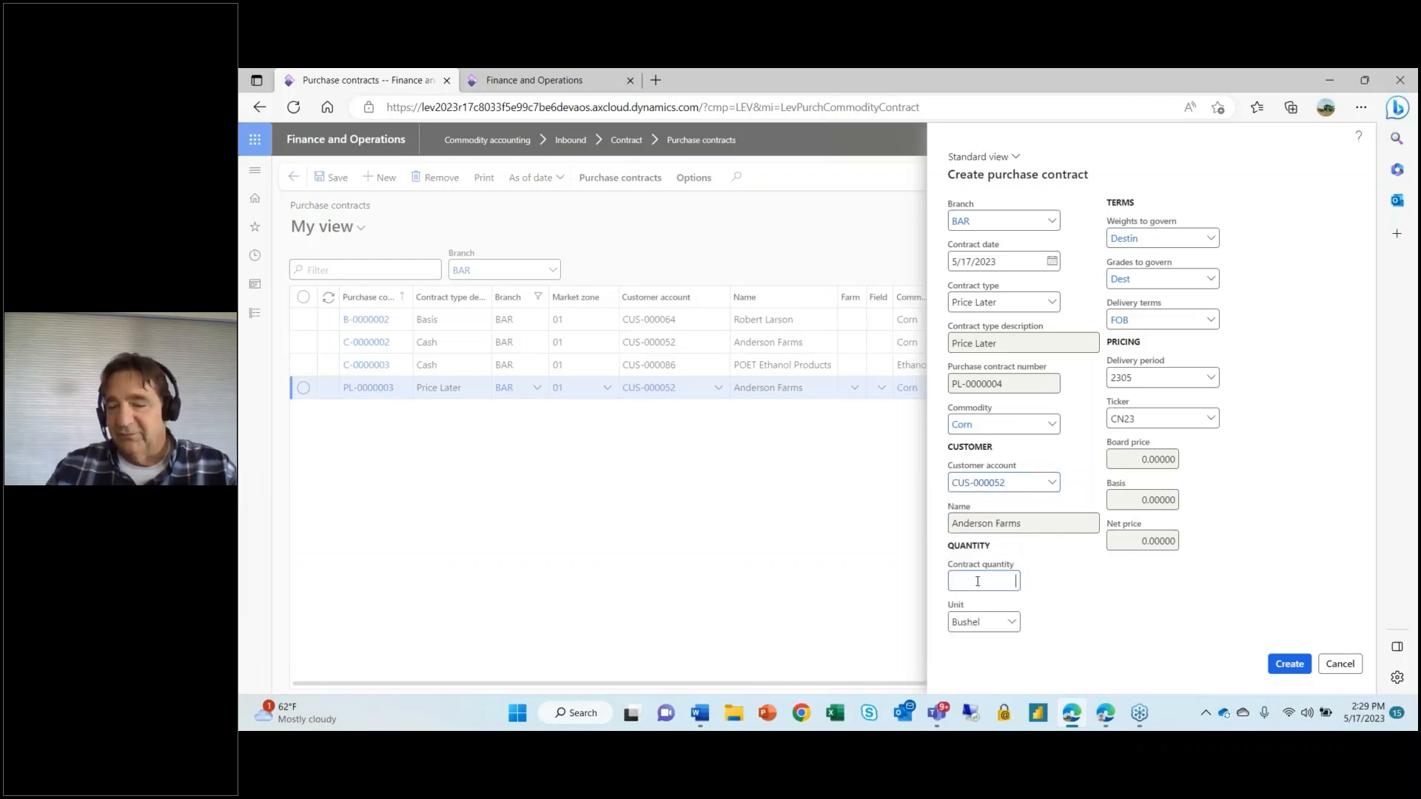
pyautogui.write('100')
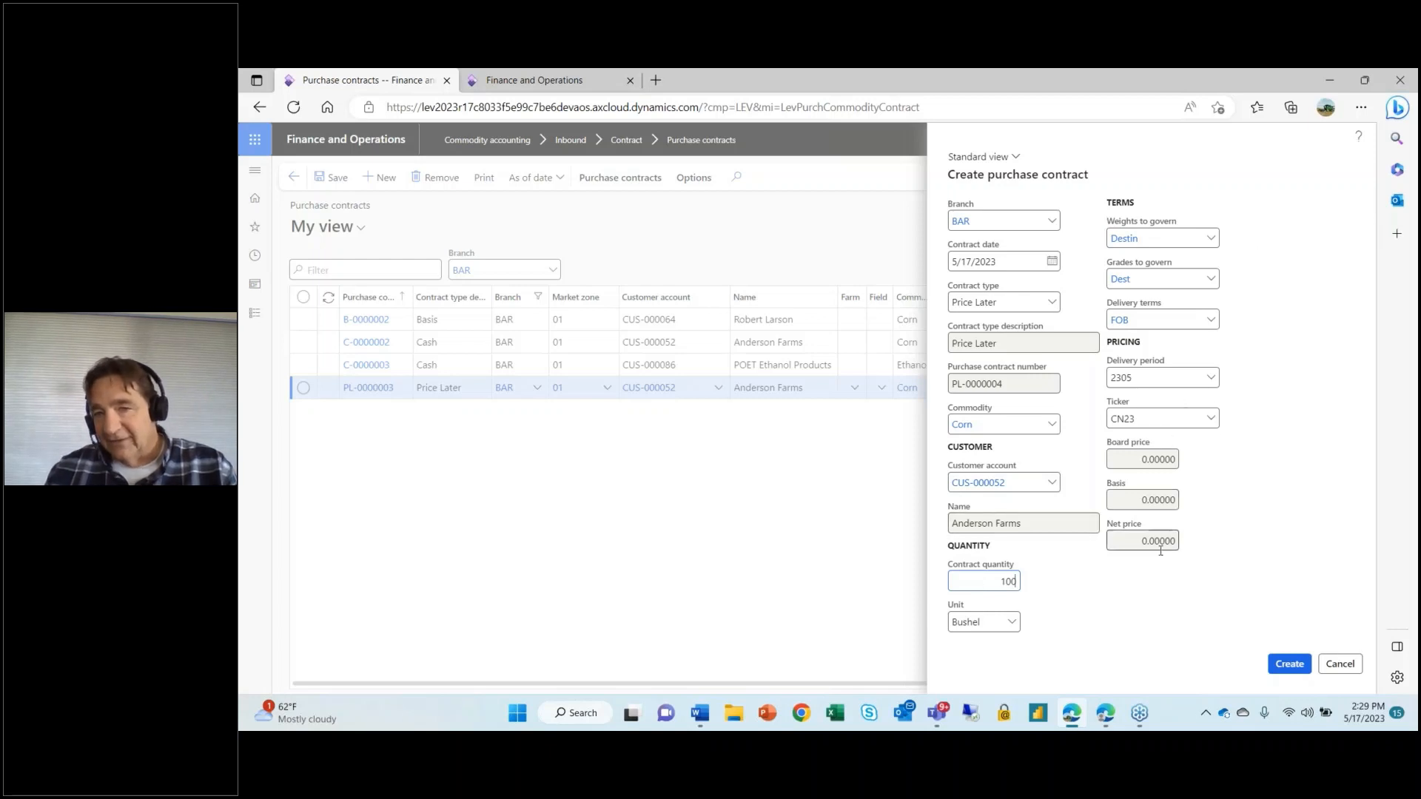
pyautogui.click(1288, 664)
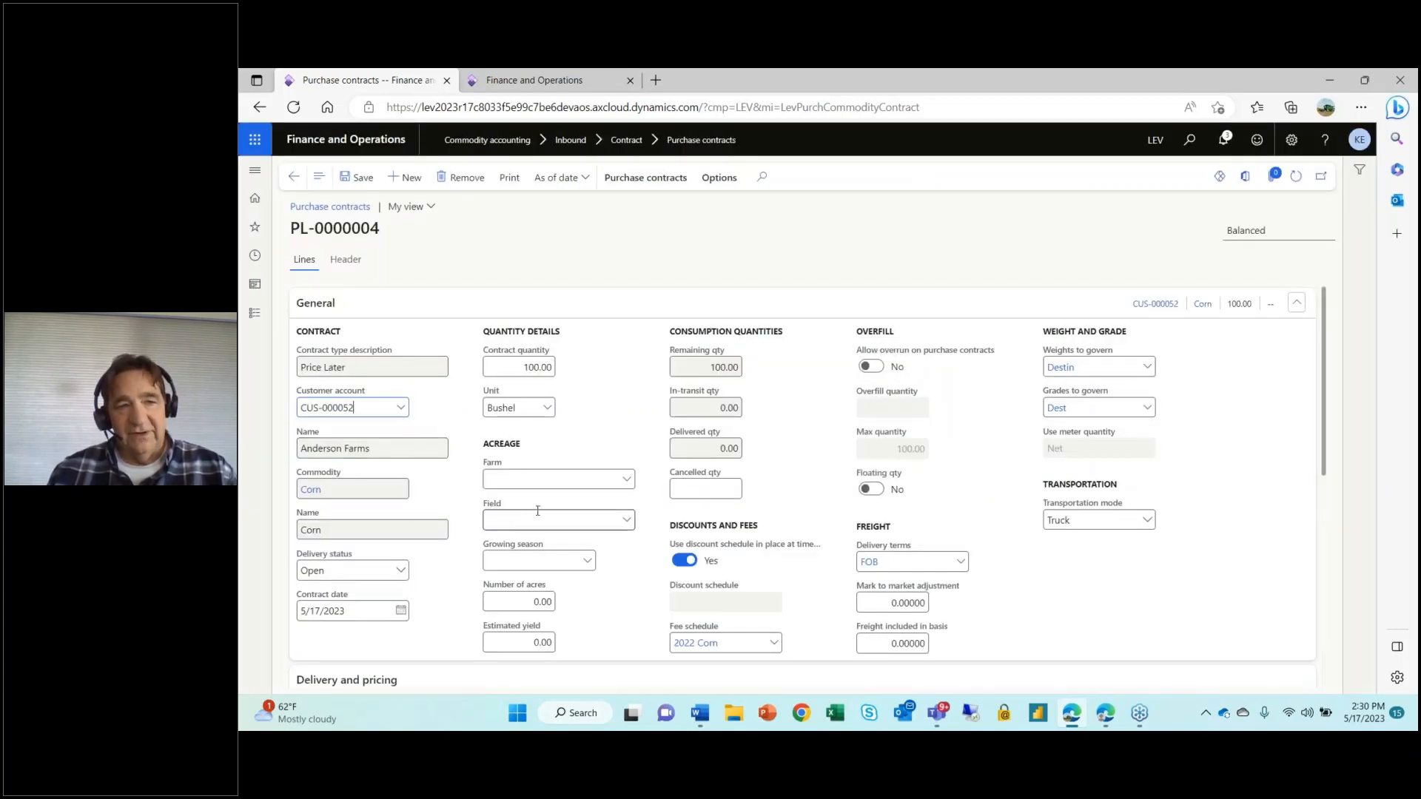
# Step: Enable floating quantity on the new Price Later contract, review its delivery status options, and leave the contract
pyautogui.click(876, 490)
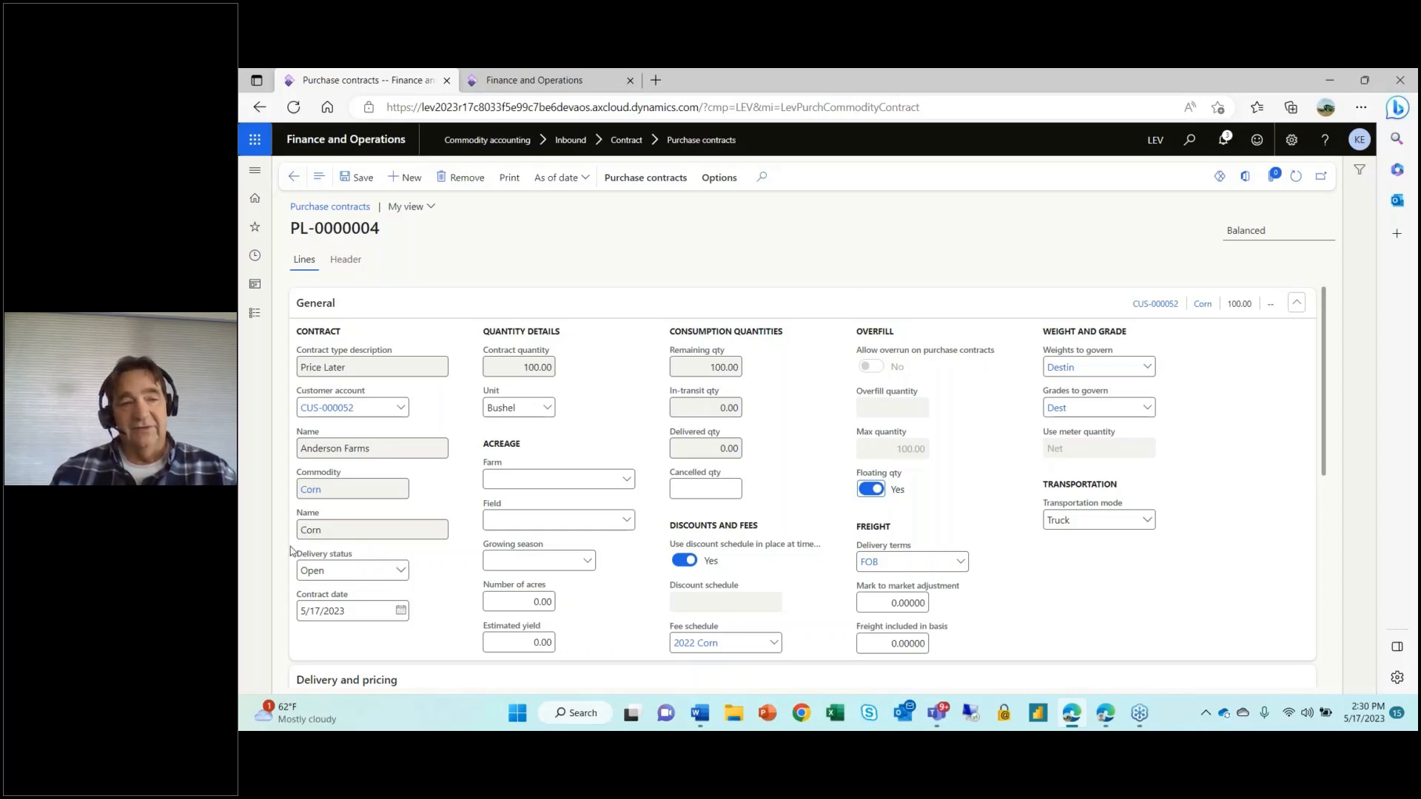
pyautogui.click(402, 578)
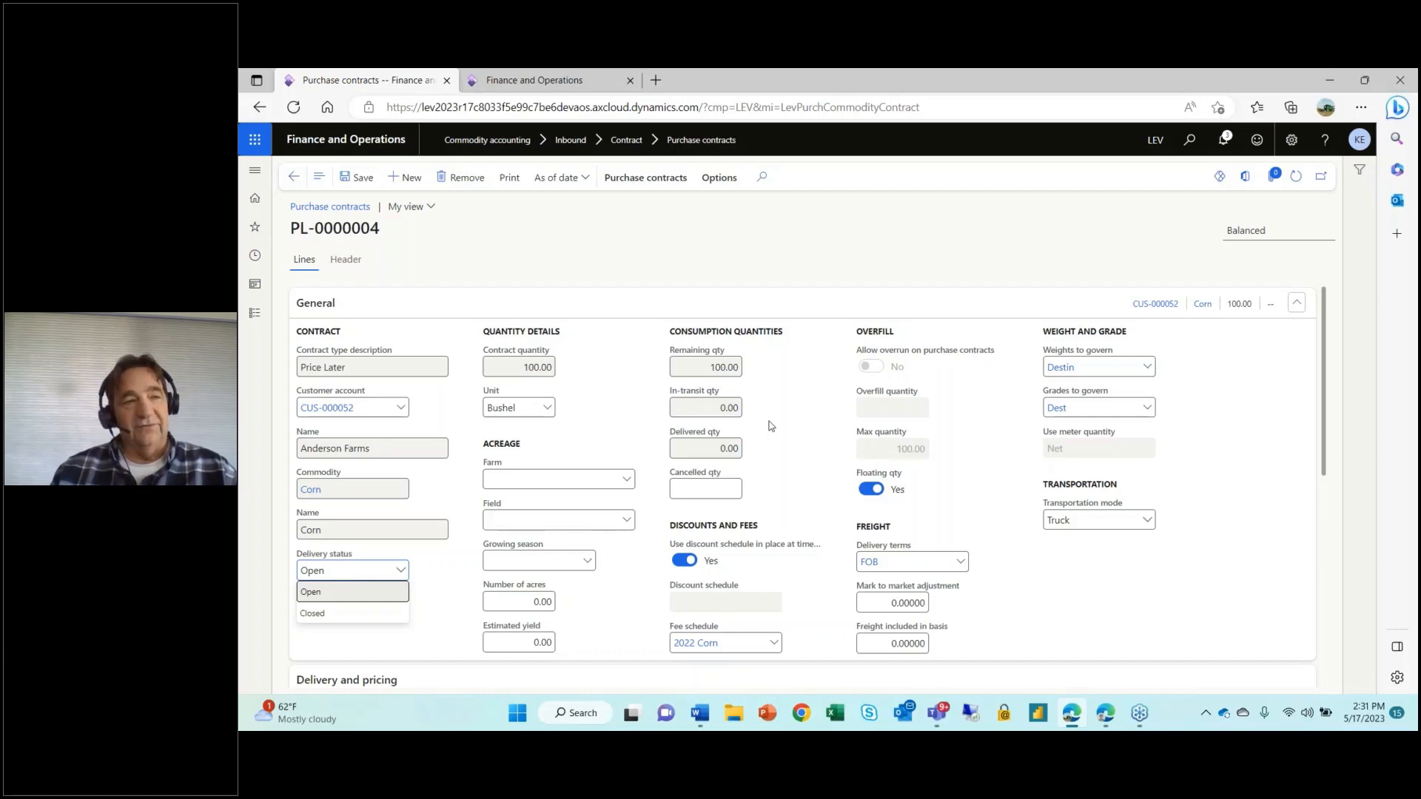
pyautogui.click(293, 176)
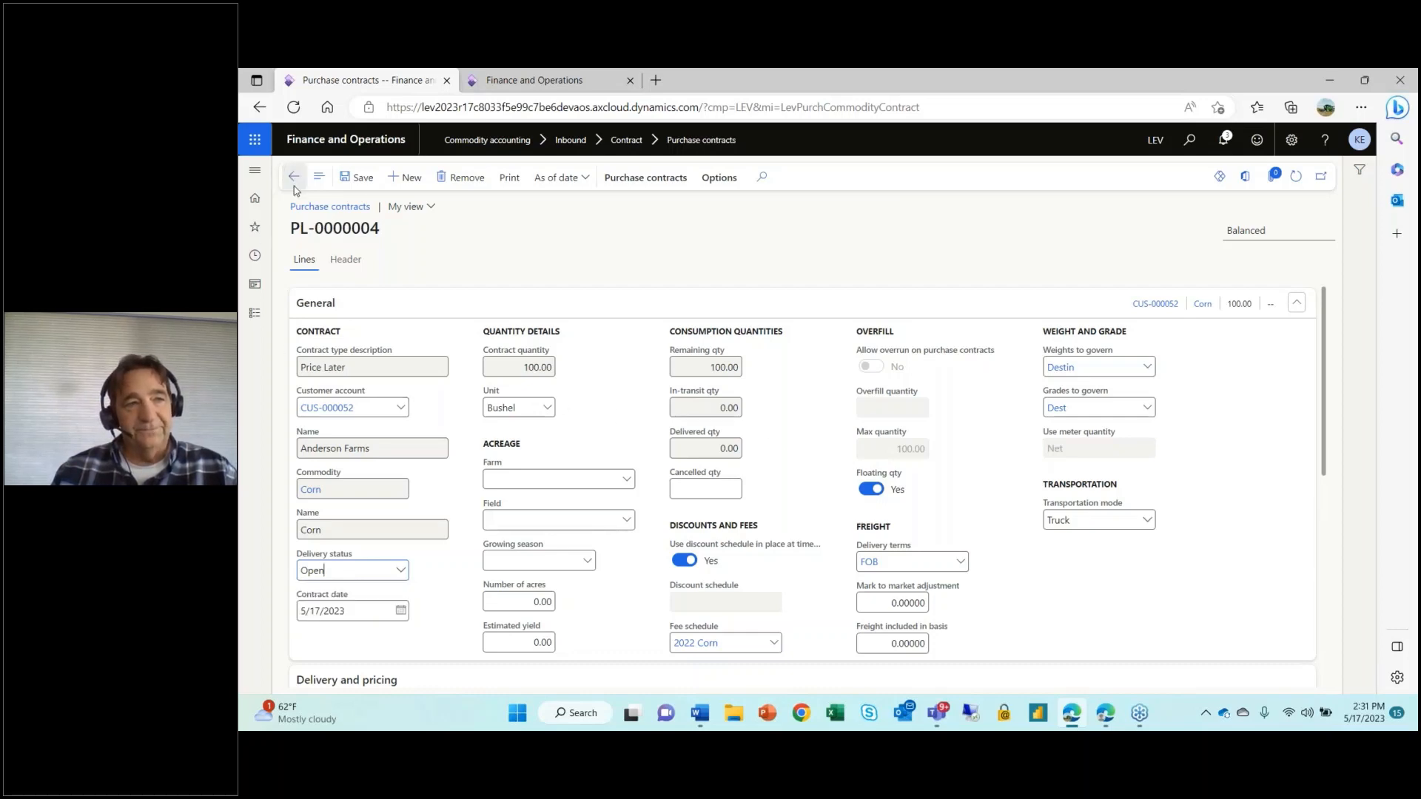
# Step: Run the Ticket list by number report for inbound BAR tickets from 4/1/2022 to 5/2/2023, examine it, and close it
pyautogui.click(255, 314)
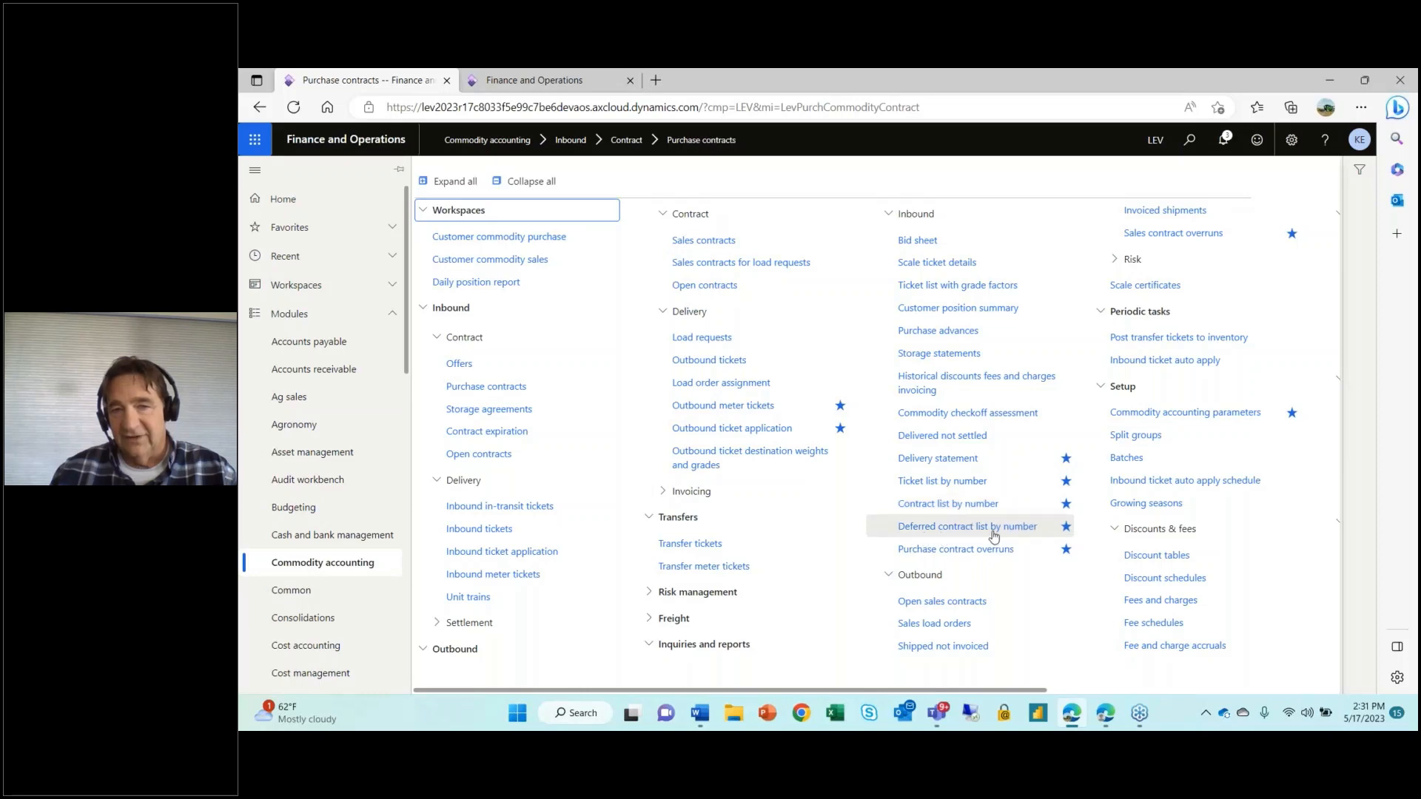
pyautogui.click(935, 483)
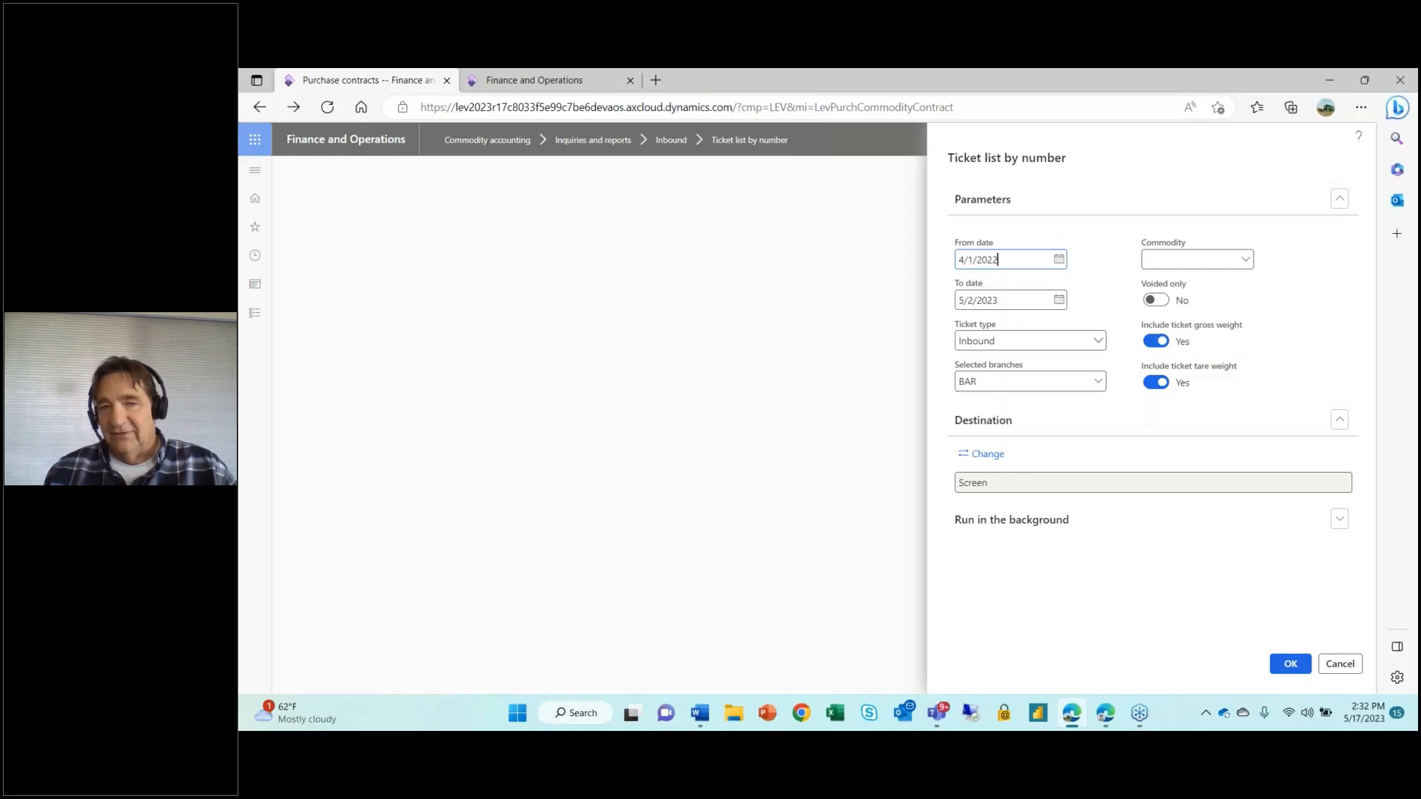
pyautogui.click(1290, 664)
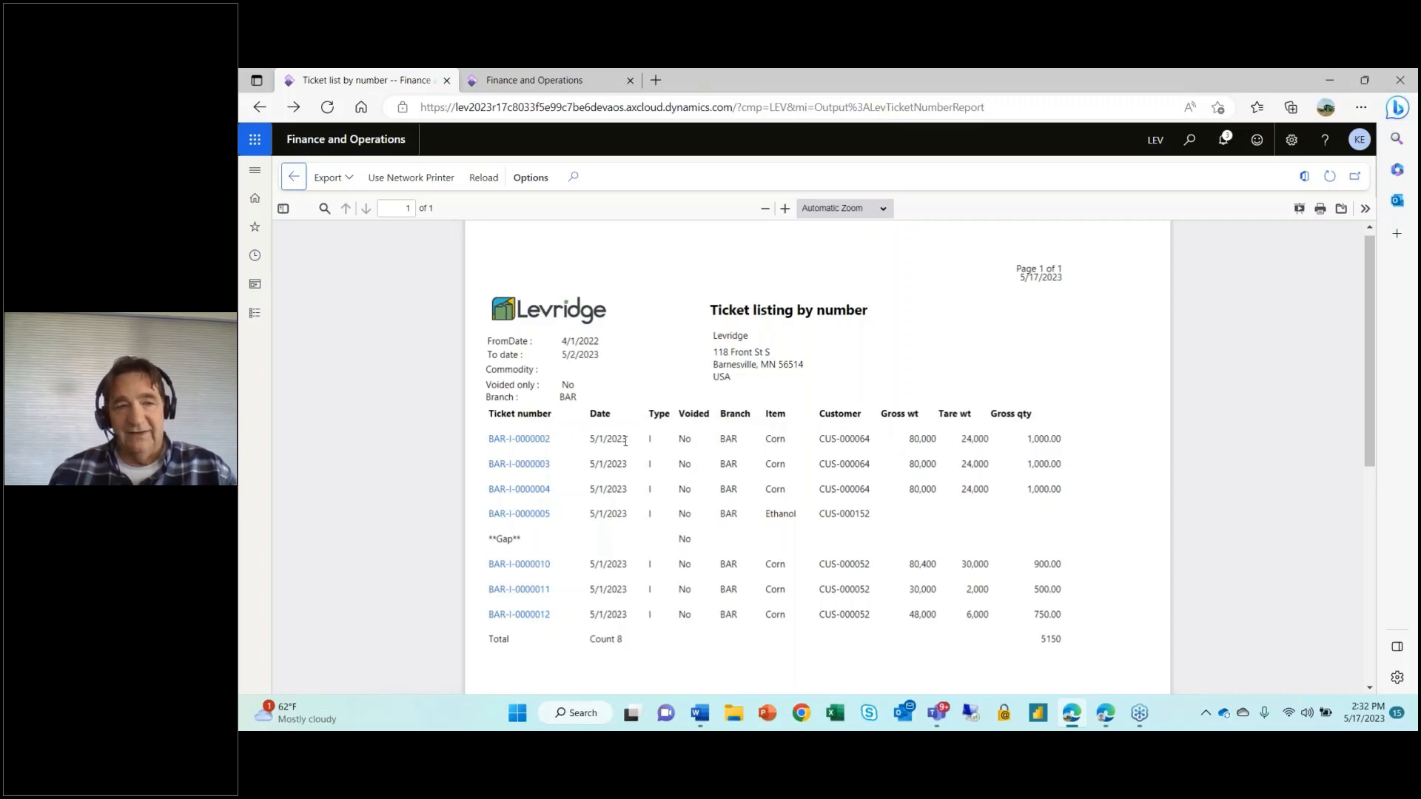
pyautogui.scroll(-2, 607, 437)
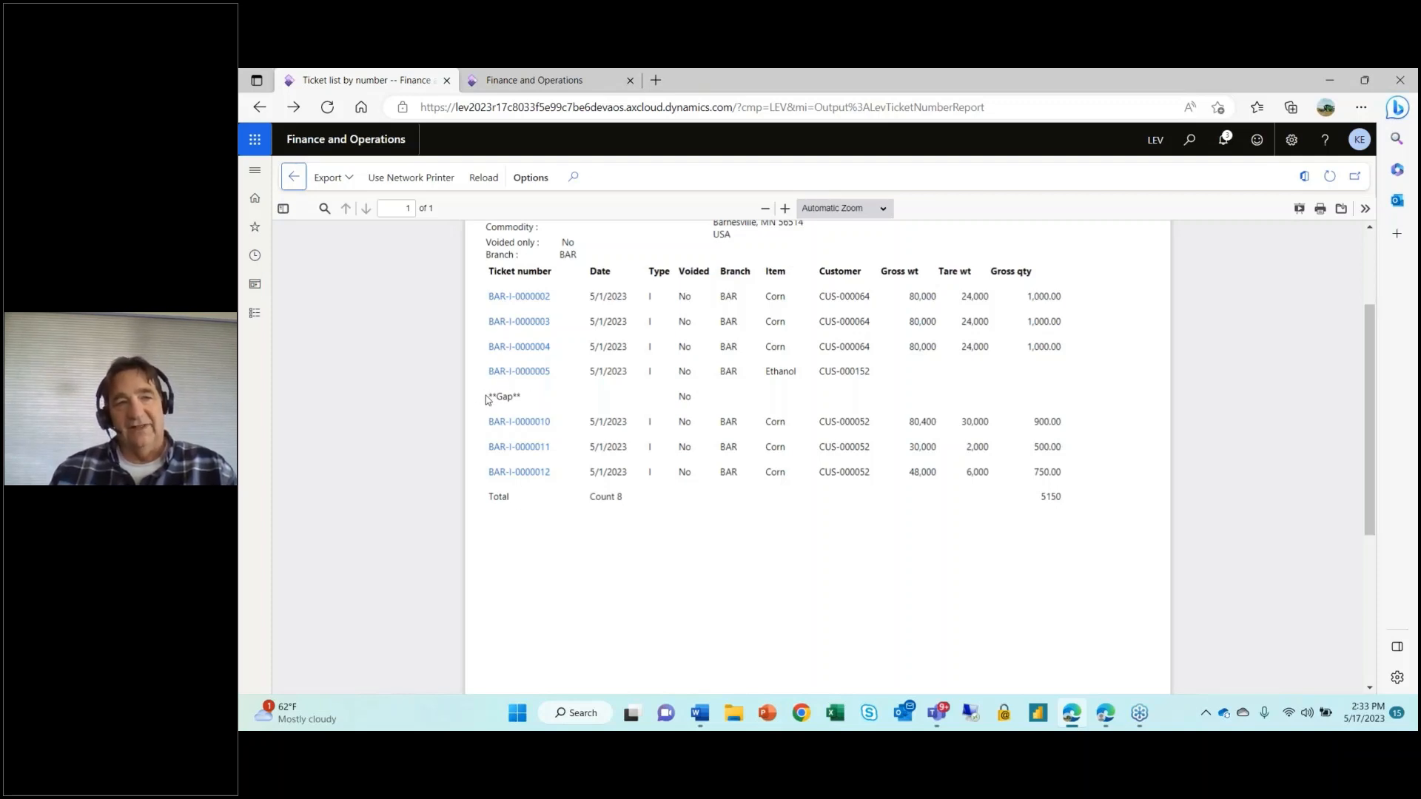
pyautogui.scroll(2, 975, 505)
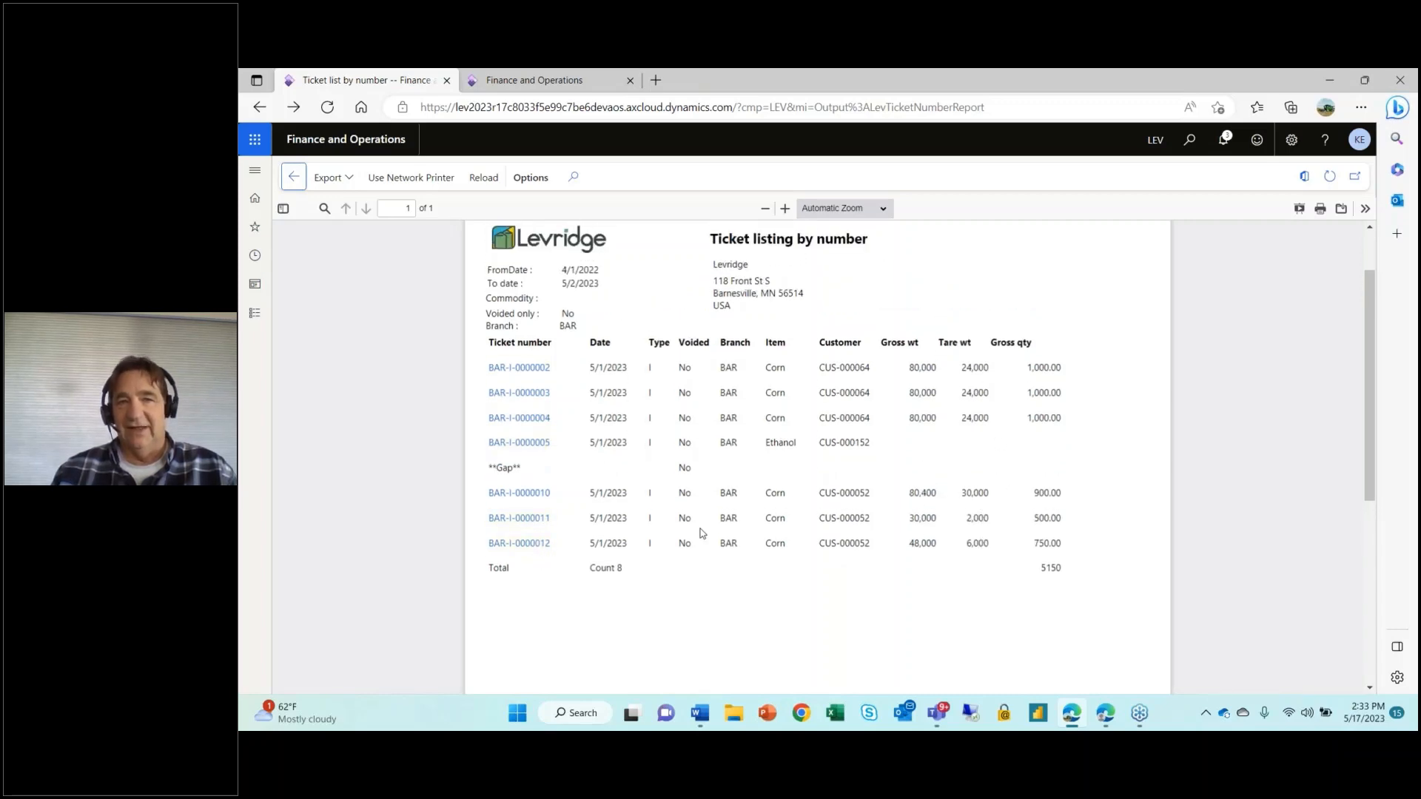
pyautogui.click(296, 177)
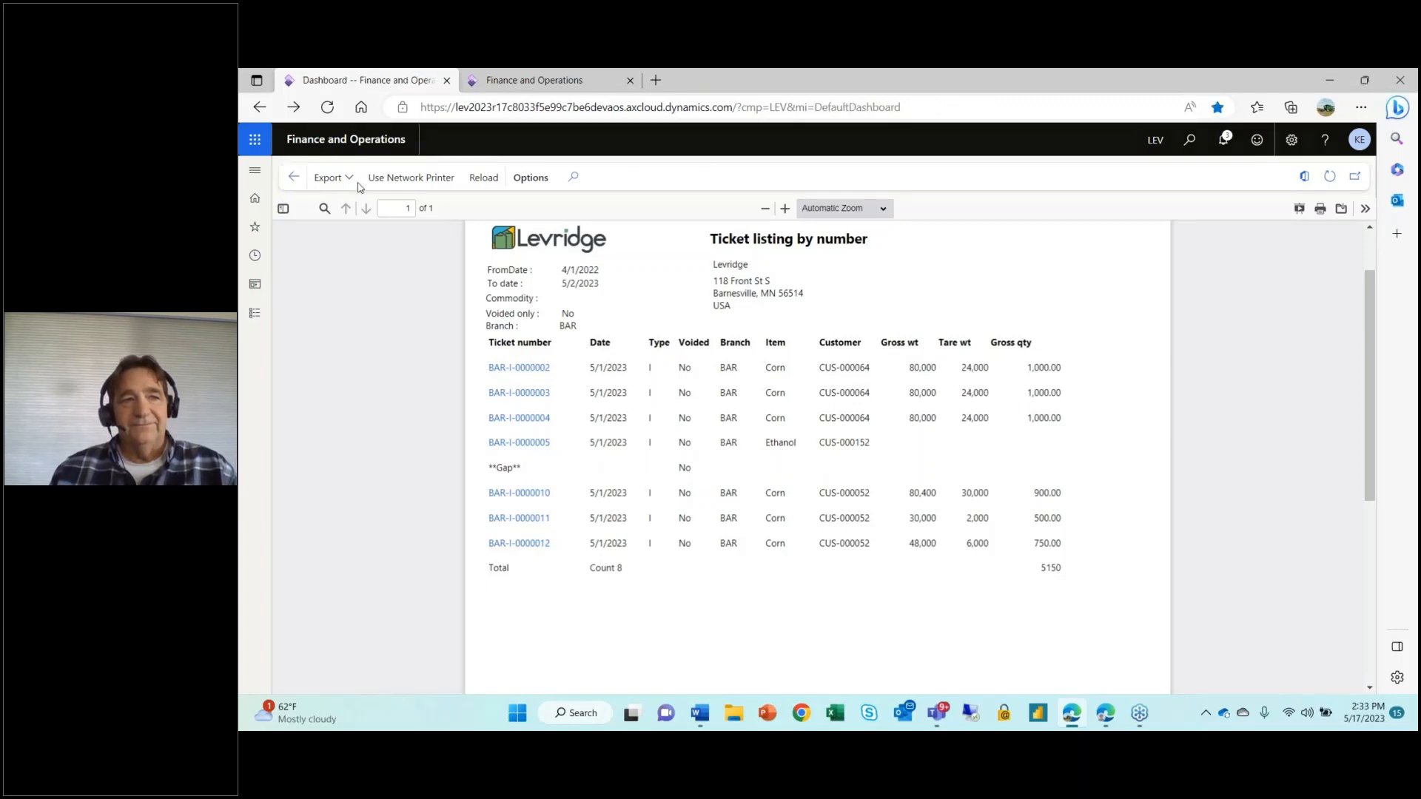
# Step: Run the Contract list by number report for all BAR purchase contract types from 1/1/2022 to 5/2/2023, examine it, and close it
pyautogui.click(255, 316)
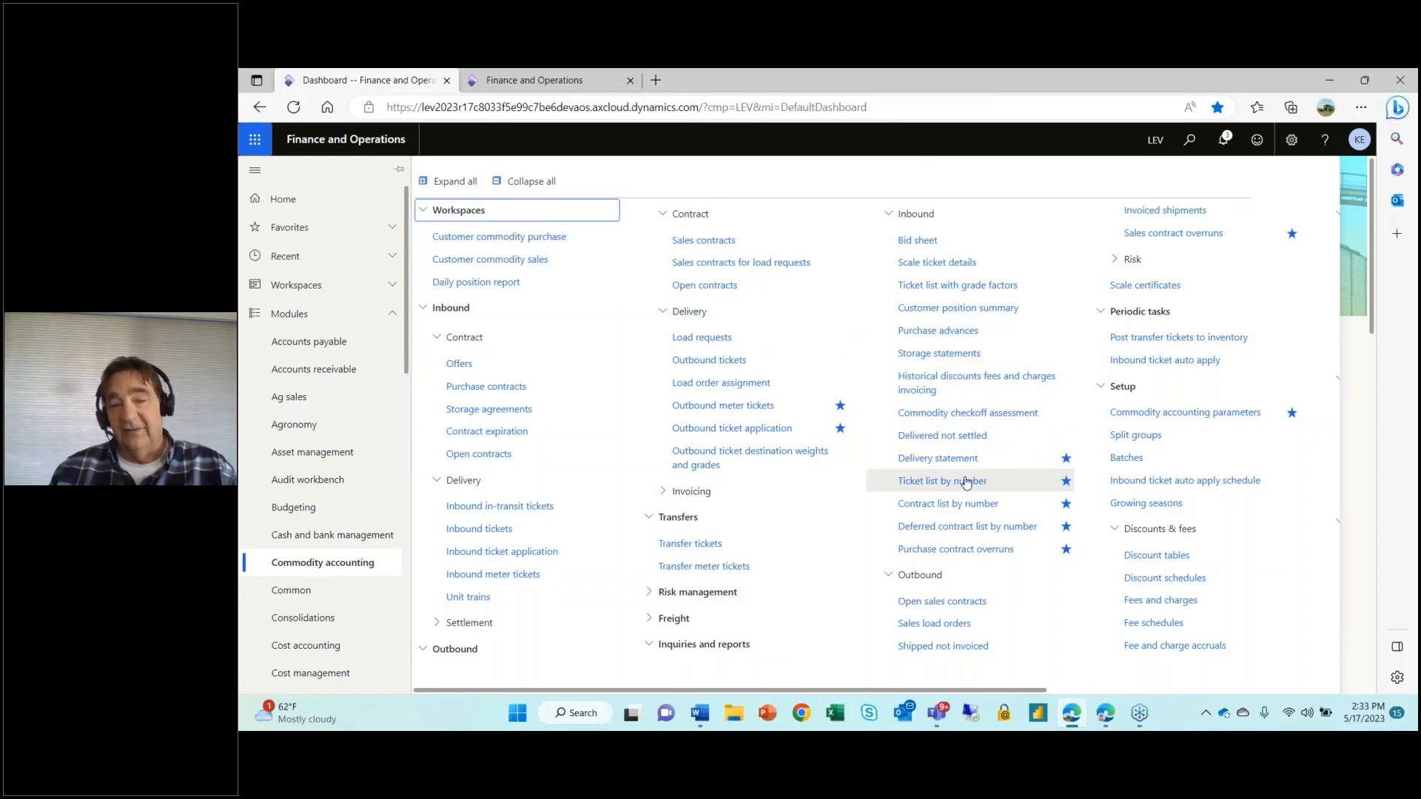
pyautogui.click(961, 507)
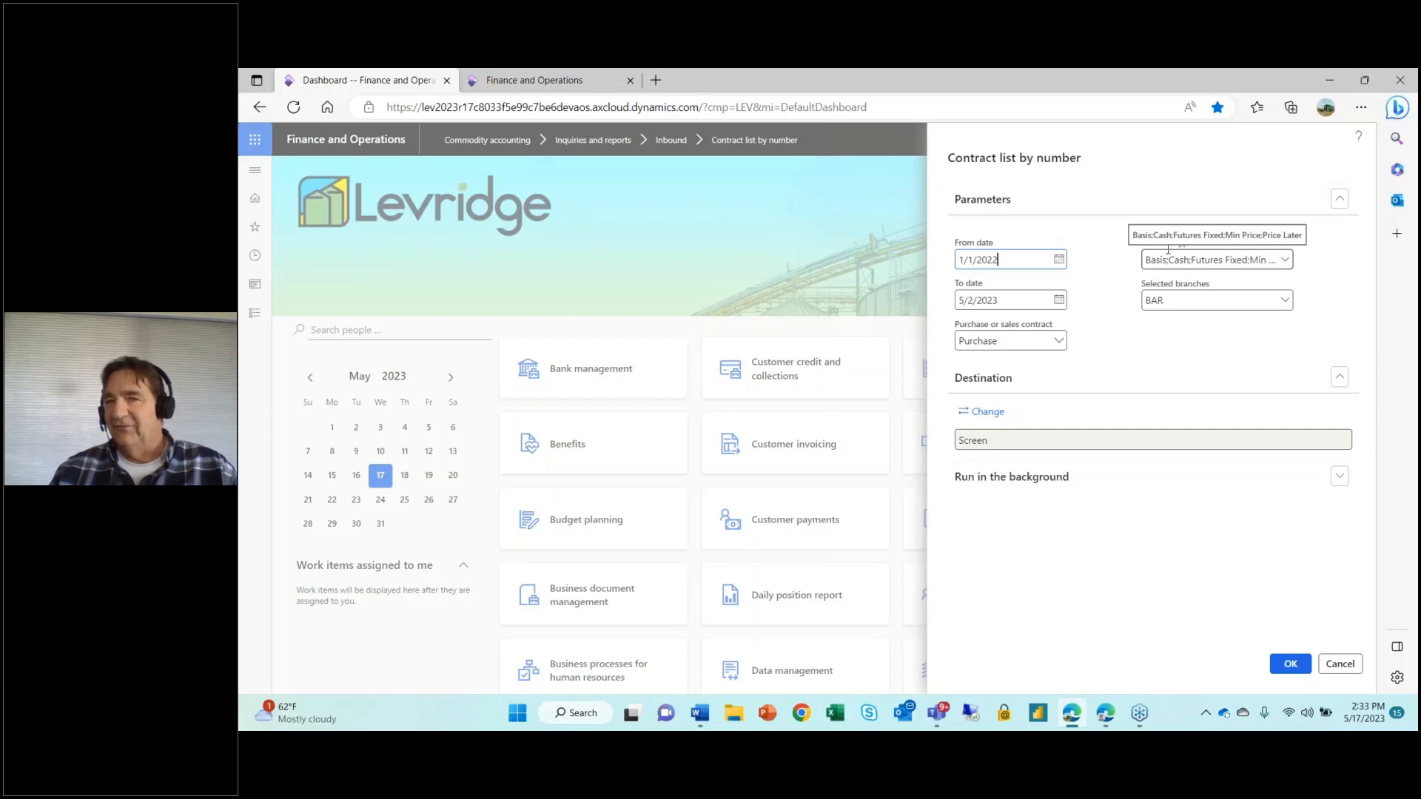
pyautogui.click(1286, 263)
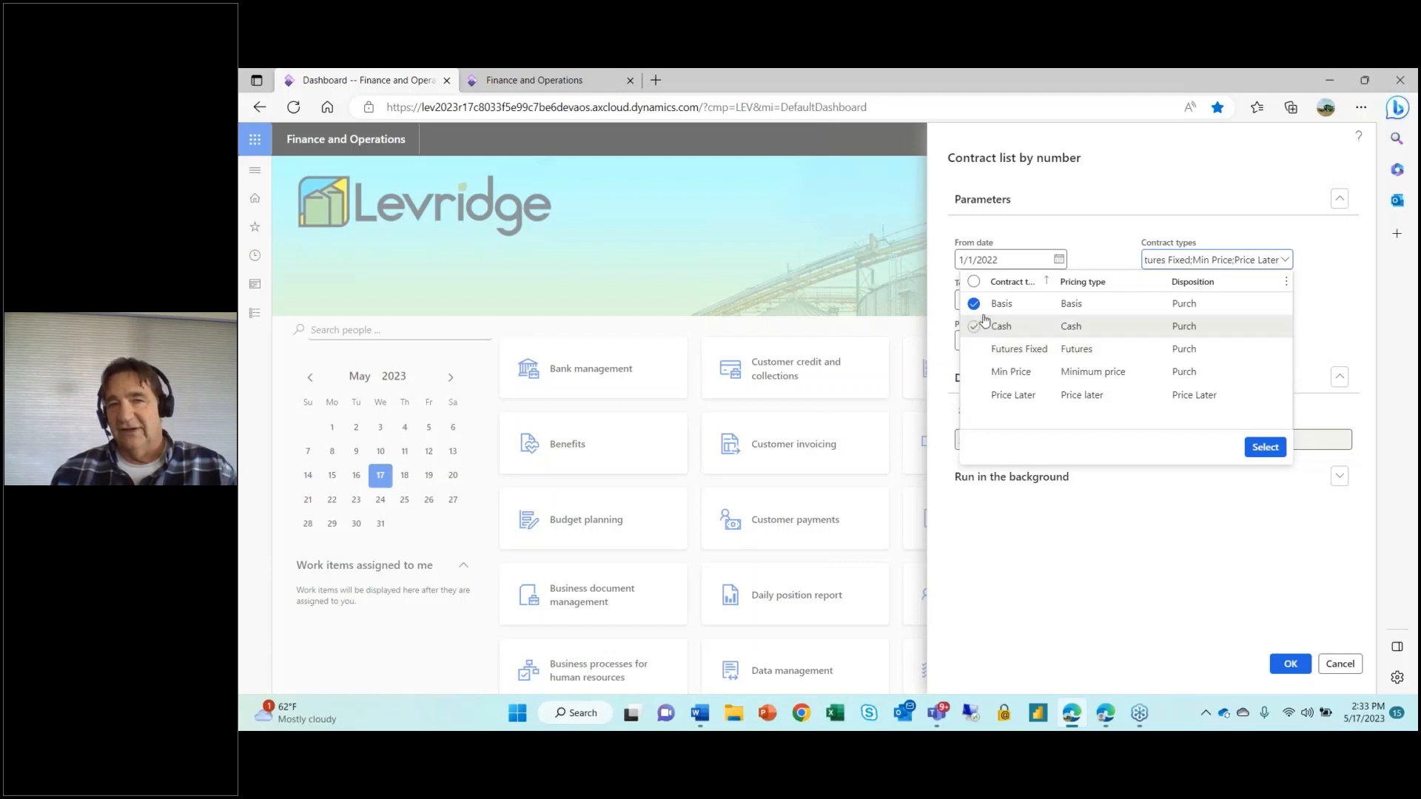
pyautogui.click(1342, 224)
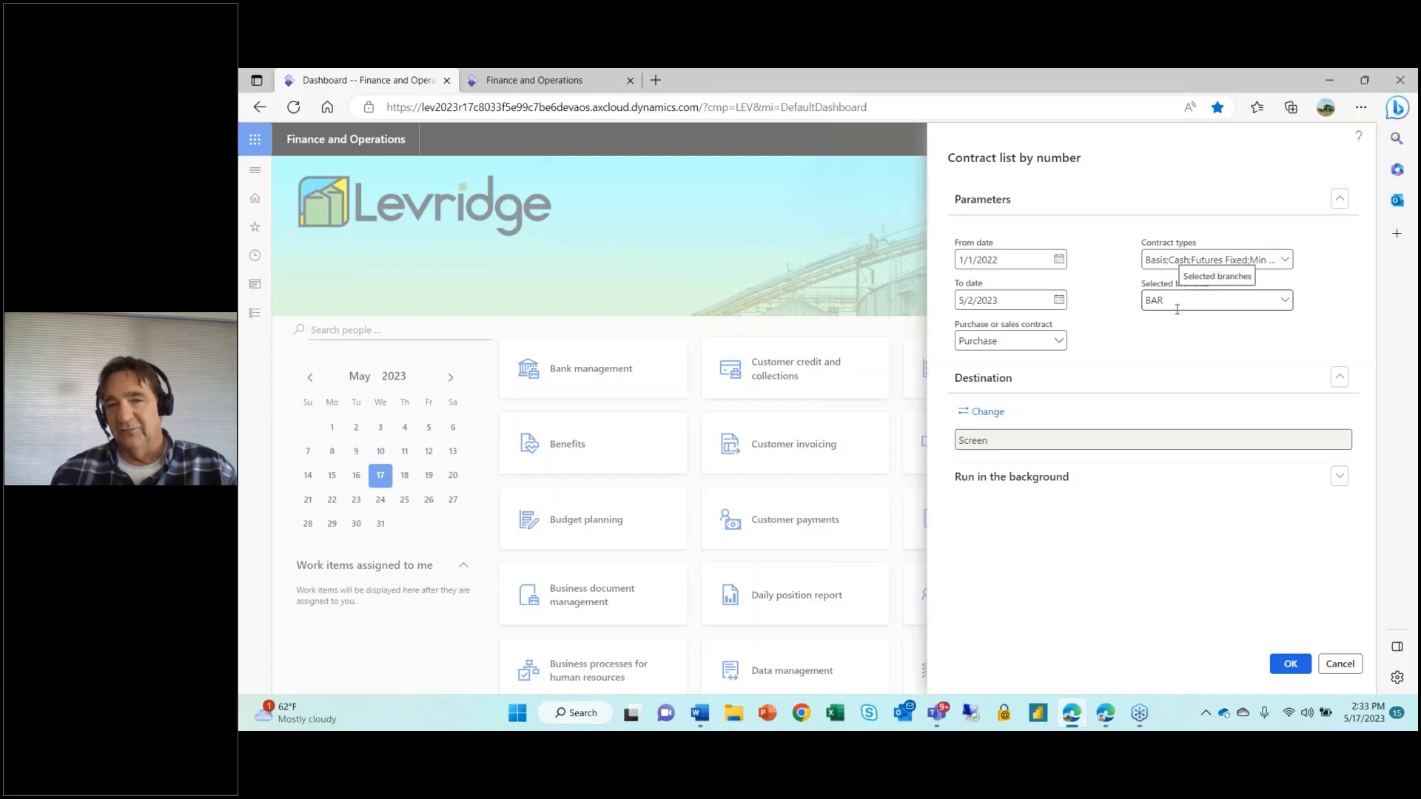
pyautogui.click(1286, 665)
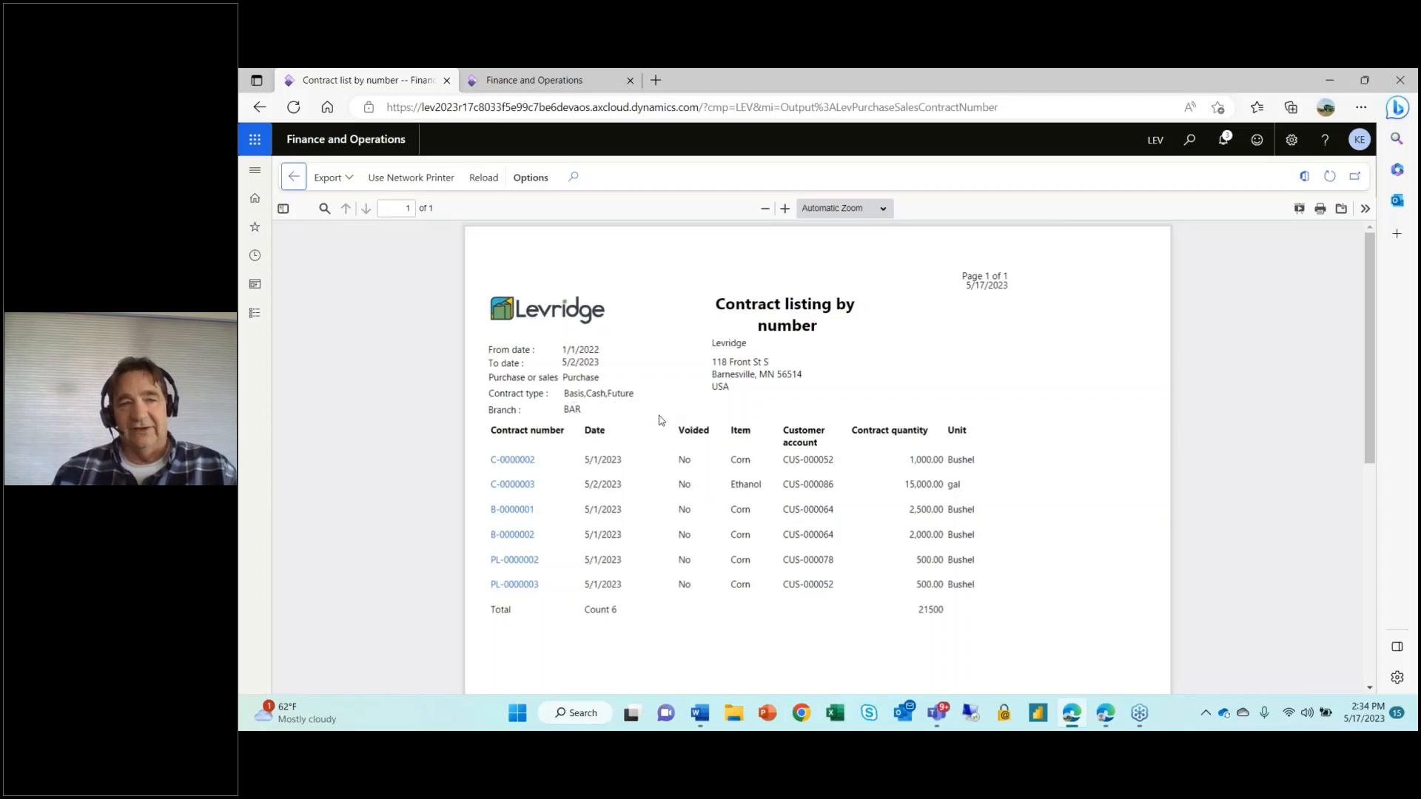
pyautogui.scroll(-1, 654, 421)
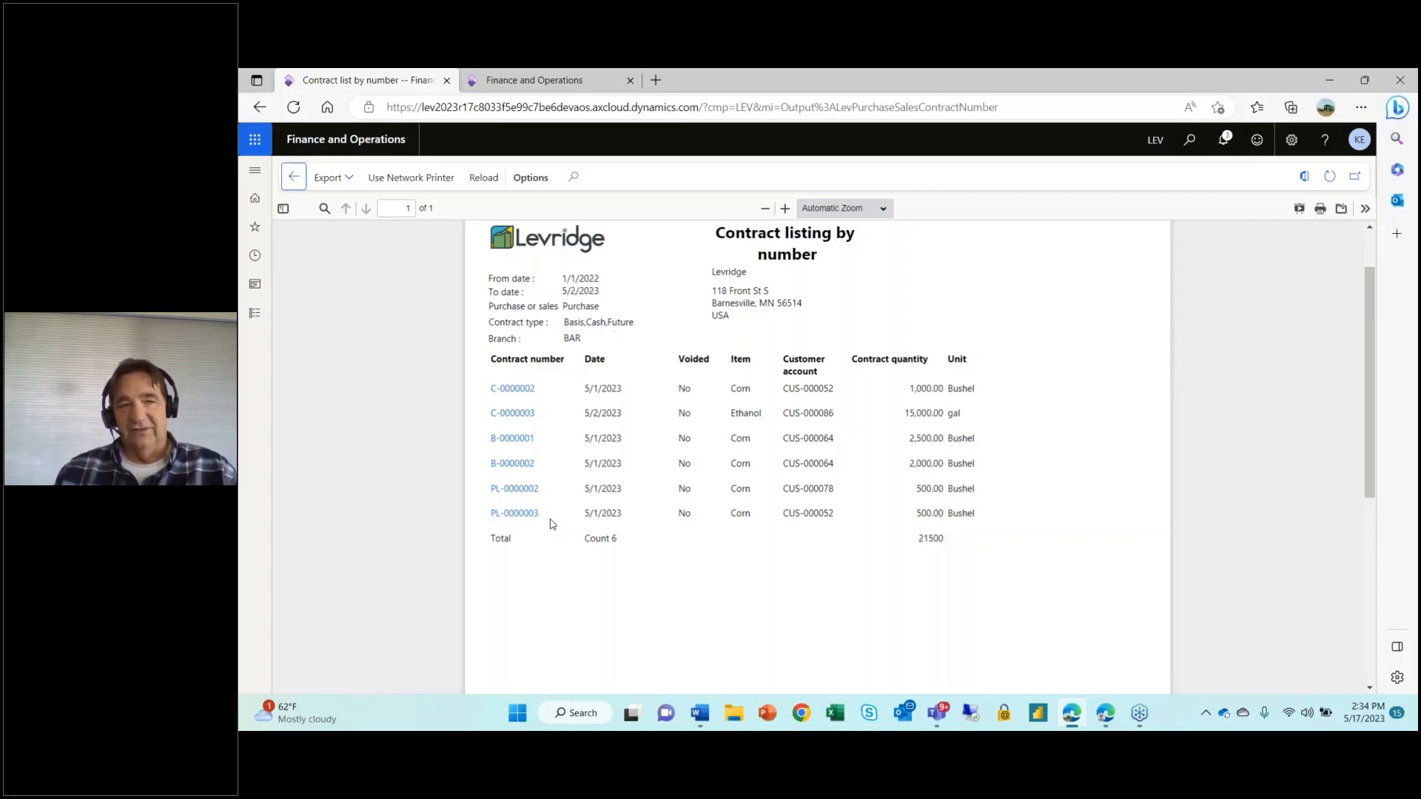
pyautogui.click(294, 177)
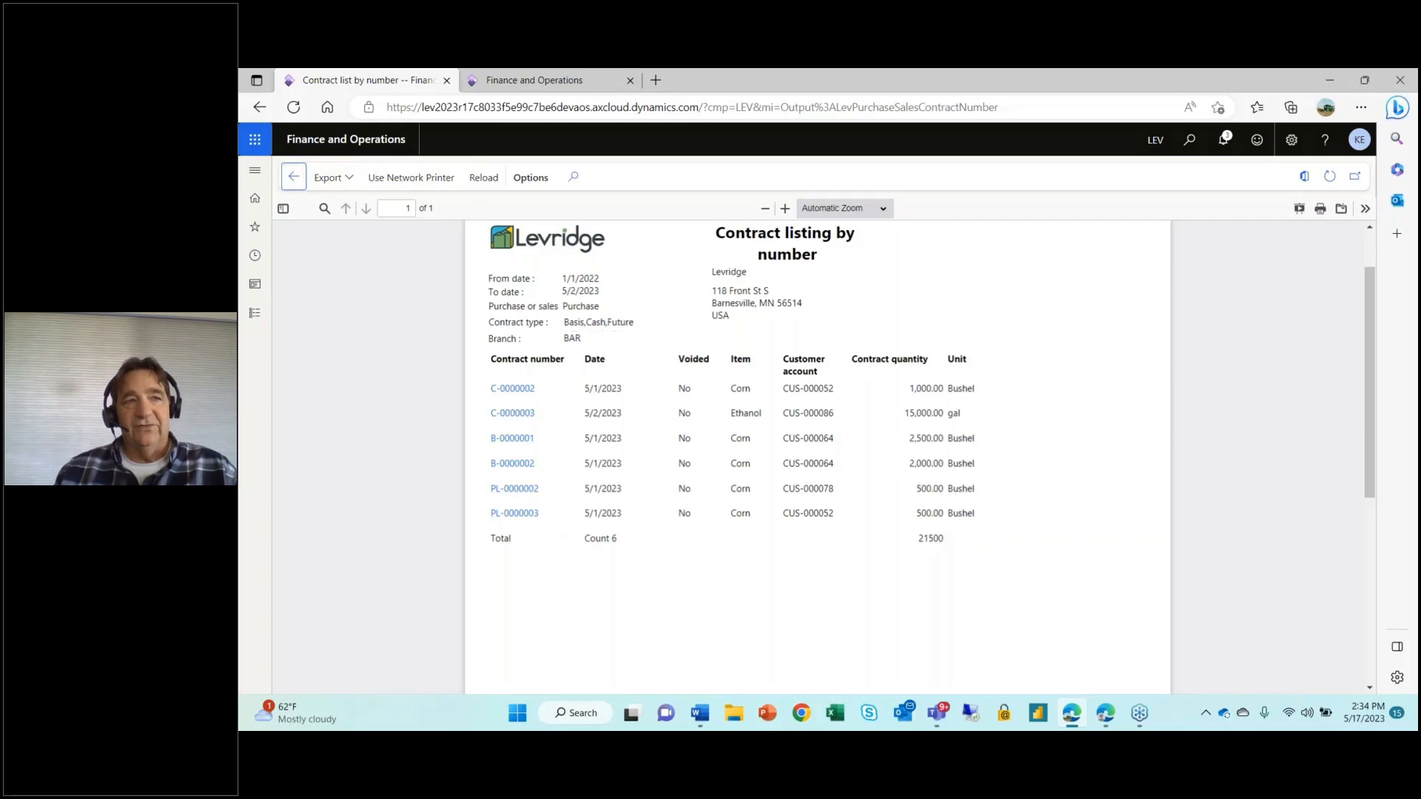
# Step: Run the Deferred contract list by number report for branch BAR with a from date of 5/1/2023 and to date of 5/17/2023
pyautogui.click(255, 313)
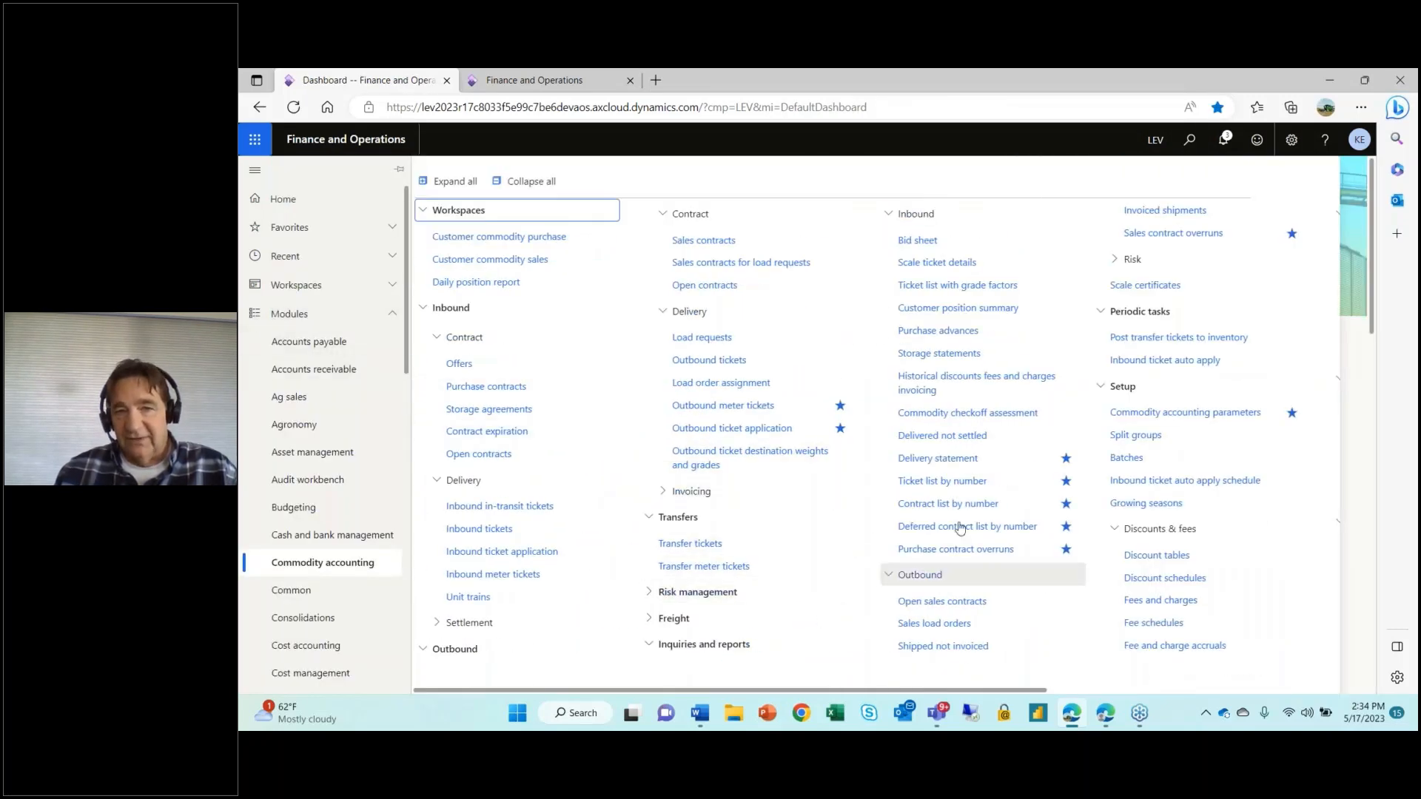
pyautogui.click(976, 527)
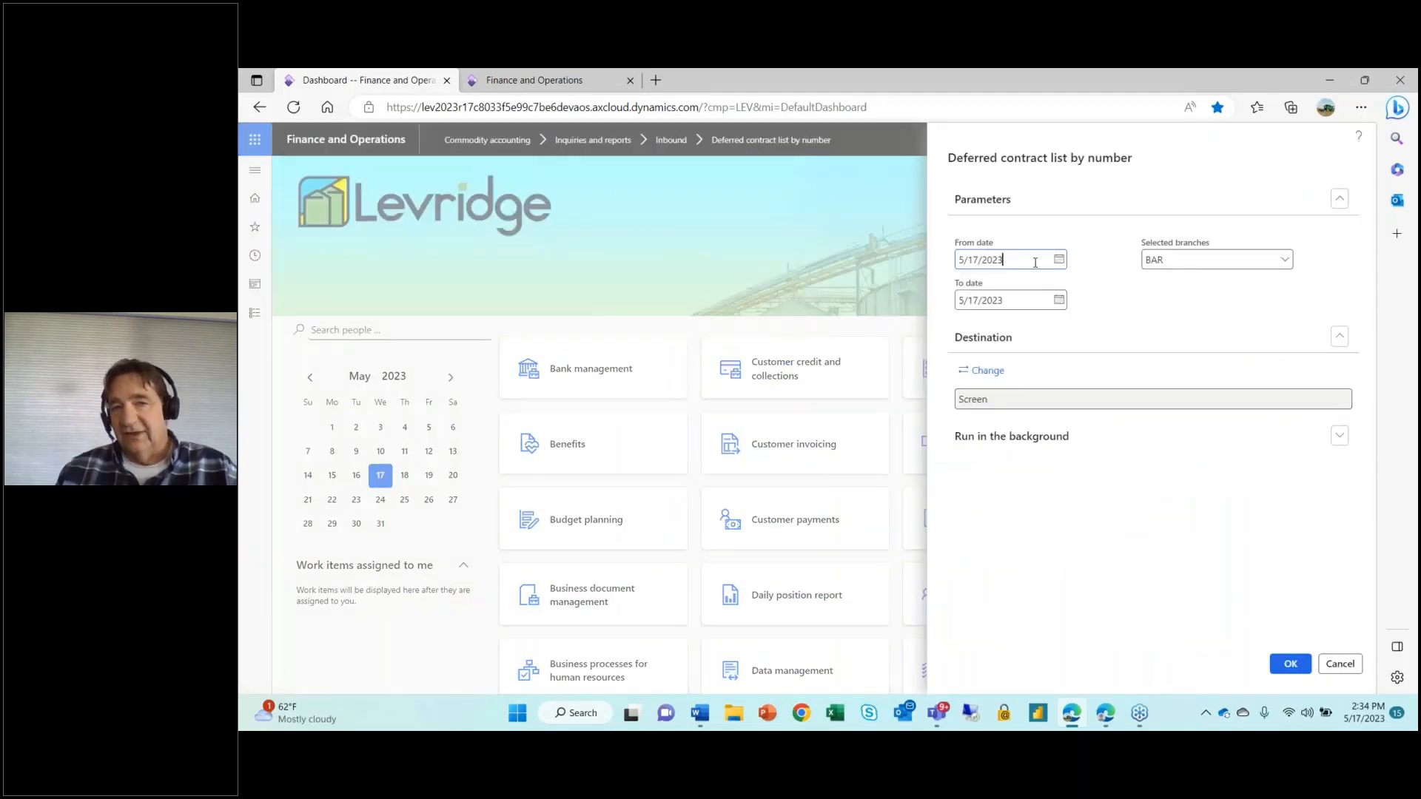
pyautogui.click(1059, 259)
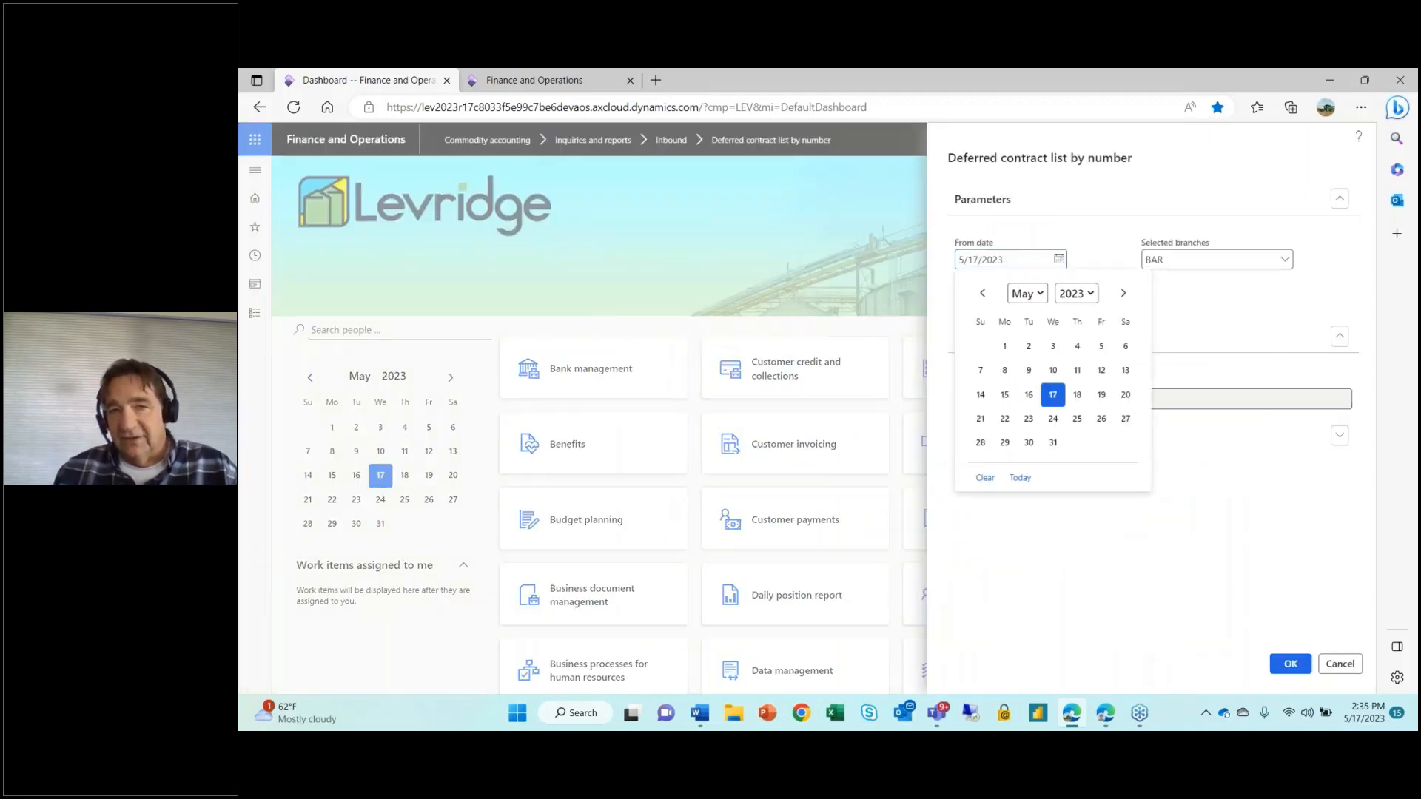
pyautogui.click(1006, 345)
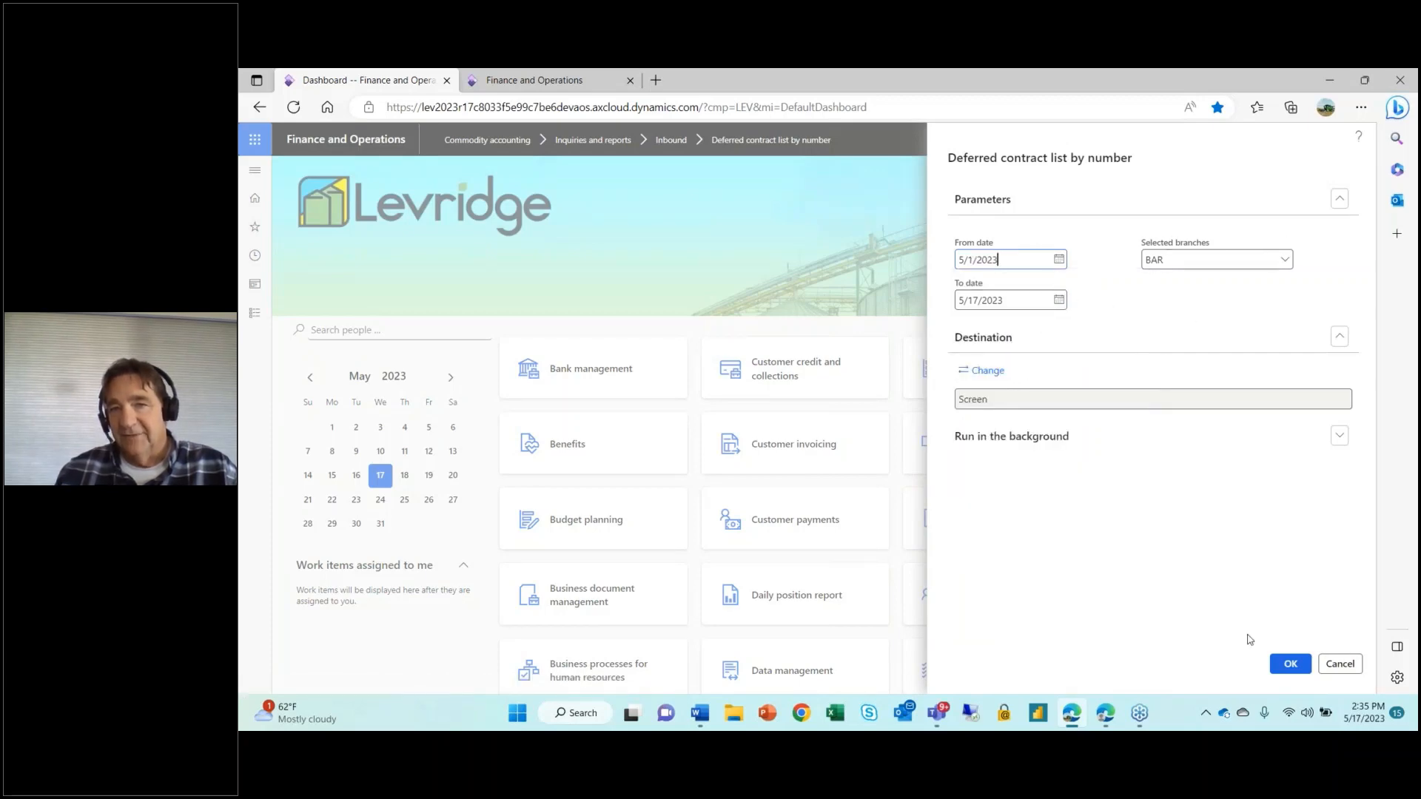
pyautogui.click(1292, 664)
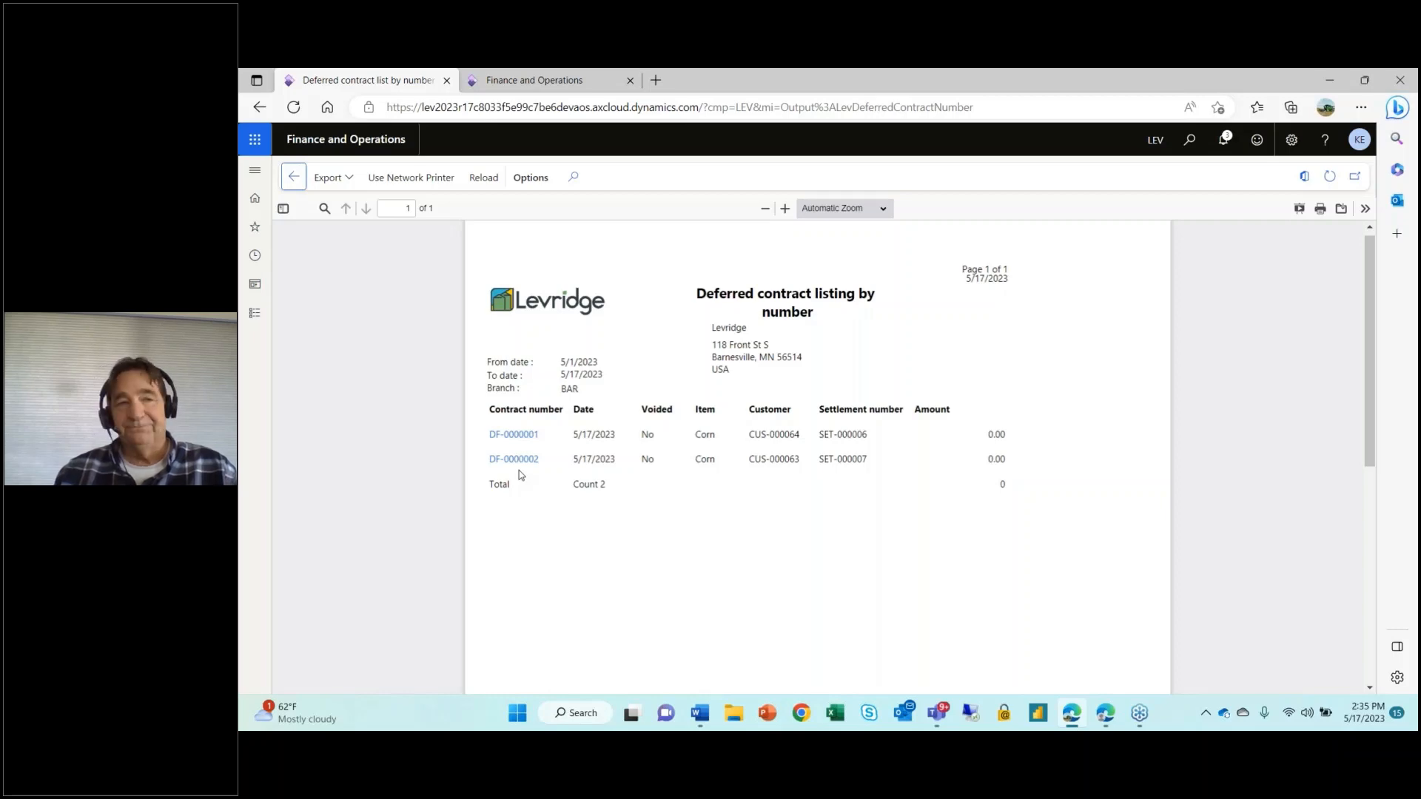
# Step: Run the inbound Delivery statement for one customer's Corn from 1/1/2023 to 5/1/2023 with grade factors Moist, TW, FM and a signature section, and examine it
pyautogui.click(300, 182)
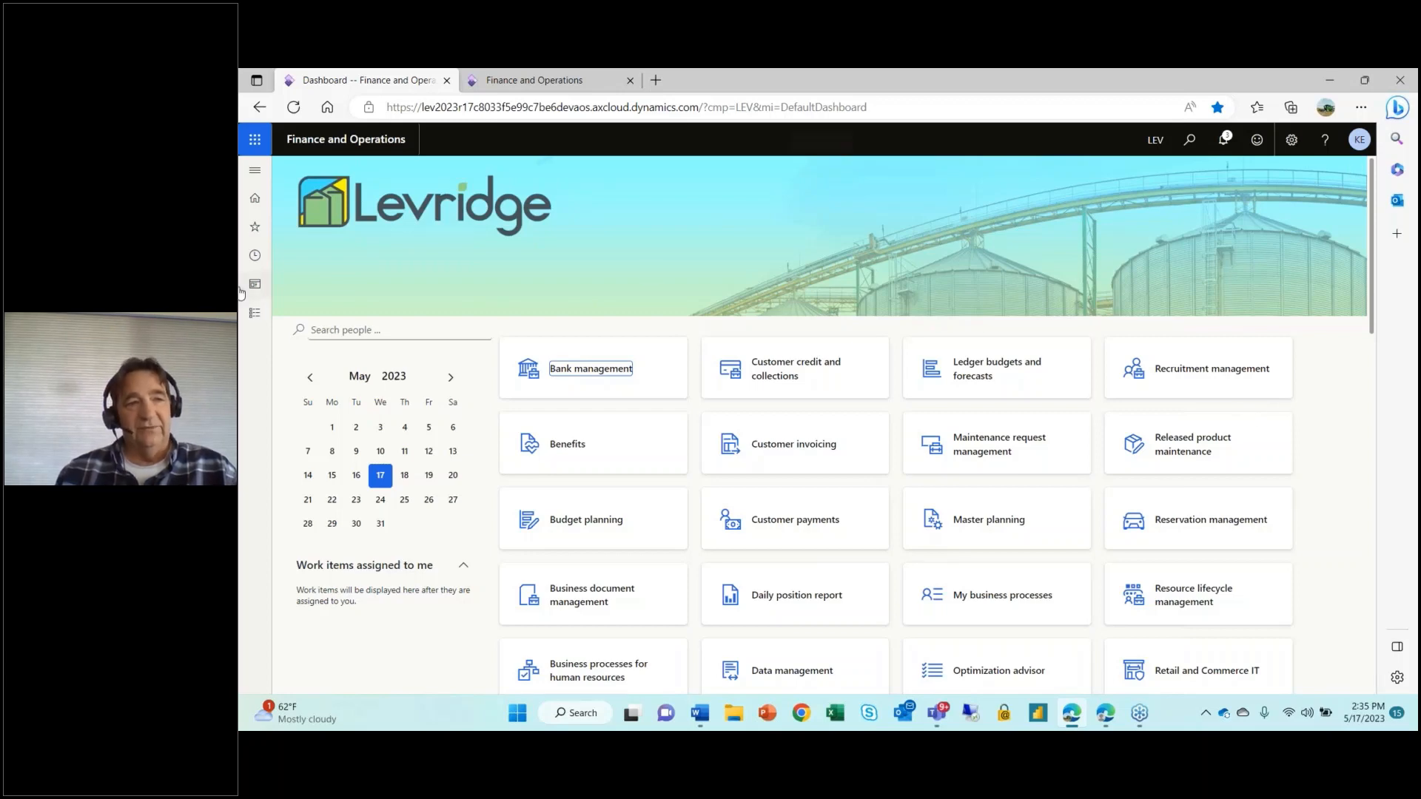
pyautogui.click(256, 313)
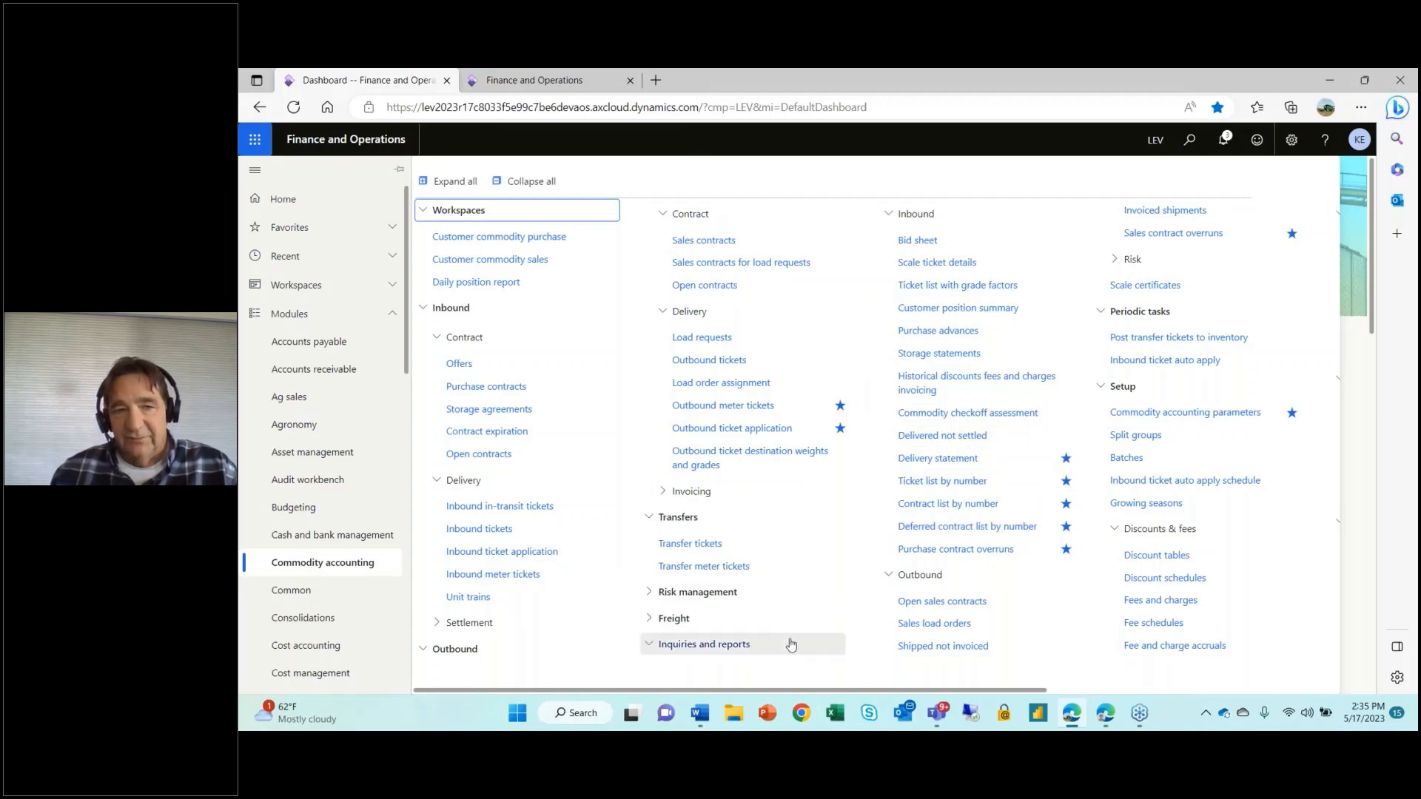
pyautogui.click(972, 462)
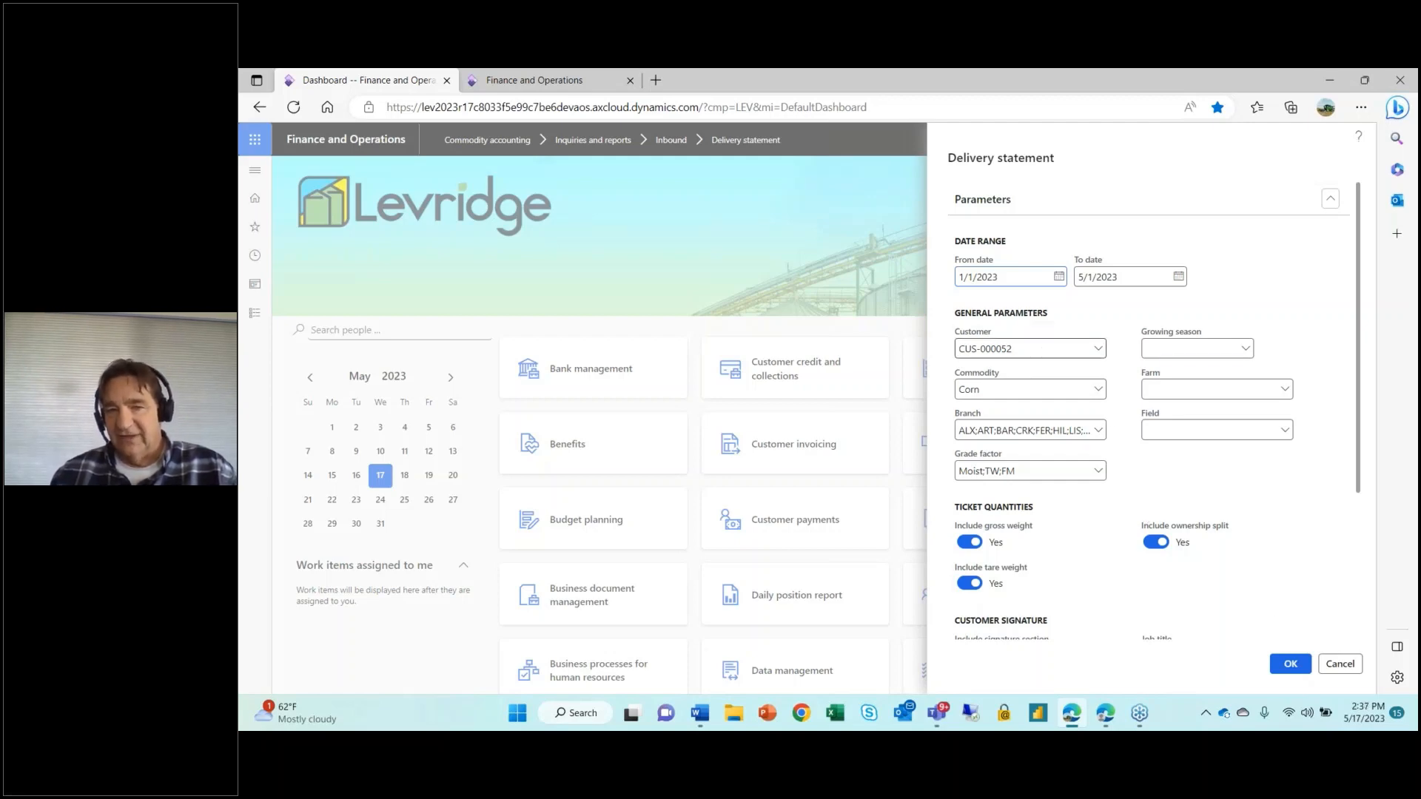
pyautogui.scroll(-3, 1074, 415)
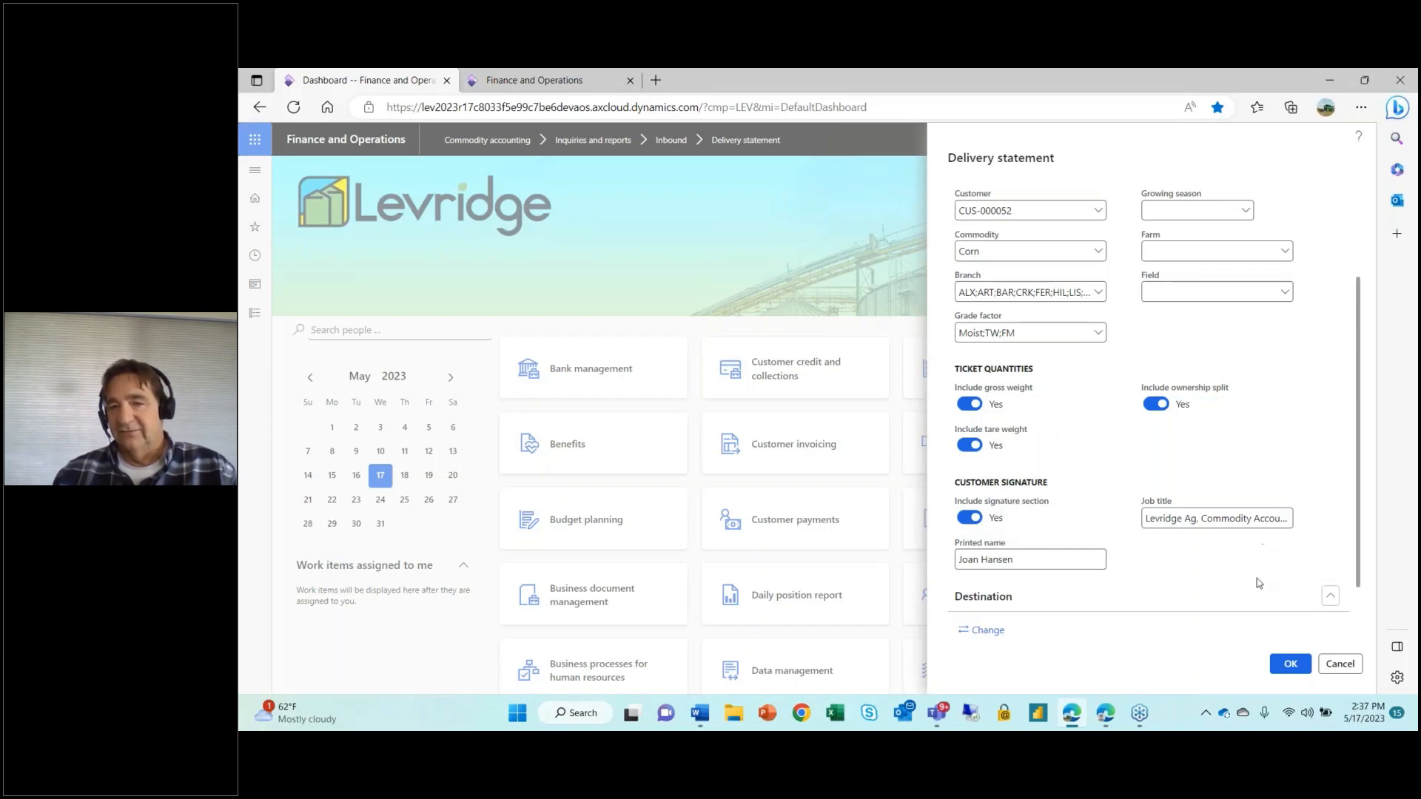
pyautogui.click(1291, 664)
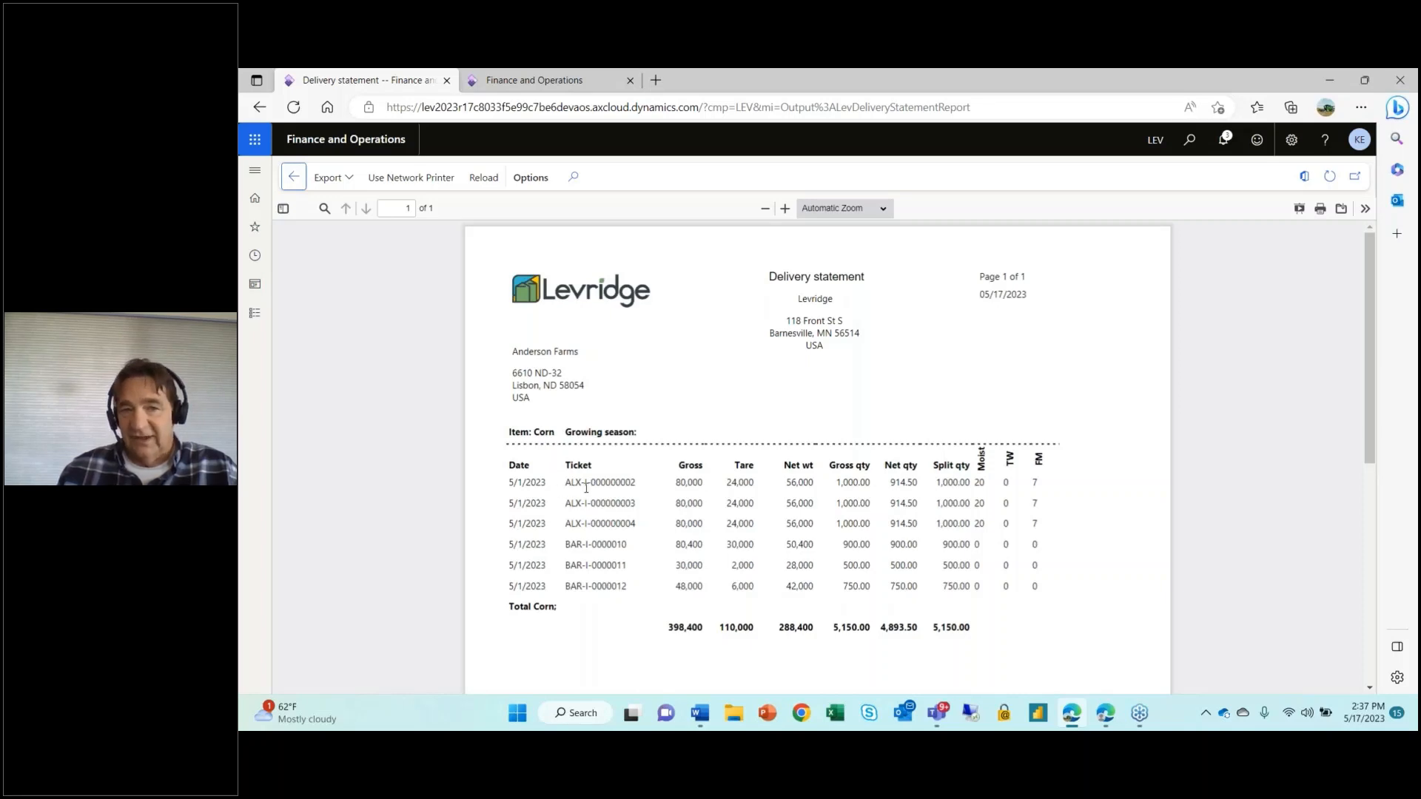
pyautogui.scroll(-1, 587, 487)
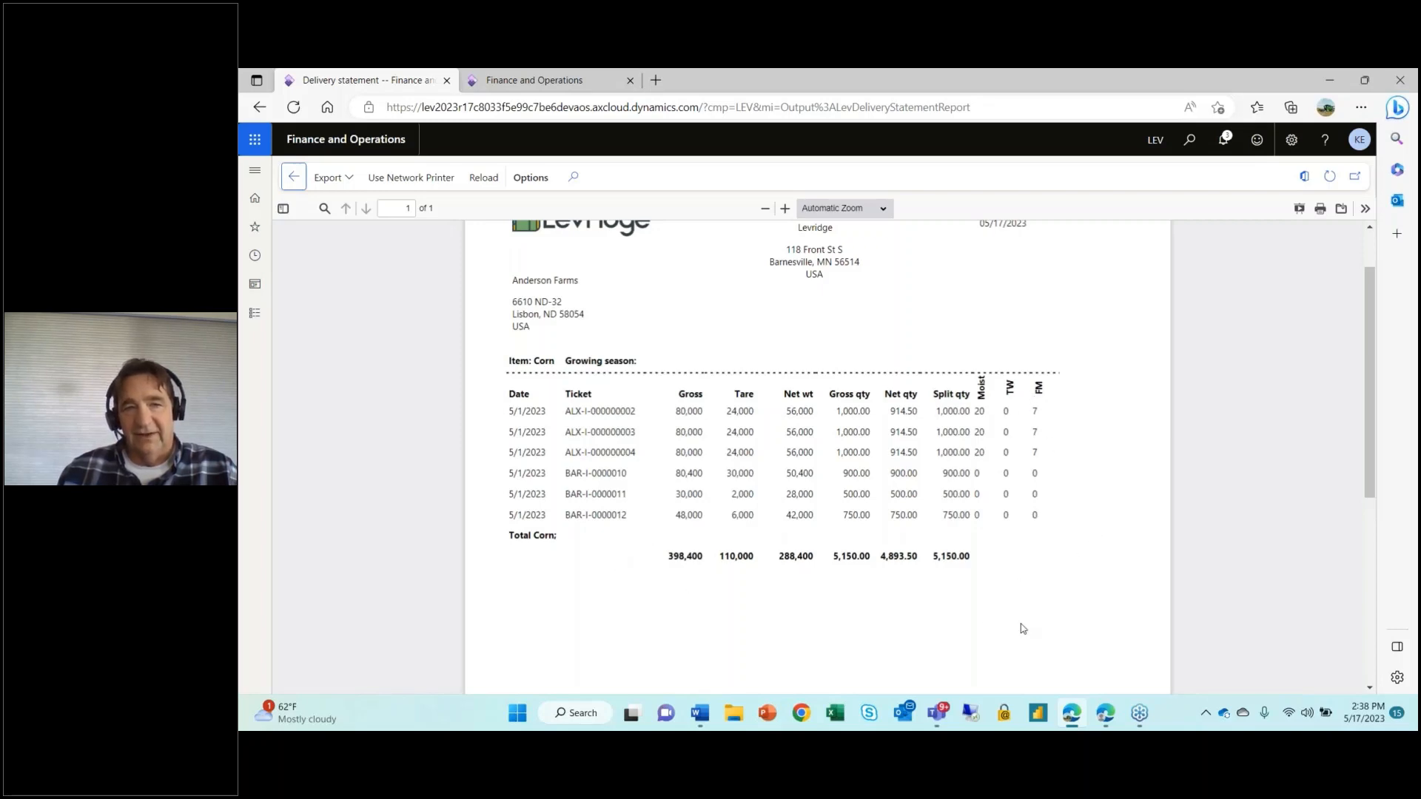
pyautogui.scroll(-6, 1023, 628)
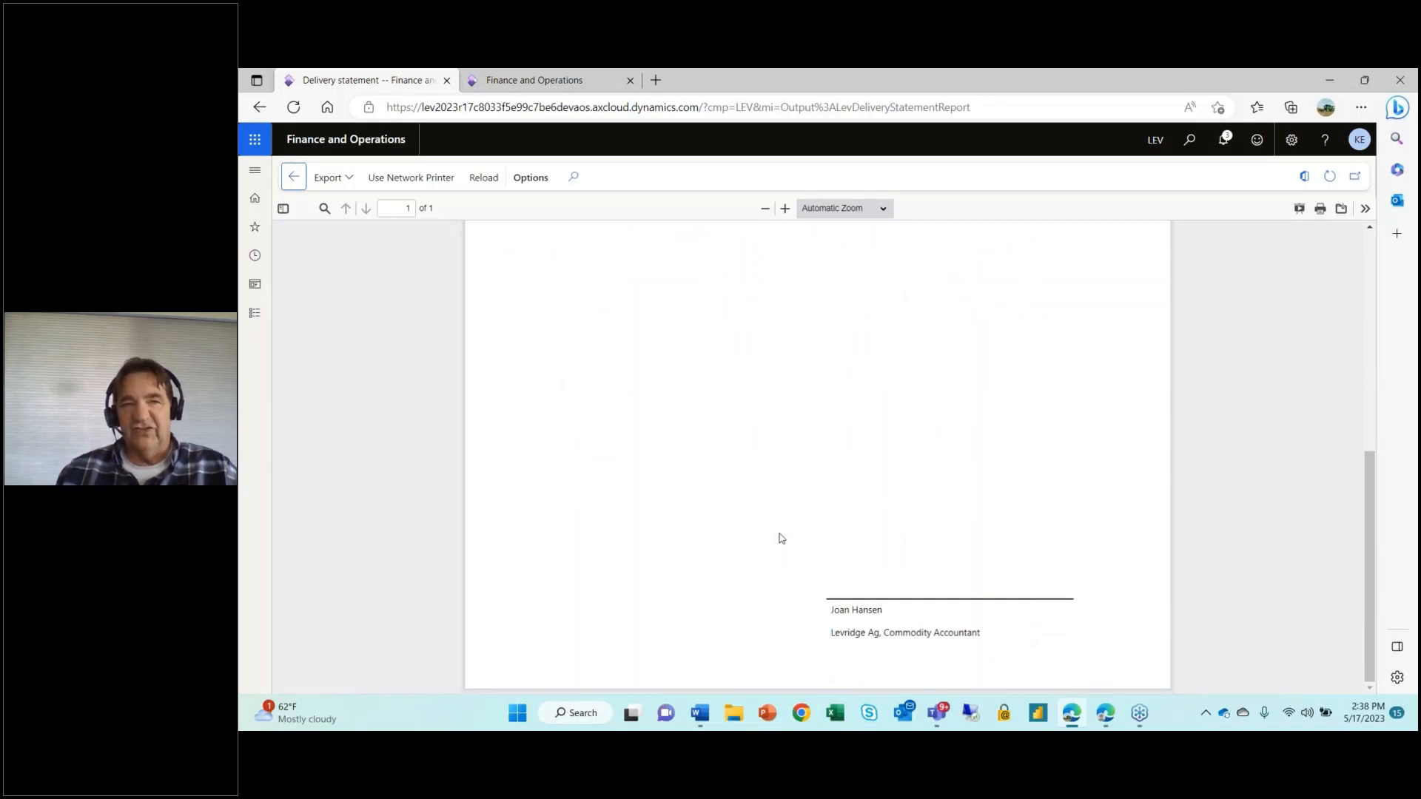
pyautogui.scroll(8, 820, 459)
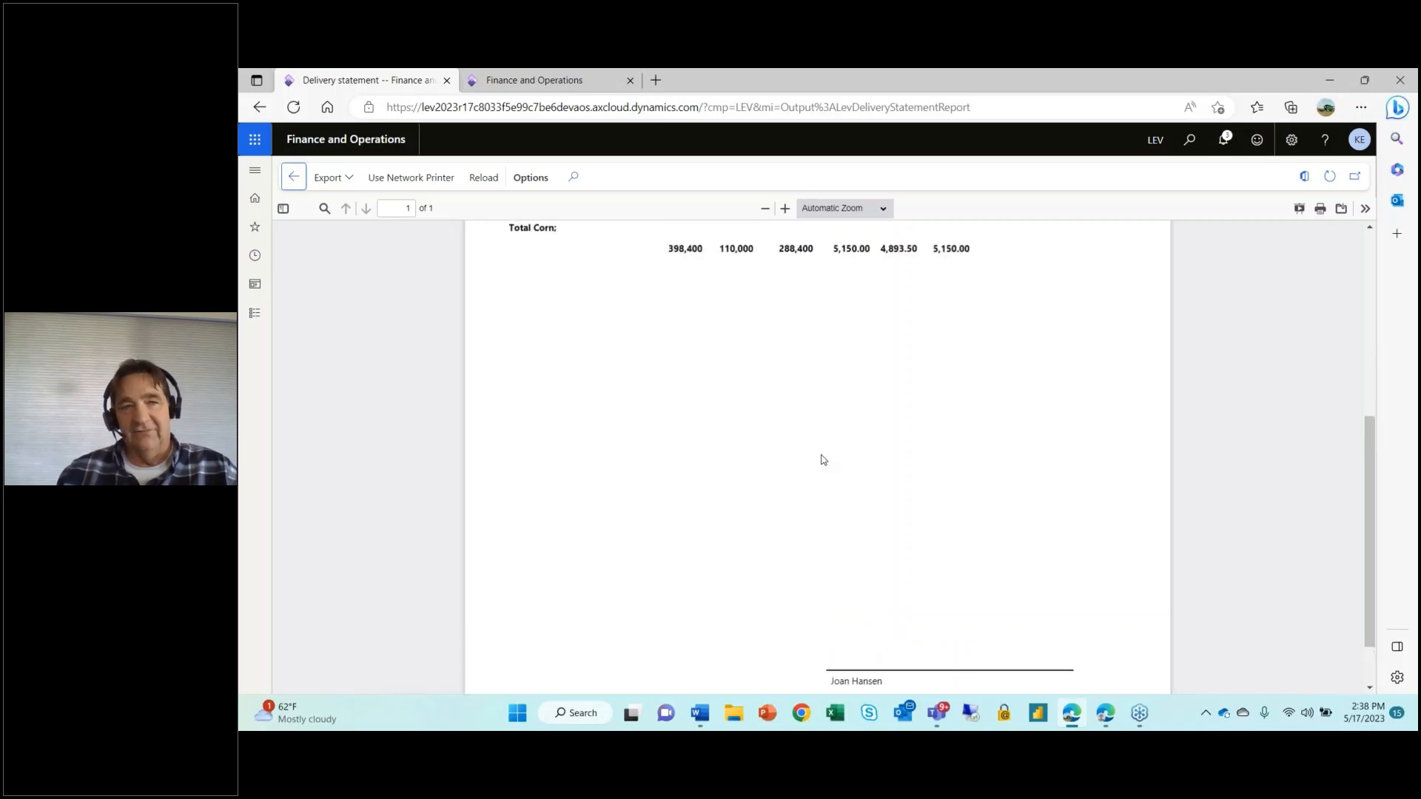